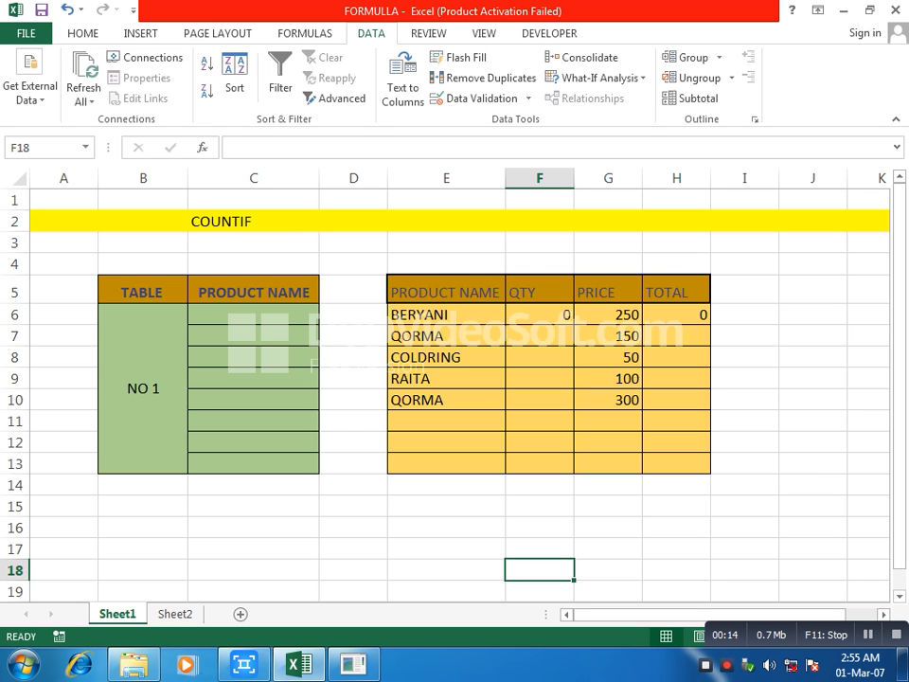
Step: Review the table order list, the product price list and the BERYANI quantity formula in F6
left_click_drag(142, 292, 265, 462)
left_click_drag(445, 292, 605, 420)
left_click(675, 463)
left_click_drag(608, 527, 608, 508)
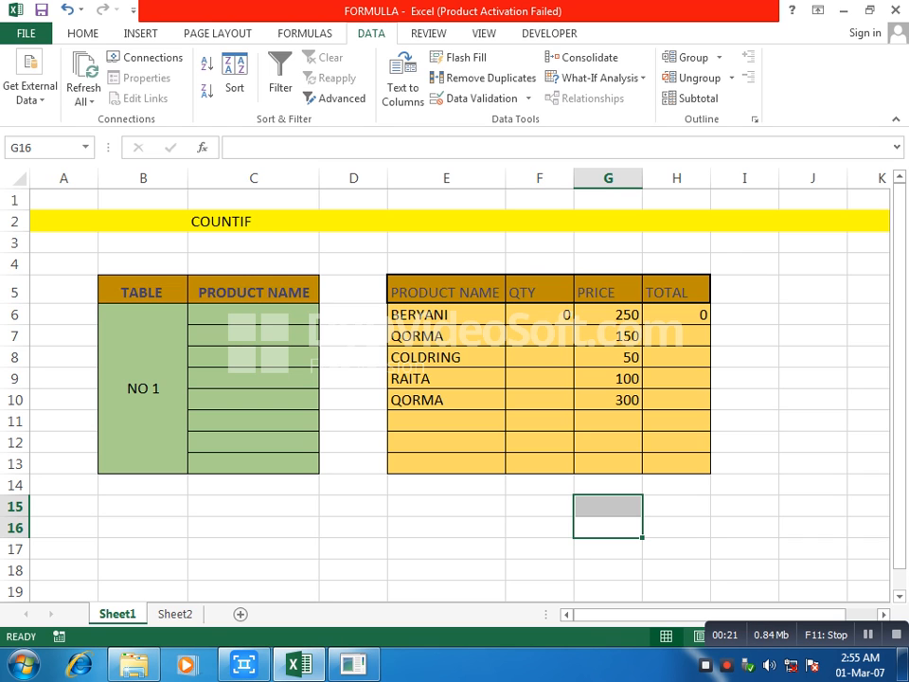
left_click_drag(445, 315, 445, 398)
left_click(539, 315)
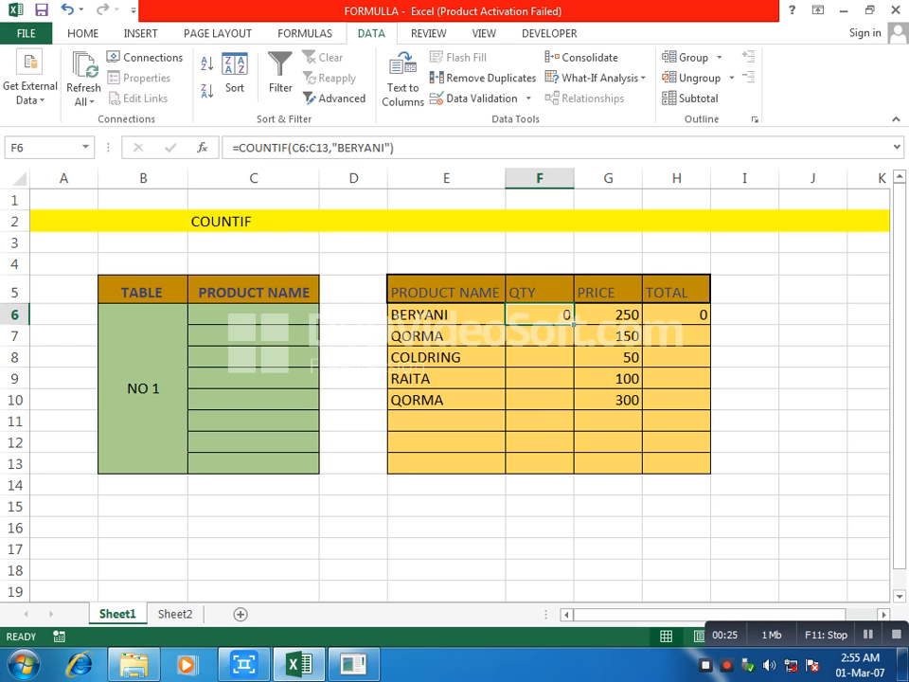
Step: Remove the dropdown list restriction from C6:C13 by setting the data validation to allow any value
left_click(253, 314)
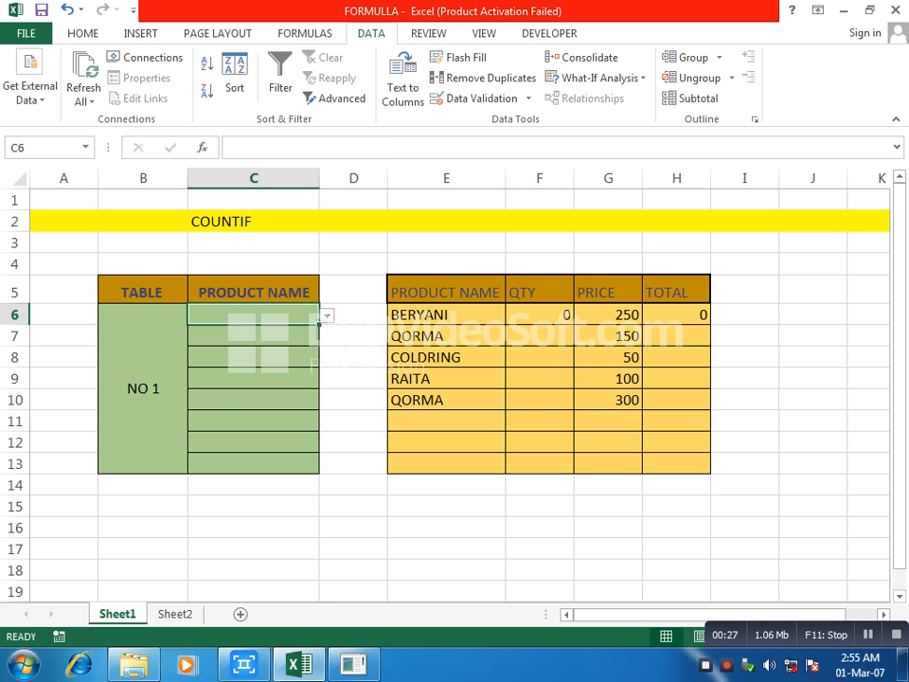
left_click_drag(253, 314, 253, 463)
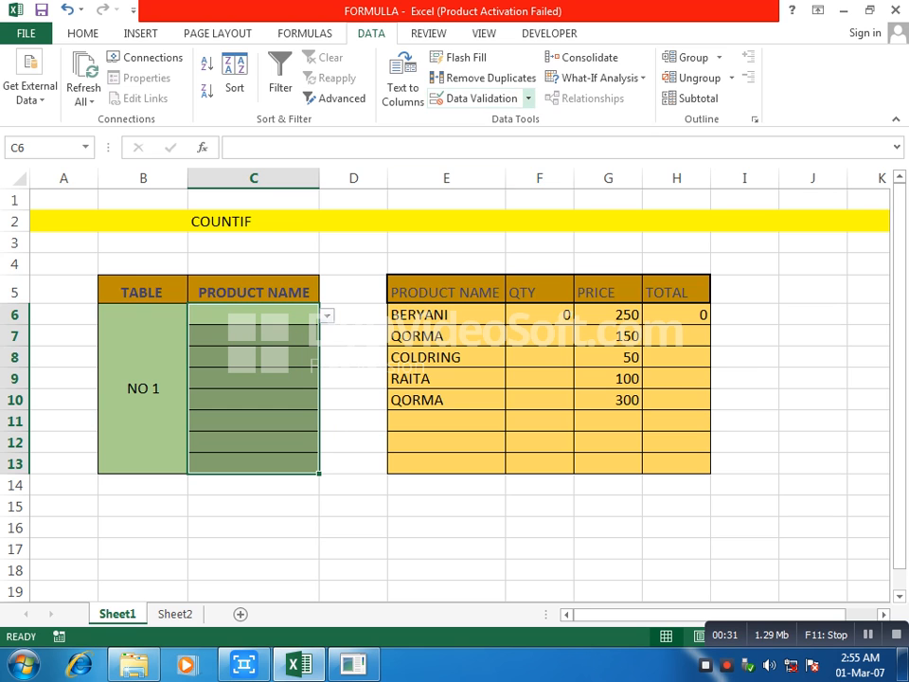
left_click(527, 98)
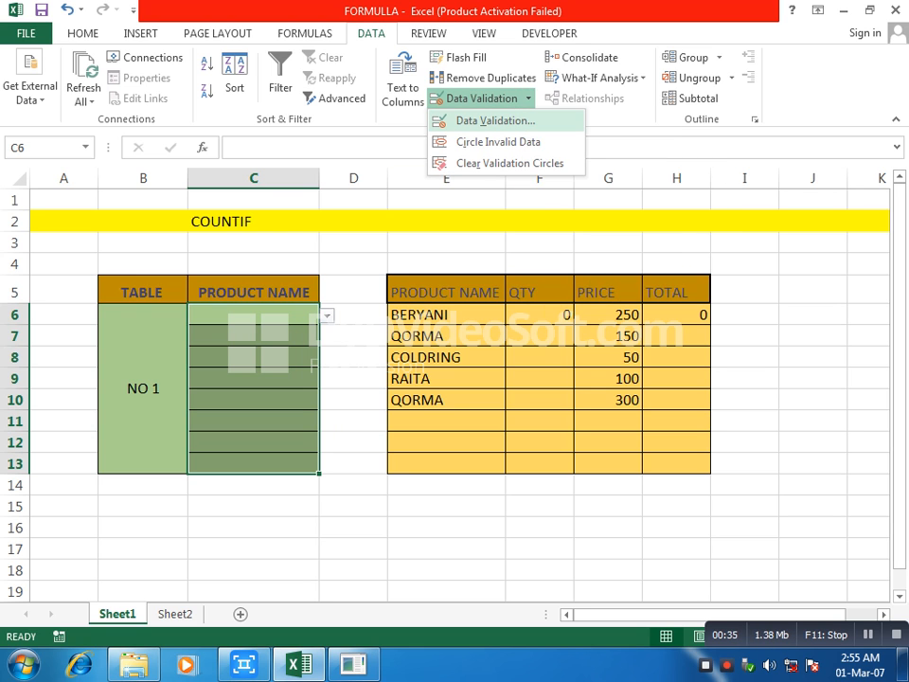
left_click(494, 120)
left_click_drag(681, 247, 578, 246)
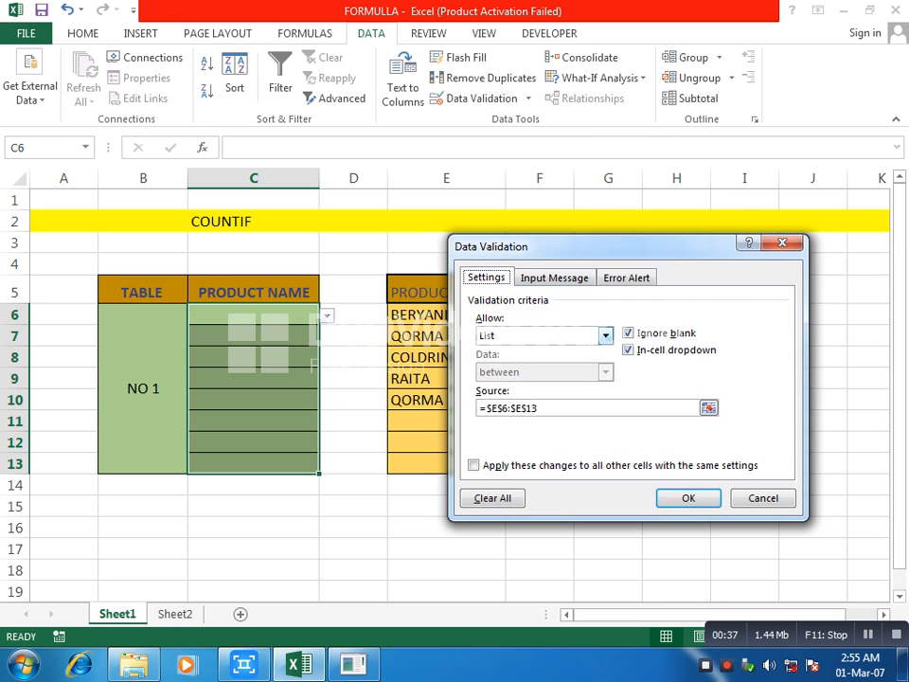
left_click(606, 335)
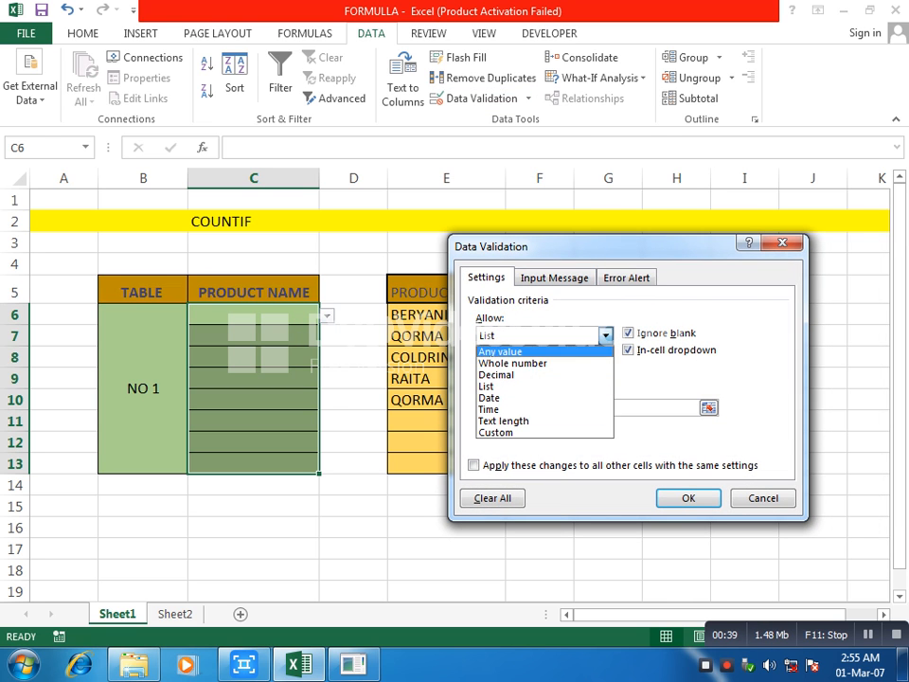
left_click(501, 351)
left_click(688, 498)
left_click_drag(407, 548, 377, 531)
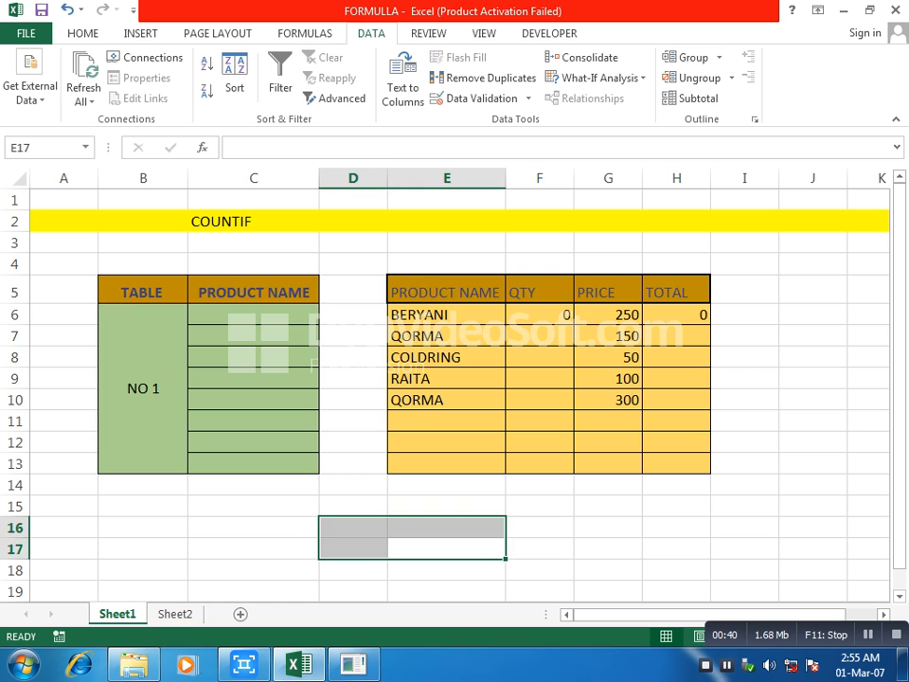
Step: Apply list data validation to C6, using the product names in E6:E13 as the source
left_click(353, 291)
left_click(252, 314)
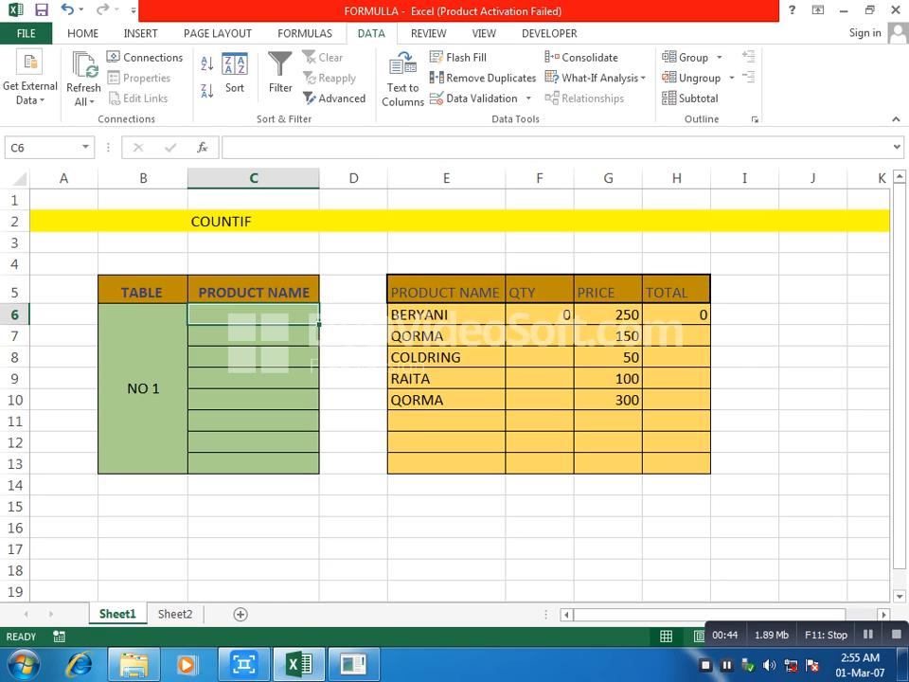
left_click(528, 97)
left_click(493, 120)
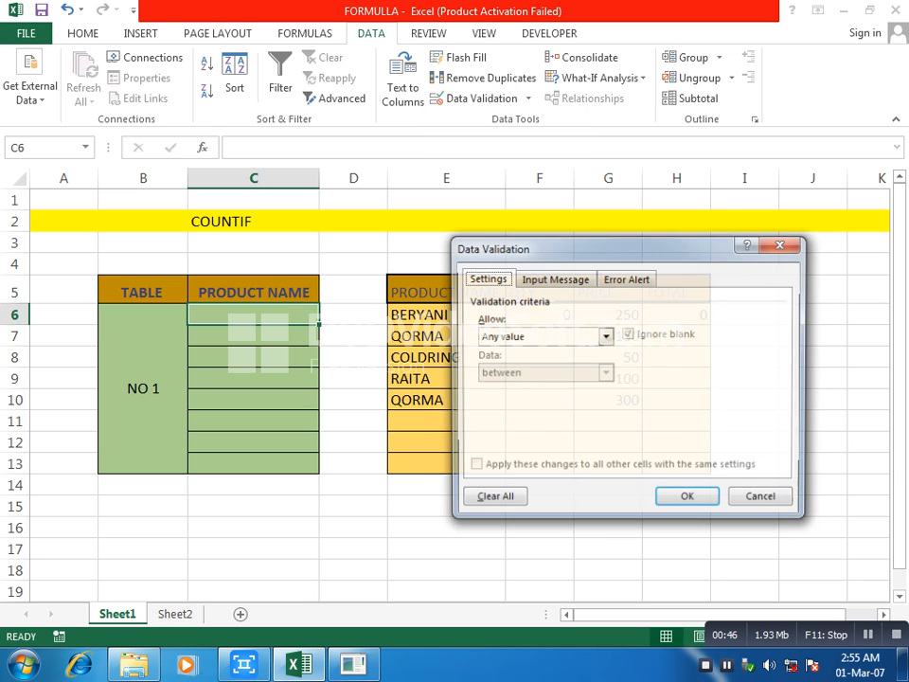
left_click(605, 336)
left_click(497, 384)
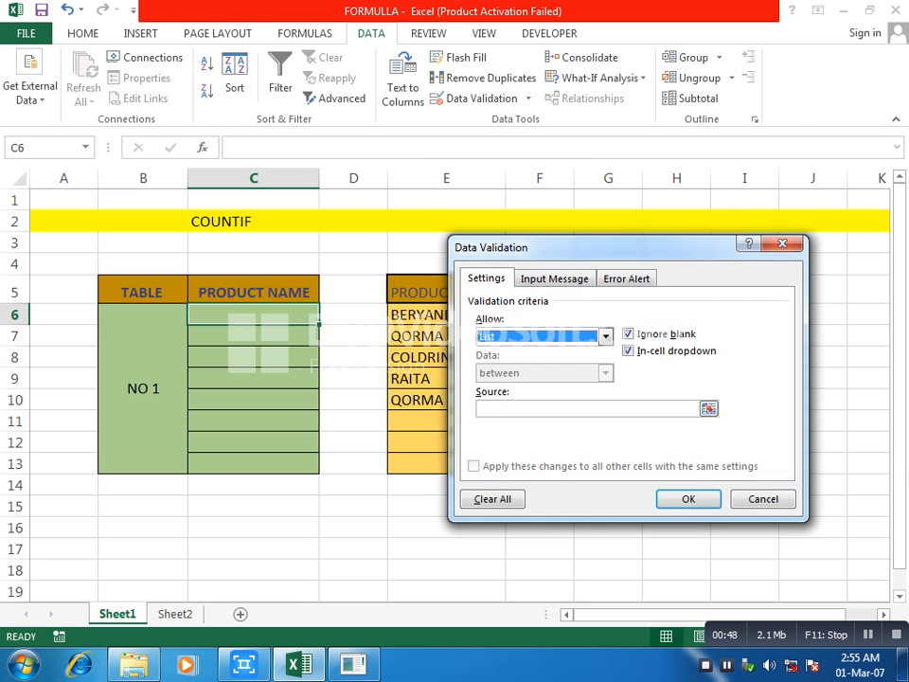
left_click_drag(530, 247, 117, 71)
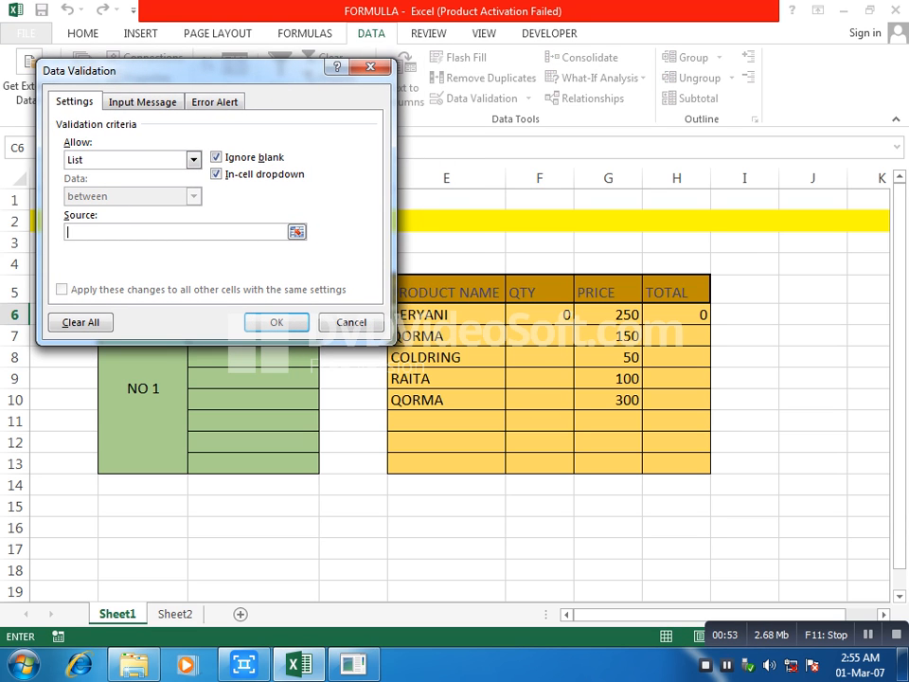
left_click_drag(455, 314, 503, 464)
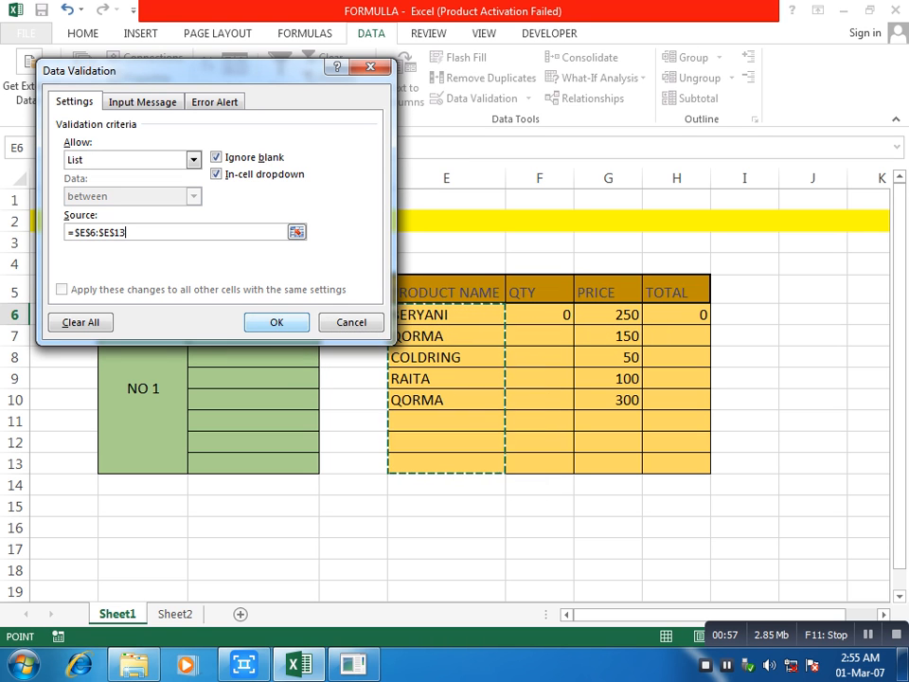
key("Return")
left_click(446, 506)
Step: Choose QORMA from the dropdown list in C6, and change the entry to RAITA
left_click(254, 314)
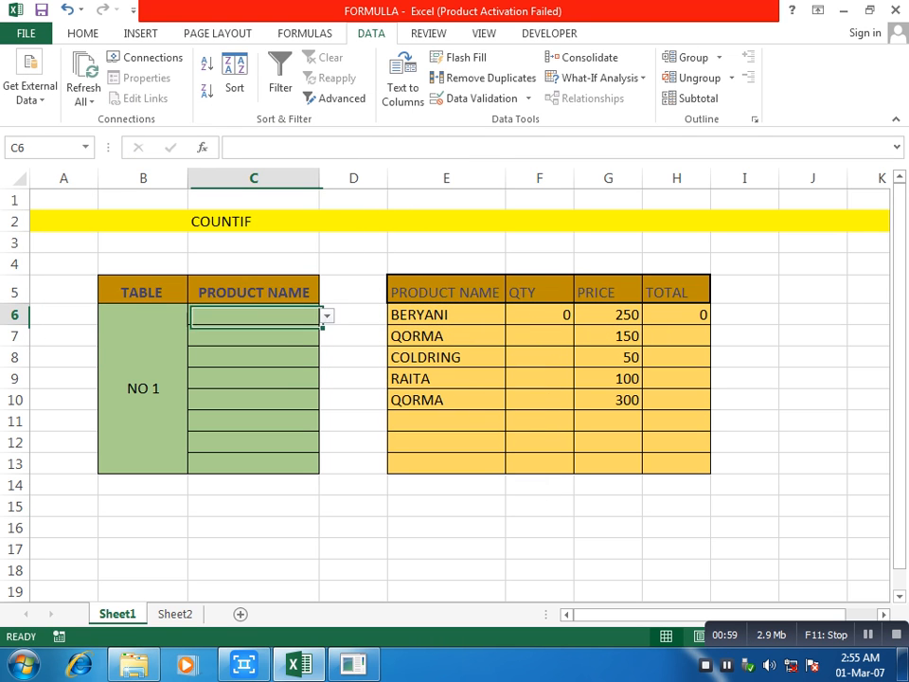
left_click_drag(446, 314, 446, 442)
left_click(254, 315)
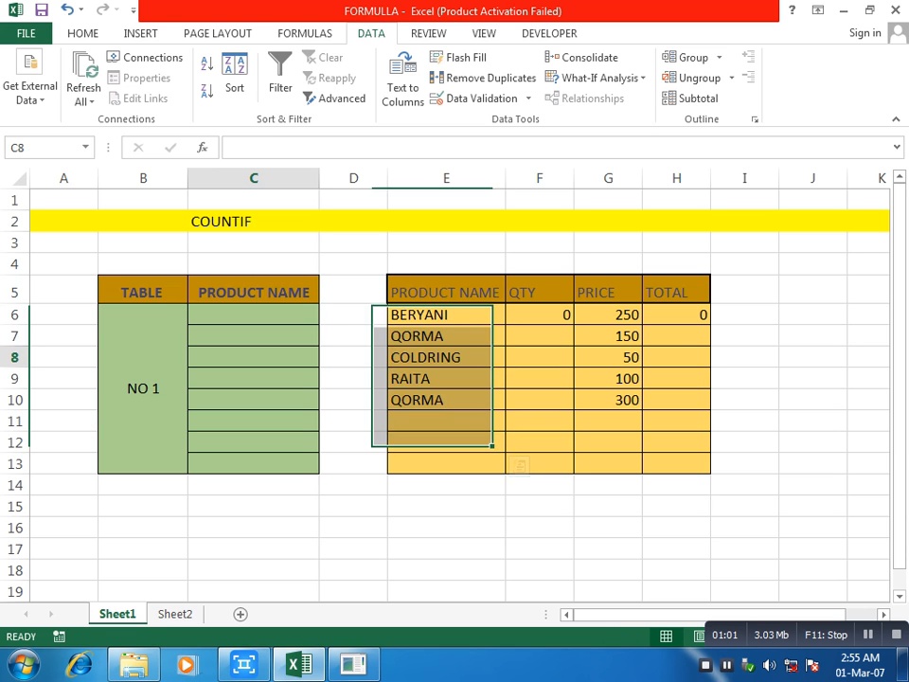
left_click(326, 315)
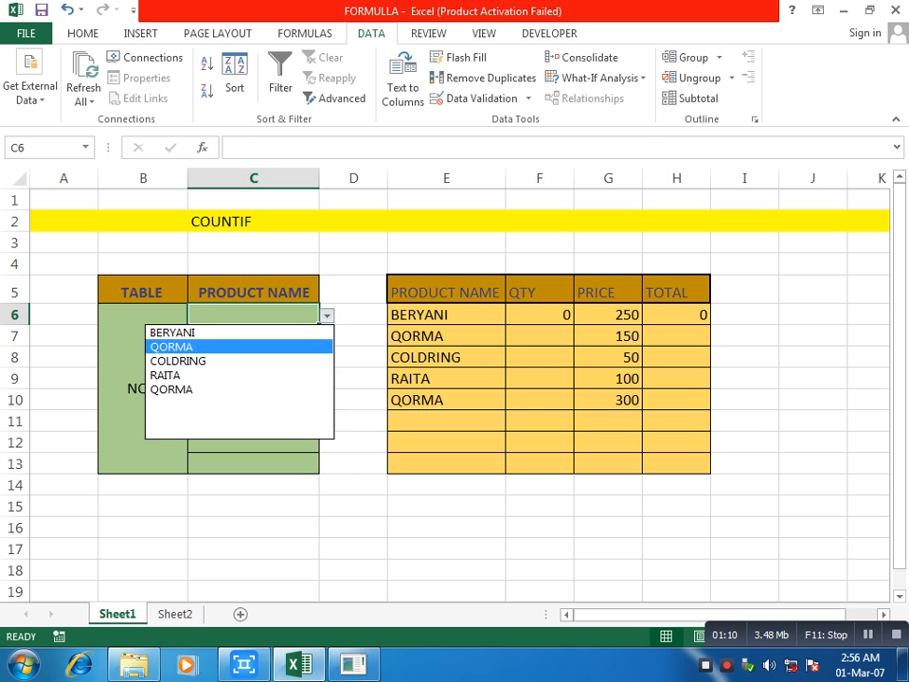
left_click(238, 346)
left_click(327, 316)
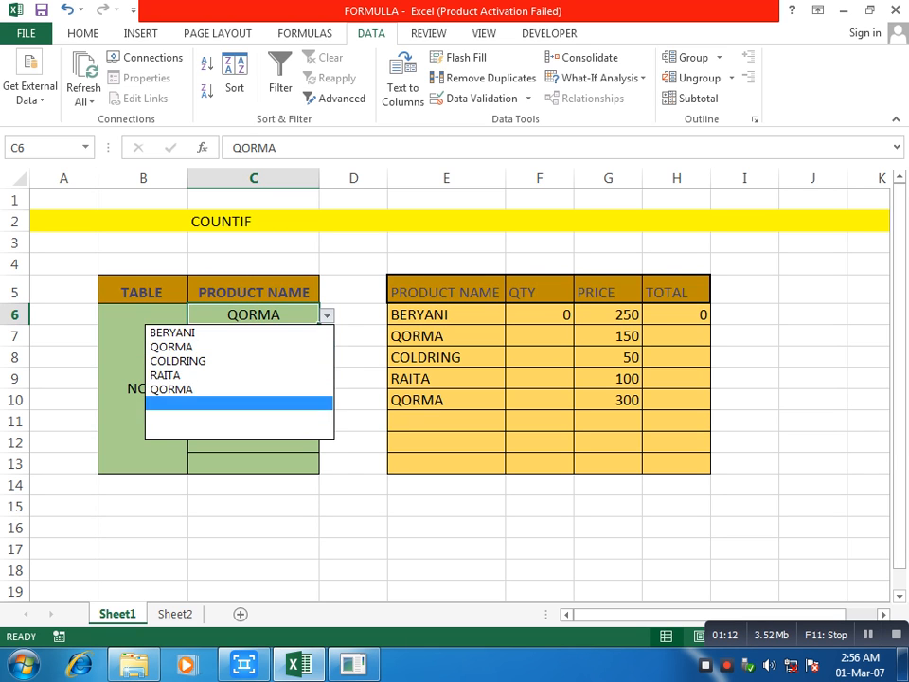
left_click(238, 375)
left_click(326, 316)
left_click(326, 315)
left_click_drag(252, 418, 253, 405)
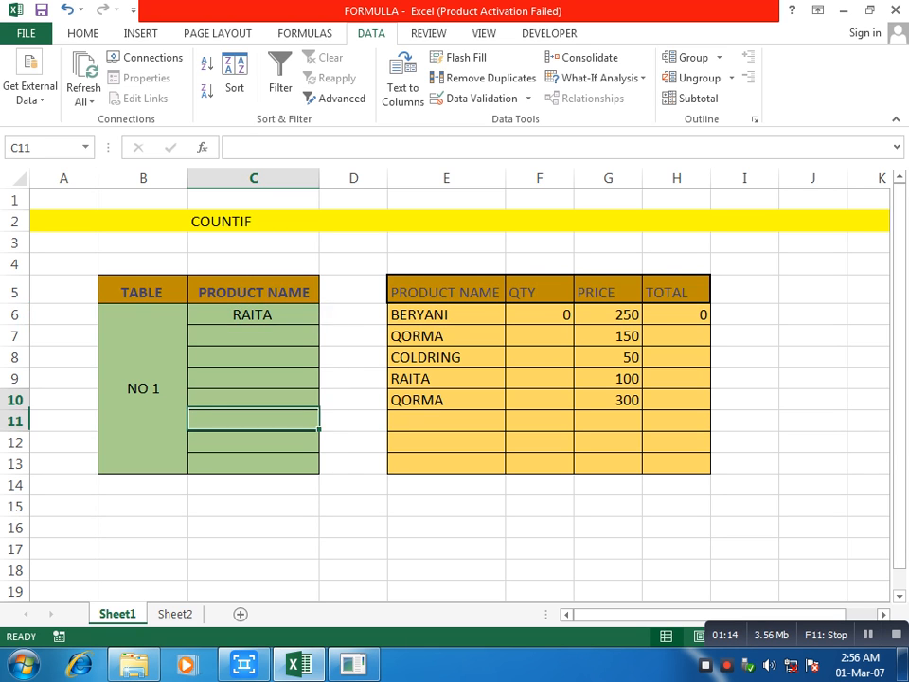
Step: Fill RAITA and its dropdown list from C6 down through C13, one cell at a time
left_click(253, 336)
key("ctrl+d")
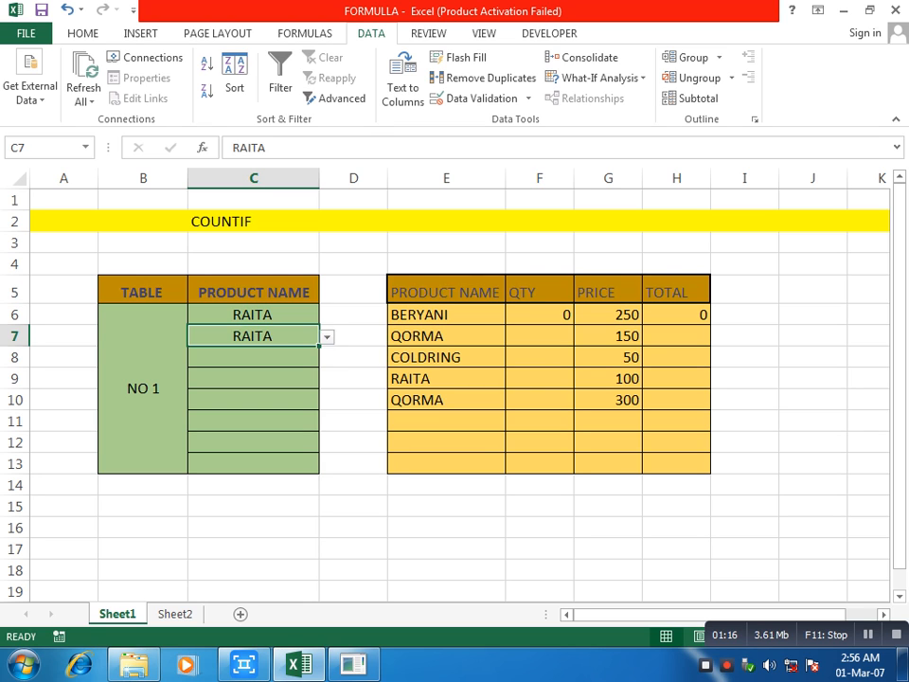
key("Down")
key("ctrl+d")
key("Down")
key("ctrl+d")
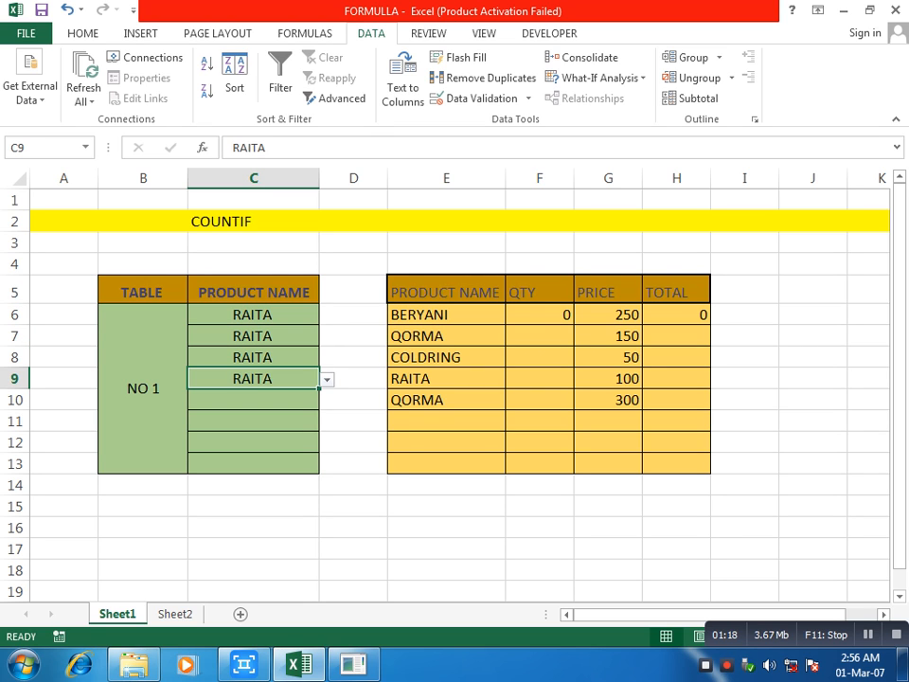
key("Down")
key("ctrl+d")
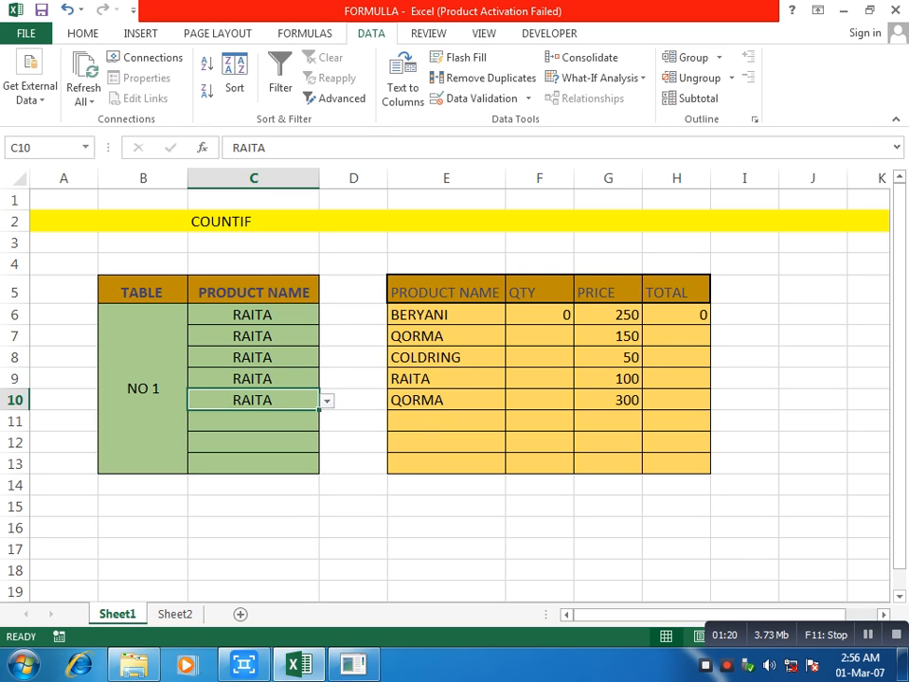
key("Down")
key("ctrl+d")
key("Down")
key("ctrl+d")
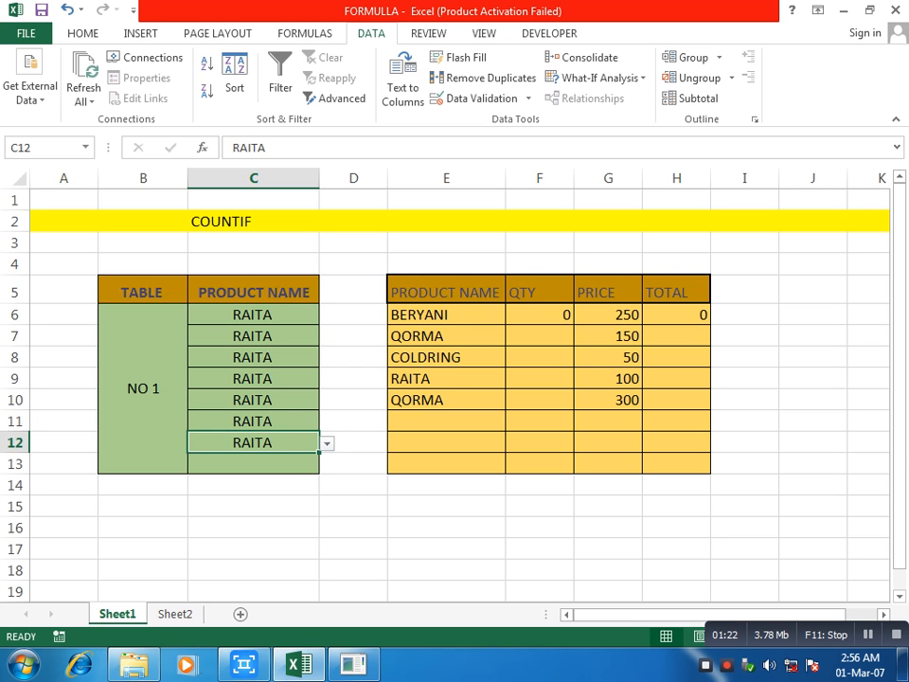
key("Down")
key("ctrl+d")
Step: Clear the product name in C6 by choosing an empty entry from its dropdown list
key("Up")
key("Up")
key("Up")
key("Up")
key("Up")
key("Up")
key("Up")
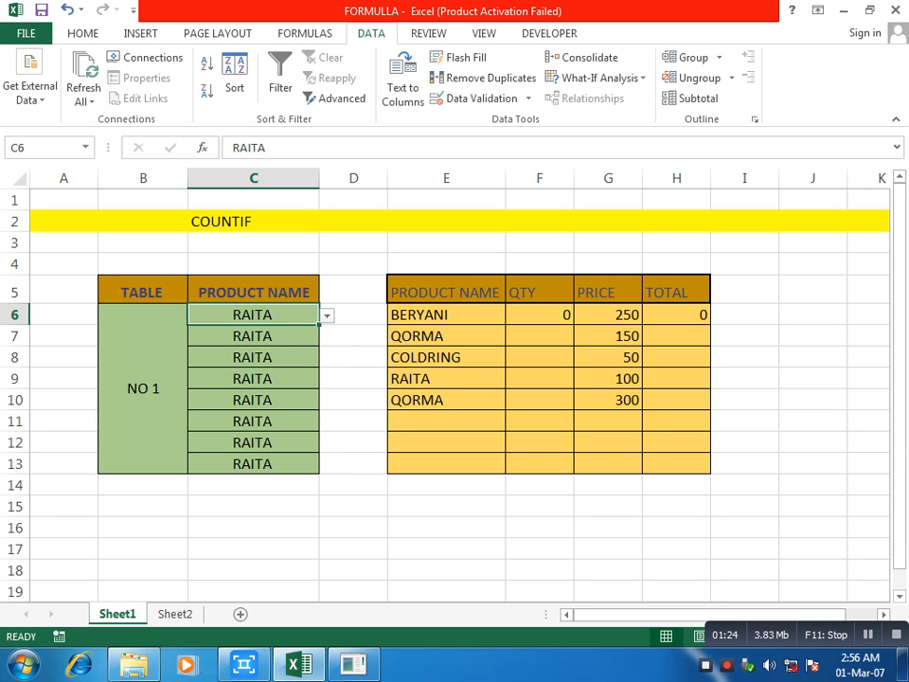
key("alt+Down")
key("Down")
key("Down")
key("Down")
key("Up")
key("Return")
Step: Clear the product name in C7 by choosing an empty entry from its dropdown list
key("Down")
key("alt+Down")
key("Escape")
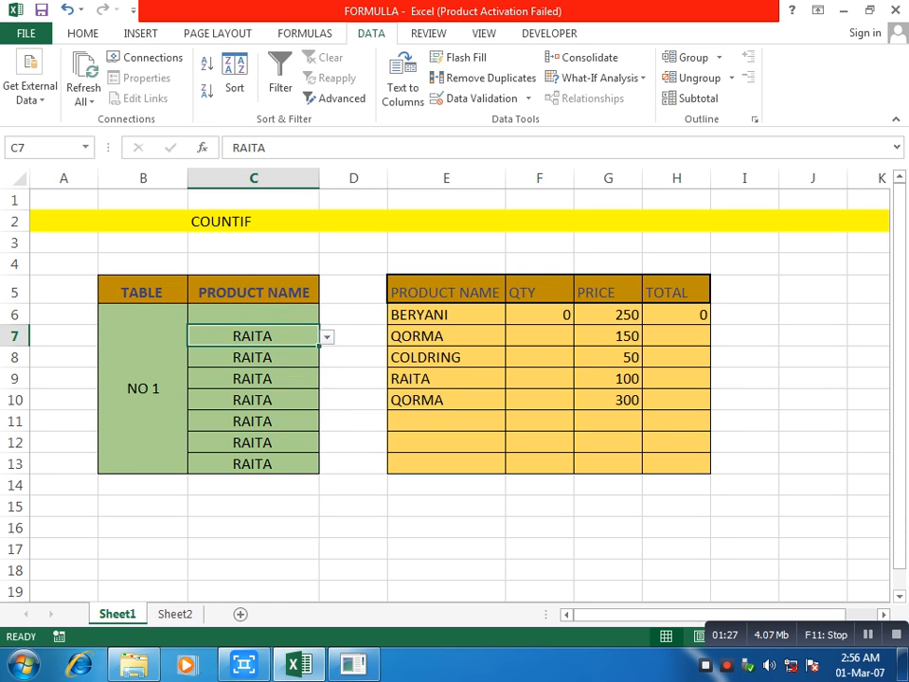
key("alt+Down")
key("Up")
key("Down")
key("Down")
key("Down")
key("Return")
Step: Clear the product name in C8 by choosing an empty entry from its dropdown list
key("Down")
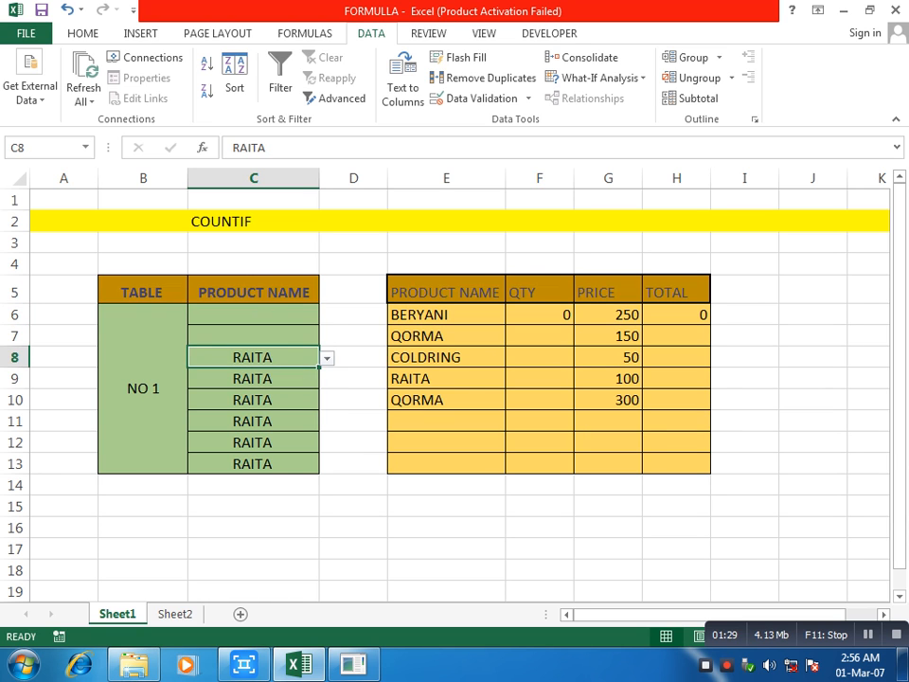
key("alt+Down")
key("Up")
key("Up")
key("Down")
key("Down")
key("Down")
key("Down")
key("Return")
Step: Clear the product names in C9 and C10 by choosing empty entries from their dropdown lists
key("Down")
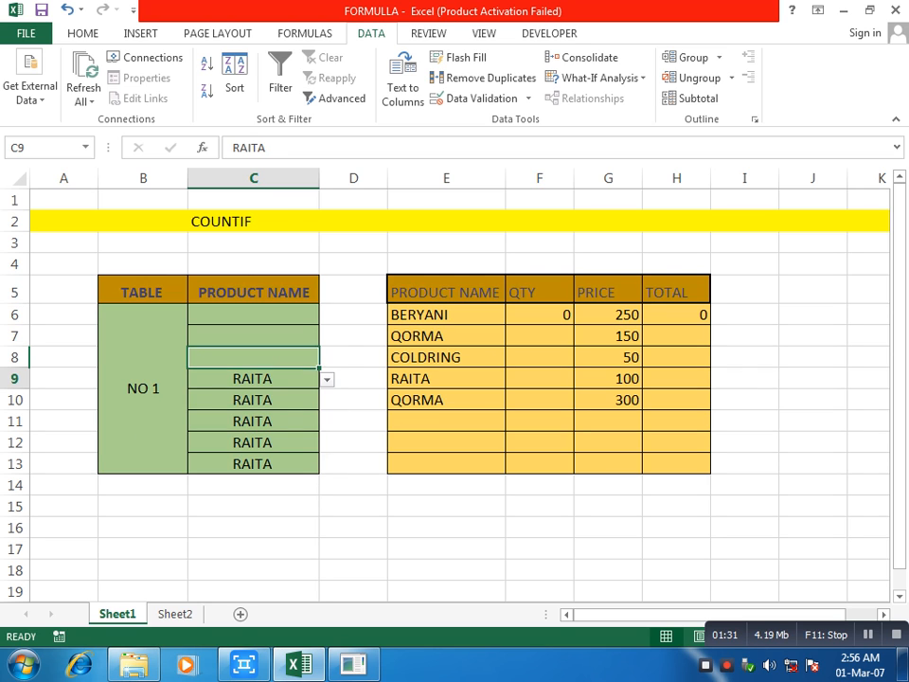
key("alt+Down")
key("Down")
key("Down")
key("Return")
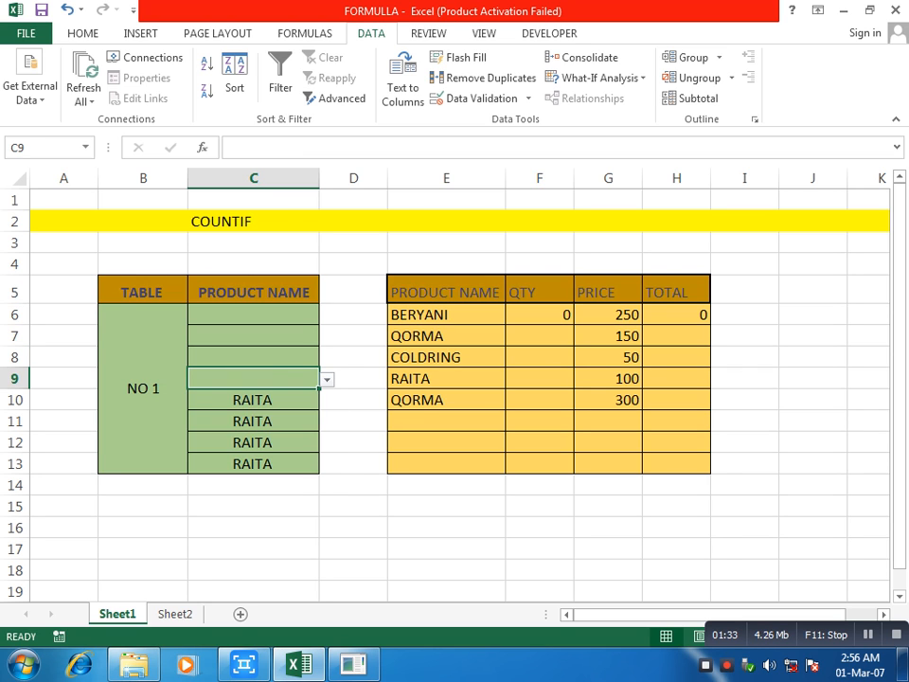
key("Down")
key("Down")
key("Up")
key("alt+Down")
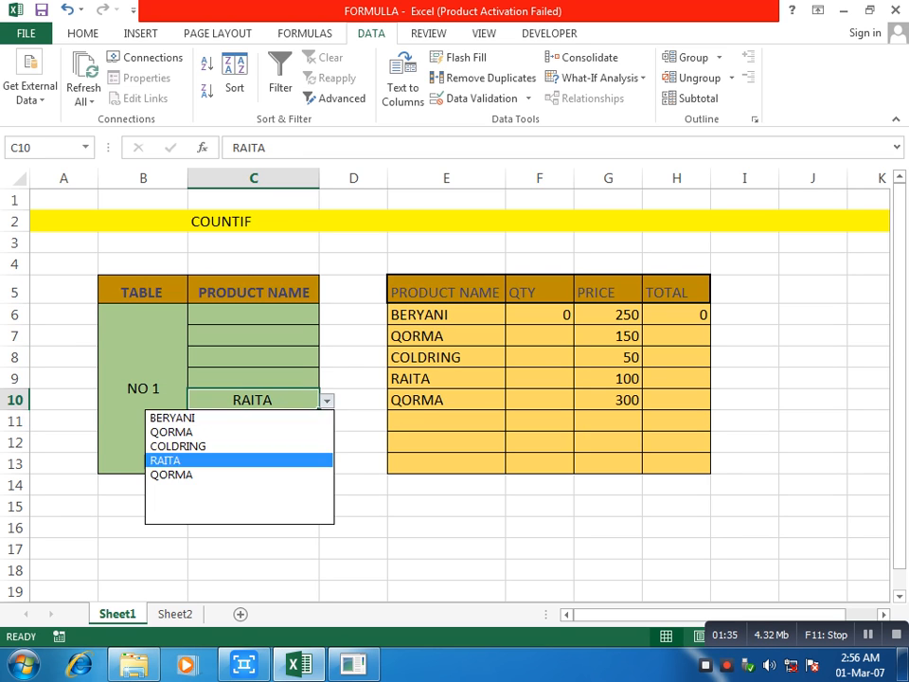
key("Down")
key("Down")
key("Return")
Step: Clear the product name in C11 by choosing an empty entry from its dropdown list
key("Down")
key("alt+Down")
key("Down")
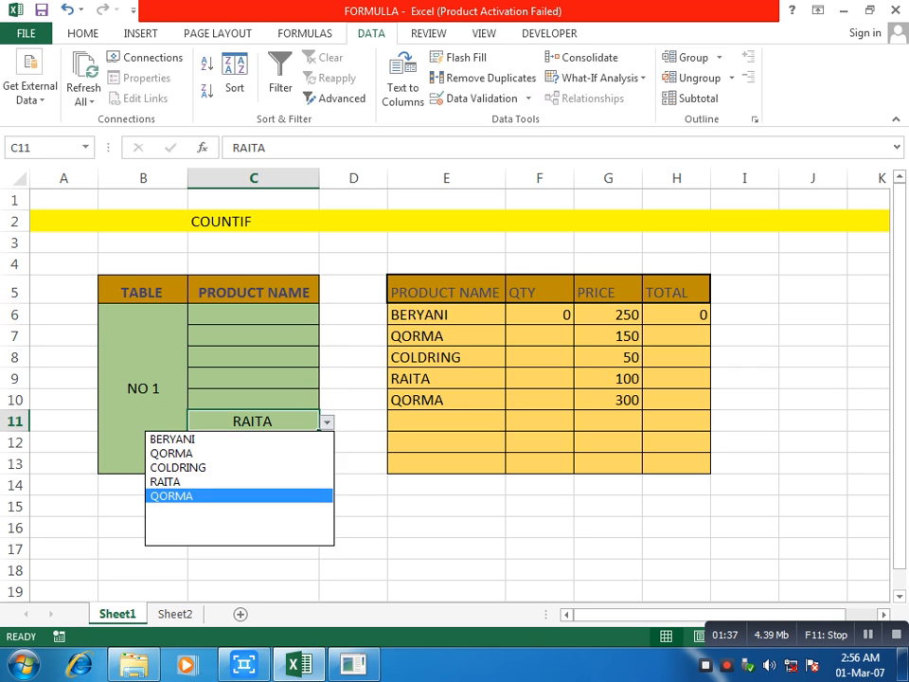
key("Down")
key("Return")
Step: Choose BERYANI from the dropdown list in C12, and replace it with an empty entry
key("Down")
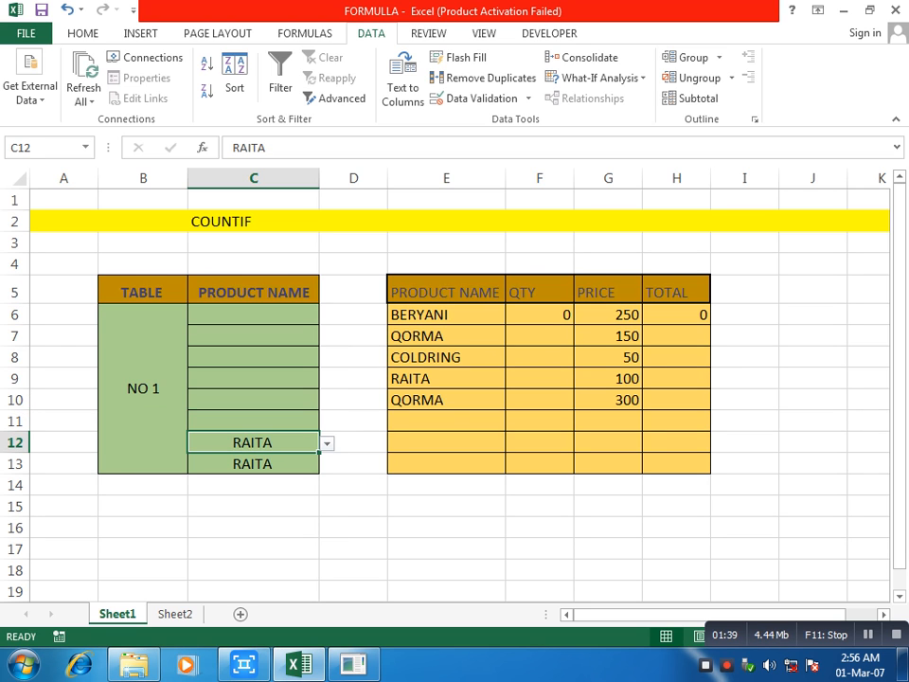
key("alt+Down")
key("Up")
key("Up")
key("Up")
key("Return")
key("alt+Down")
key("Down")
key("Down")
key("Down")
key("Down")
key("Down")
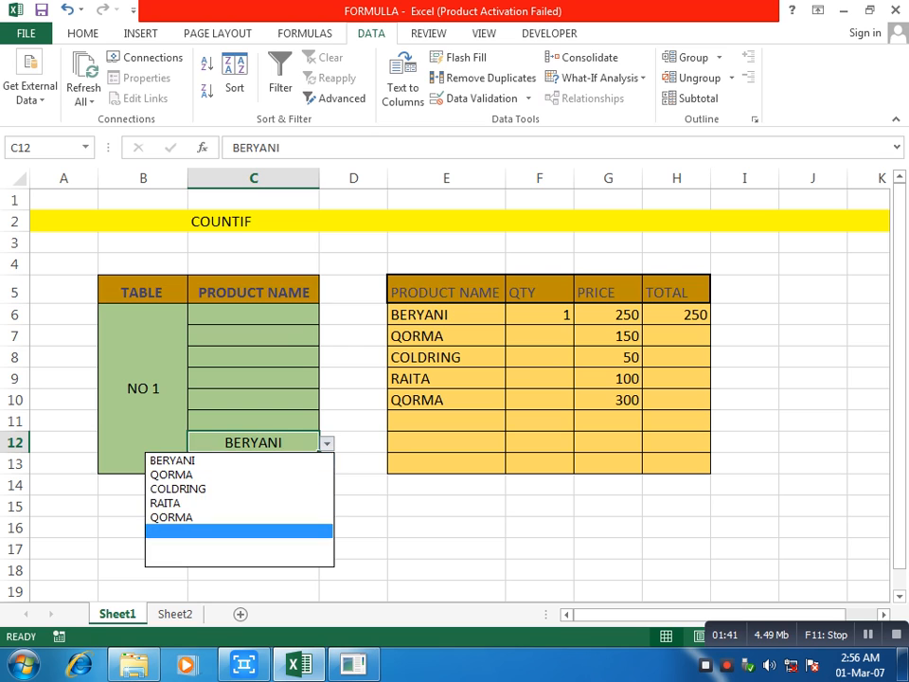
key("Return")
Step: Clear the product name in C13 by choosing an empty entry from its dropdown list
key("Down")
key("alt+Down")
key("Down")
key("Down")
key("Down")
key("Down")
key("Down")
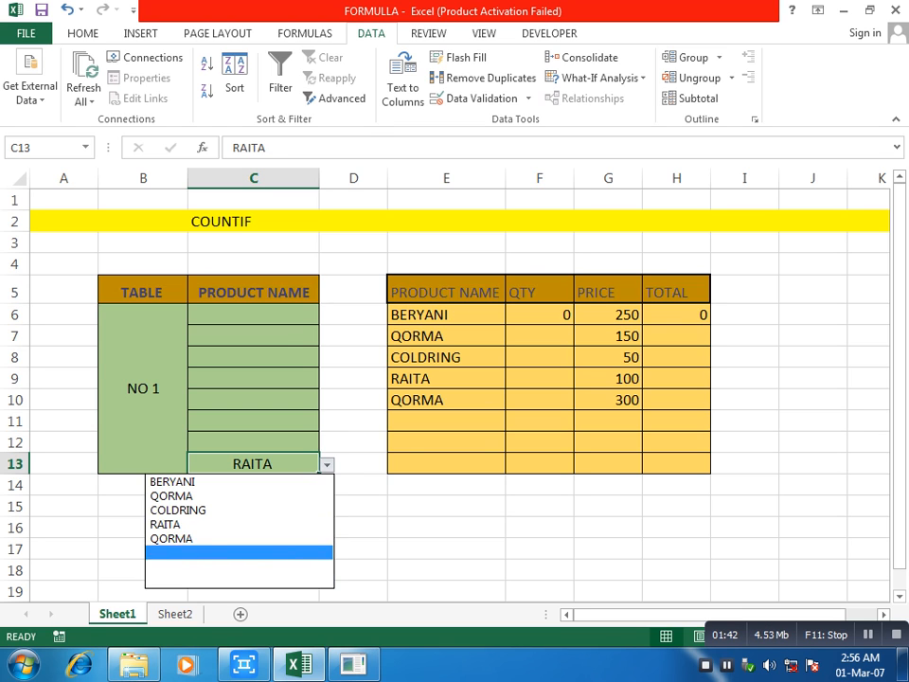
key("Return")
key("Up")
key("Up")
key("shift+Up")
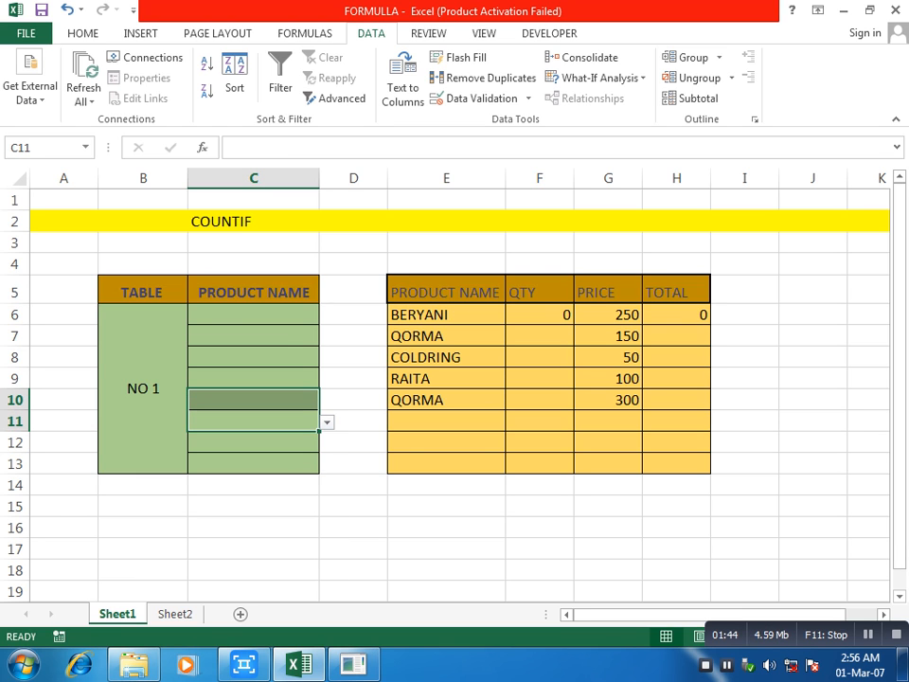
left_click(540, 357)
left_click_drag(540, 314, 540, 464)
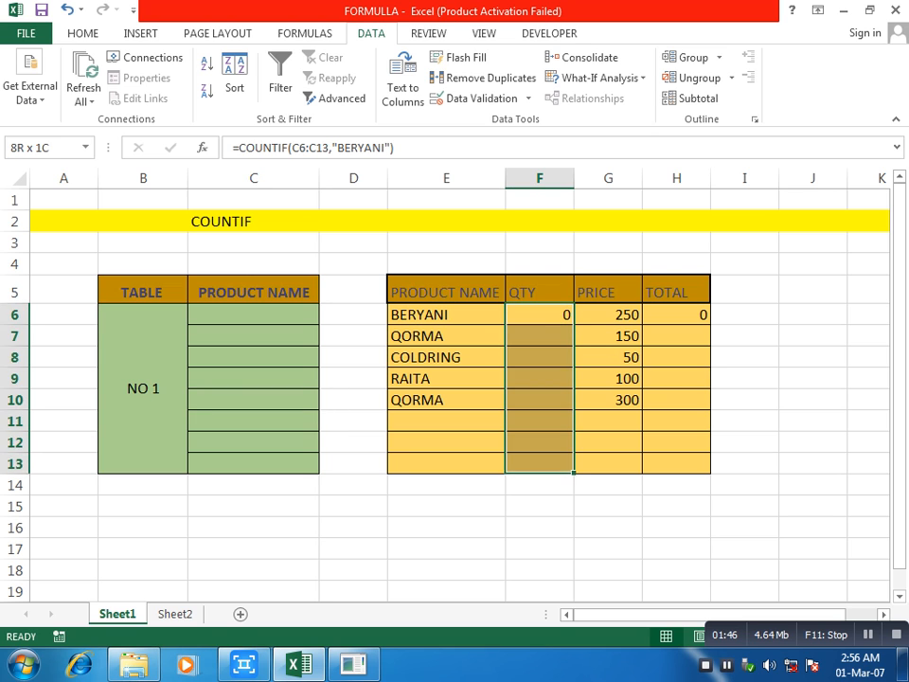
left_click(540, 400)
left_click(540, 315)
left_click(540, 357)
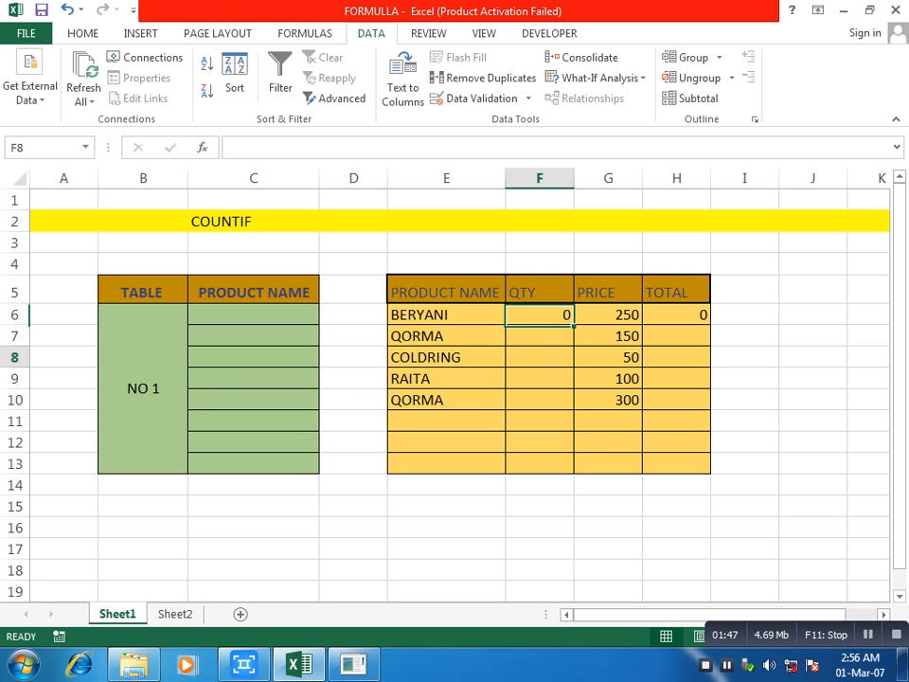
Step: Clear the BERYANI quantity in F6 and copy the text BERYANI from inside cell E6
left_click(540, 314)
key("Delete")
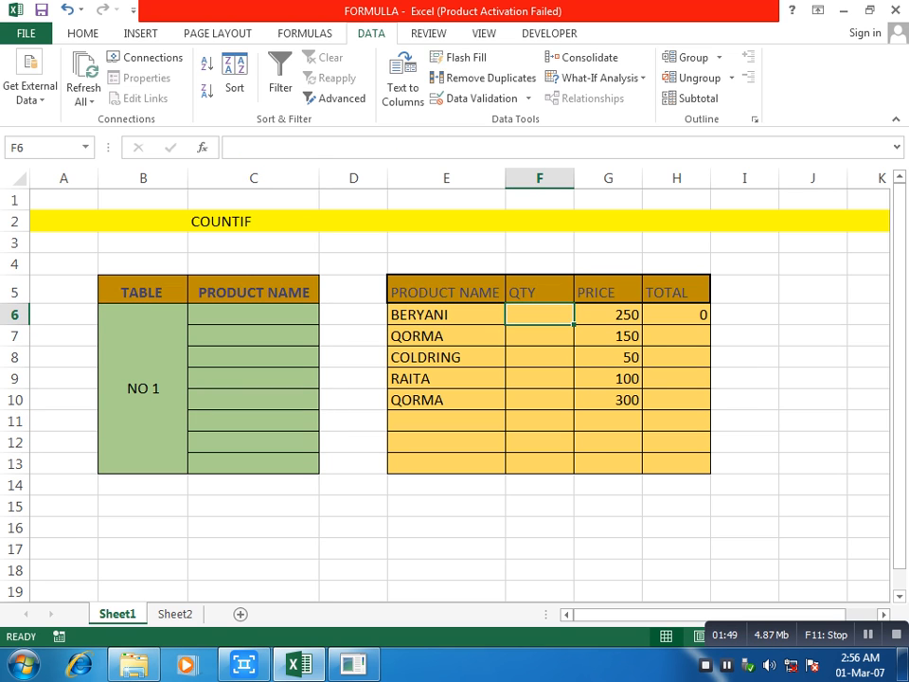
key("Down")
double_click(434, 314)
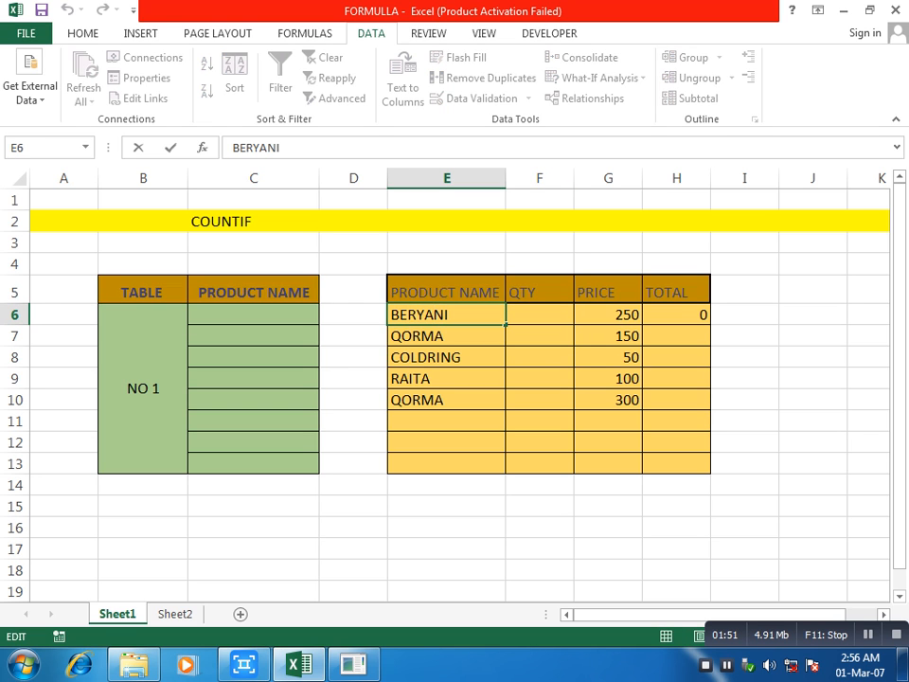
double_click(434, 314)
right_click(411, 320)
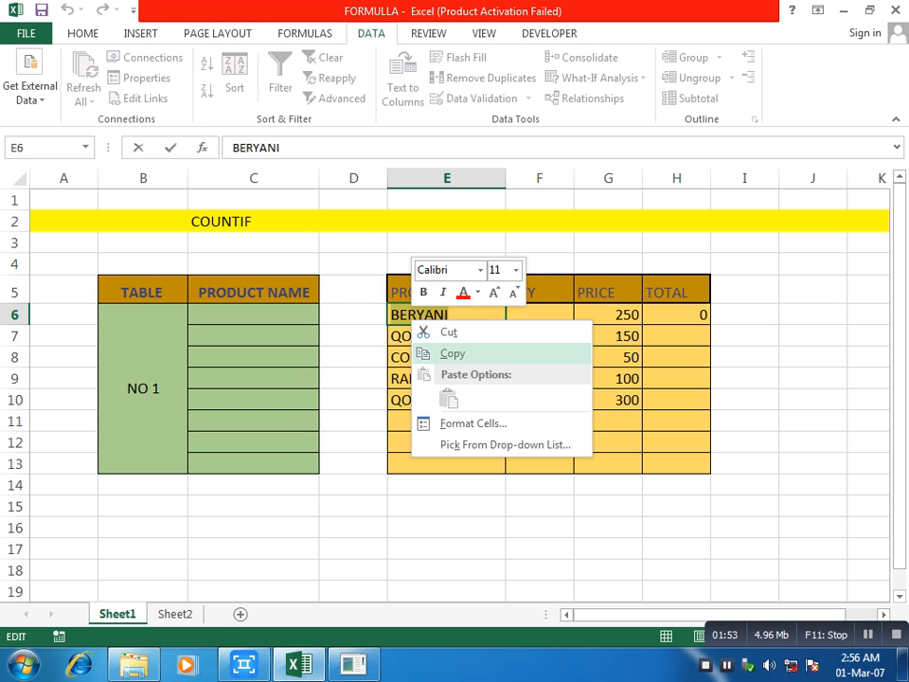
left_click(453, 353)
key("Tab")
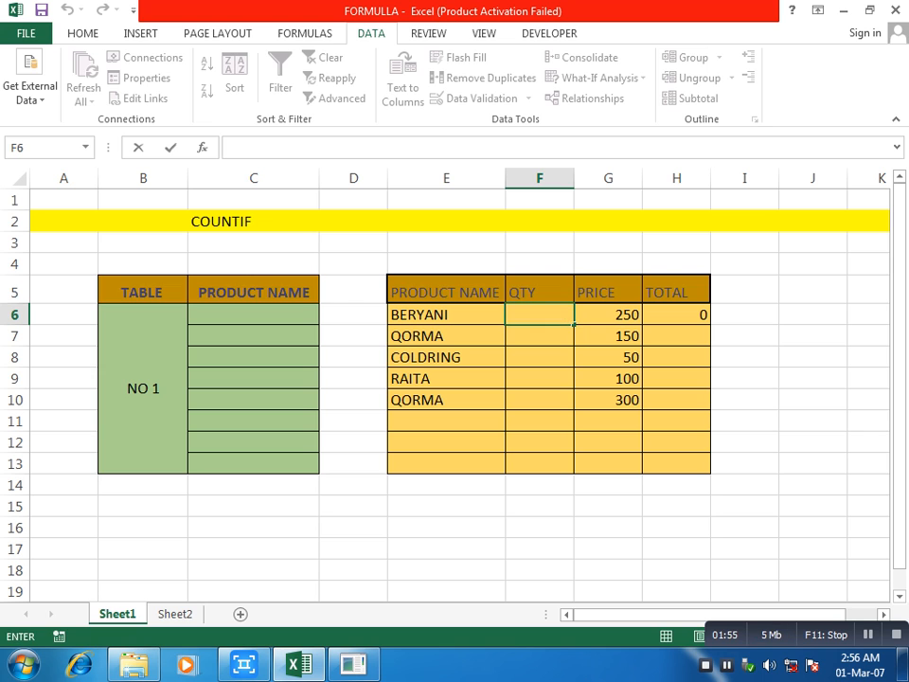
Step: Enter the formula =COUNTIF(C6:C13,"BERYANI") in F6, using C6:C13 as the range and the product name as the criteria
type("=c")
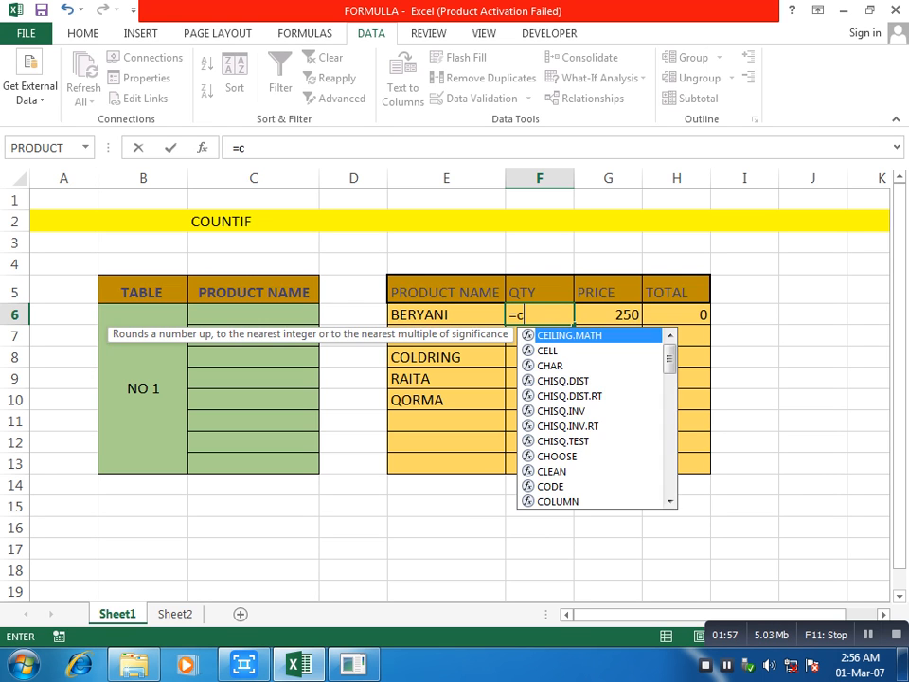
type("oun")
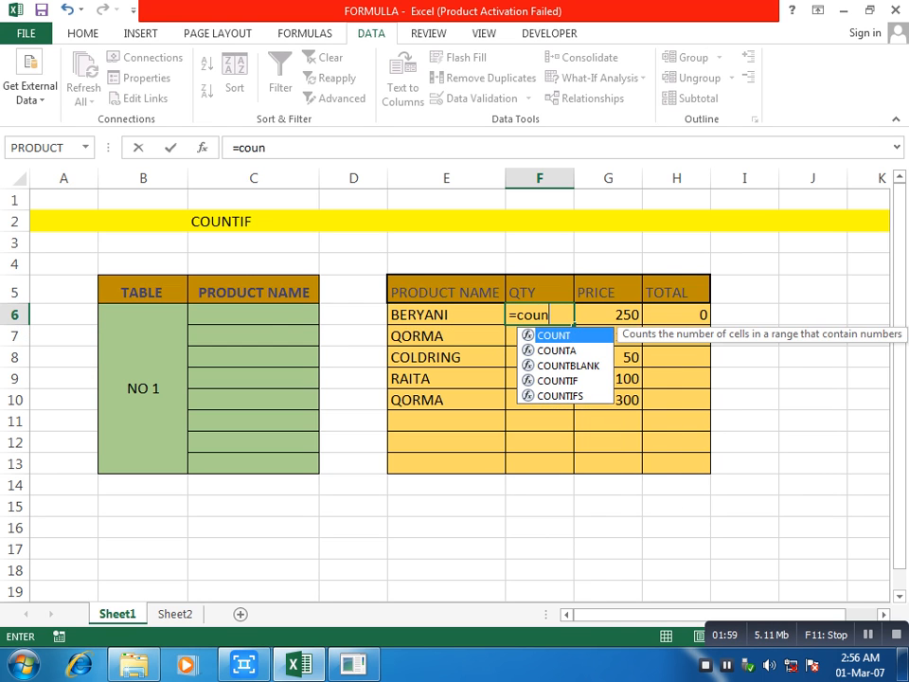
type("tif(")
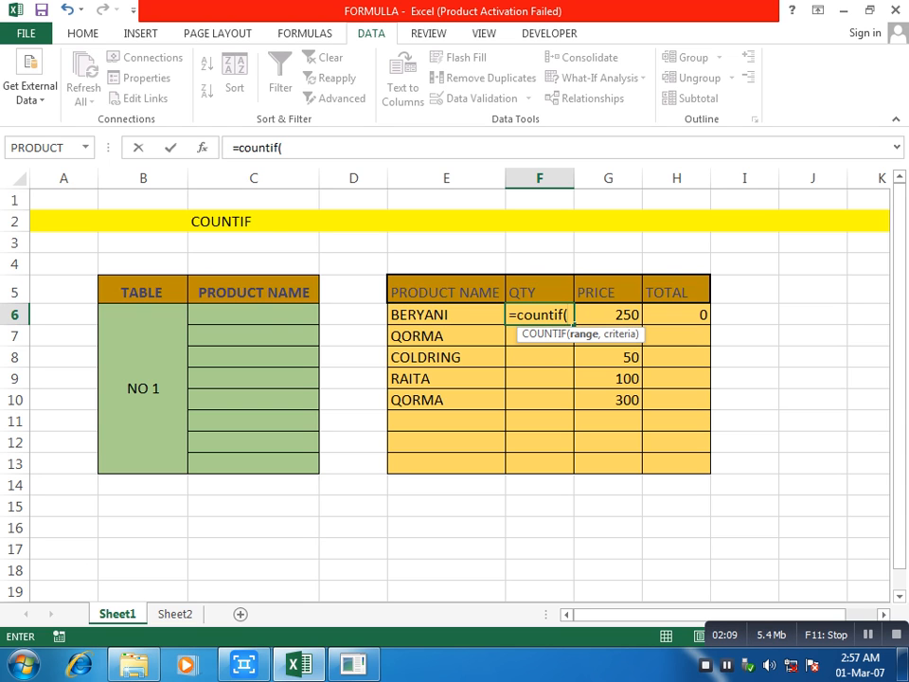
left_click_drag(284, 314, 305, 467)
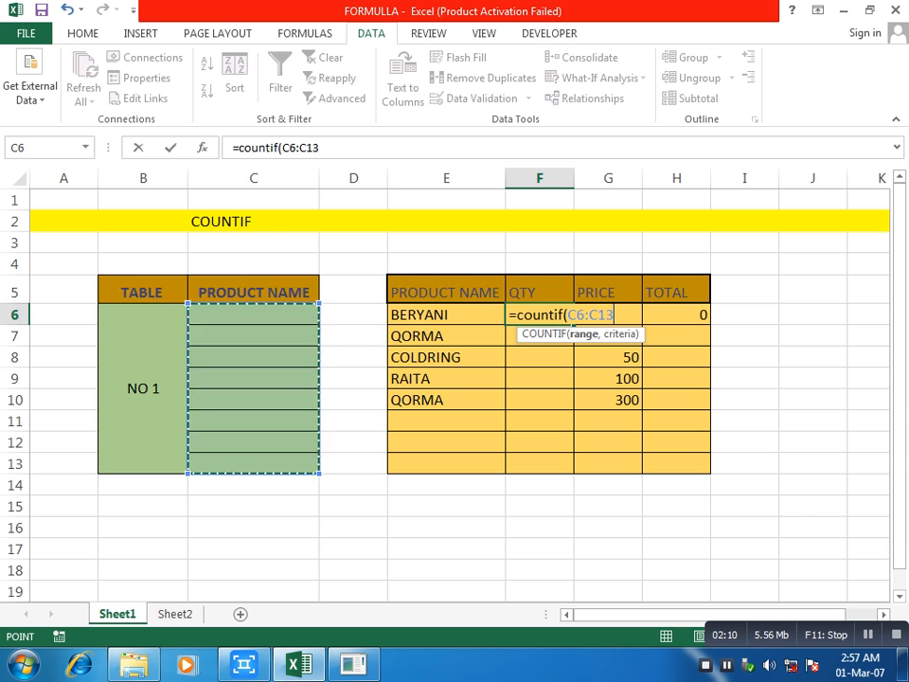
type(",")
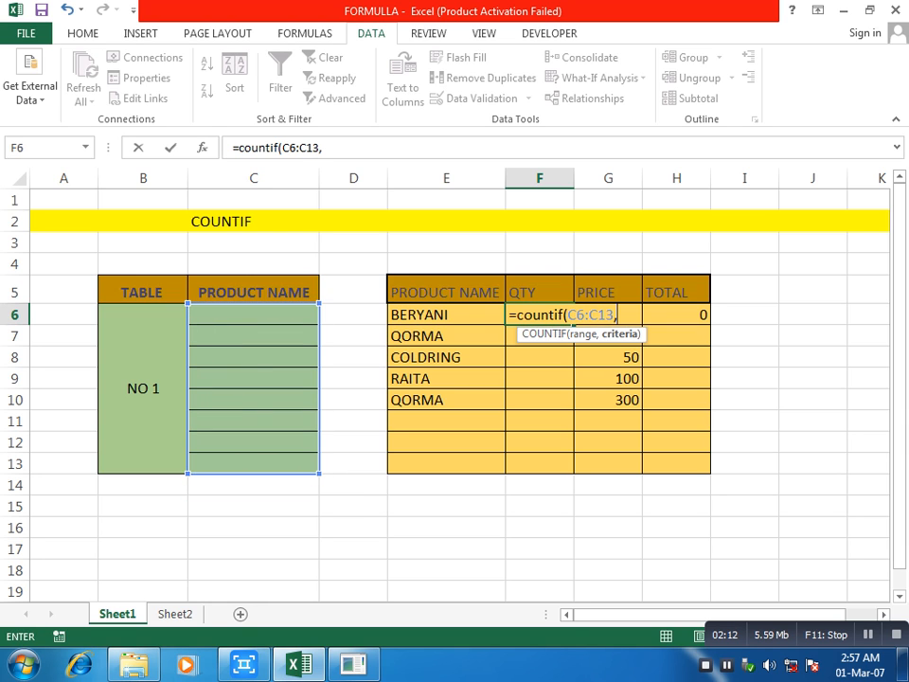
type("\"")
left_click(329, 148)
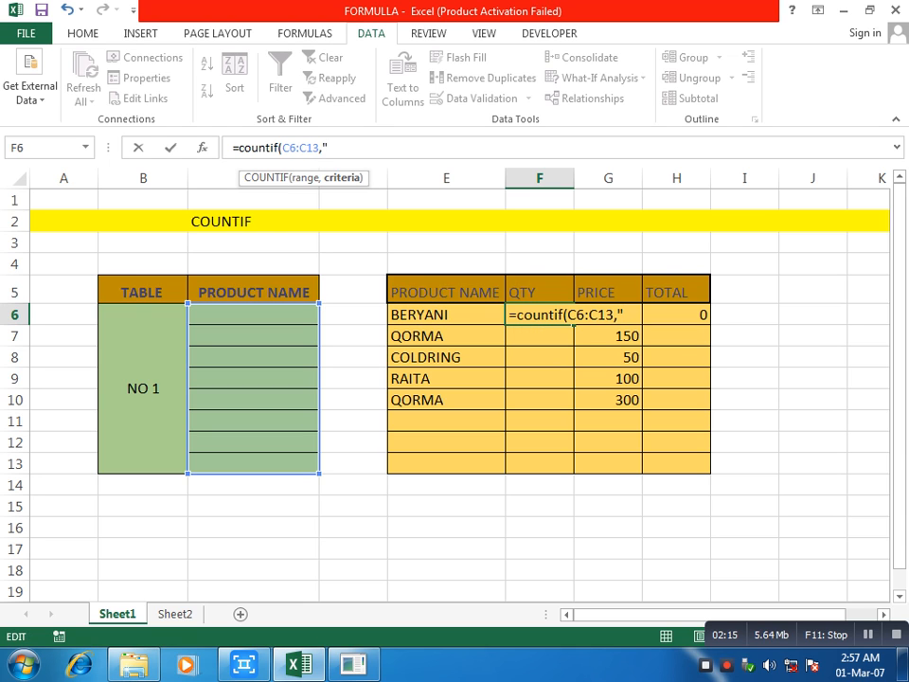
type("BERYANI")
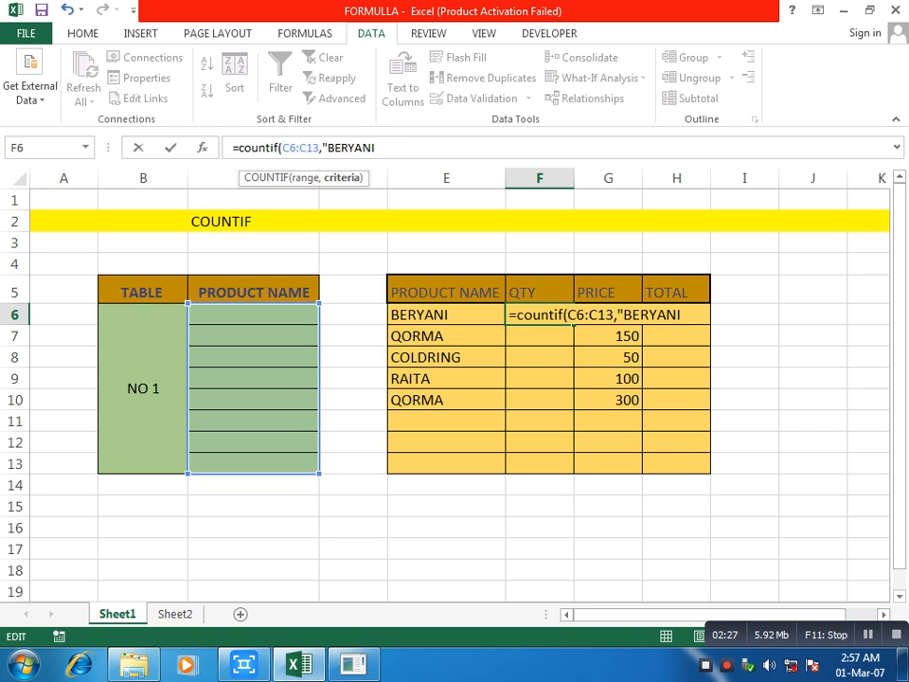
type("\")")
key("BackSpace")
type(")")
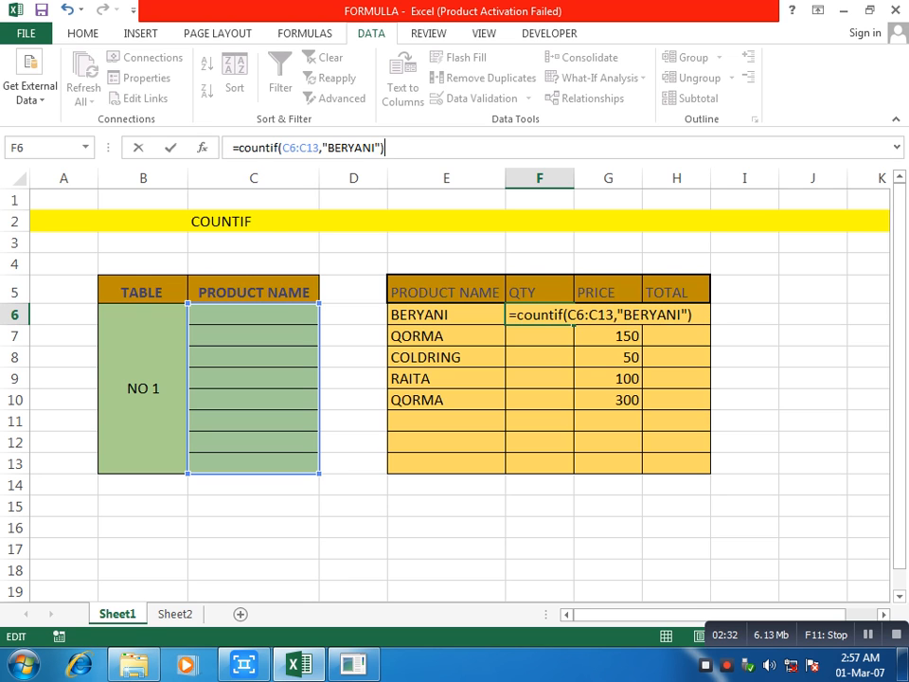
key("Return")
left_click(539, 315)
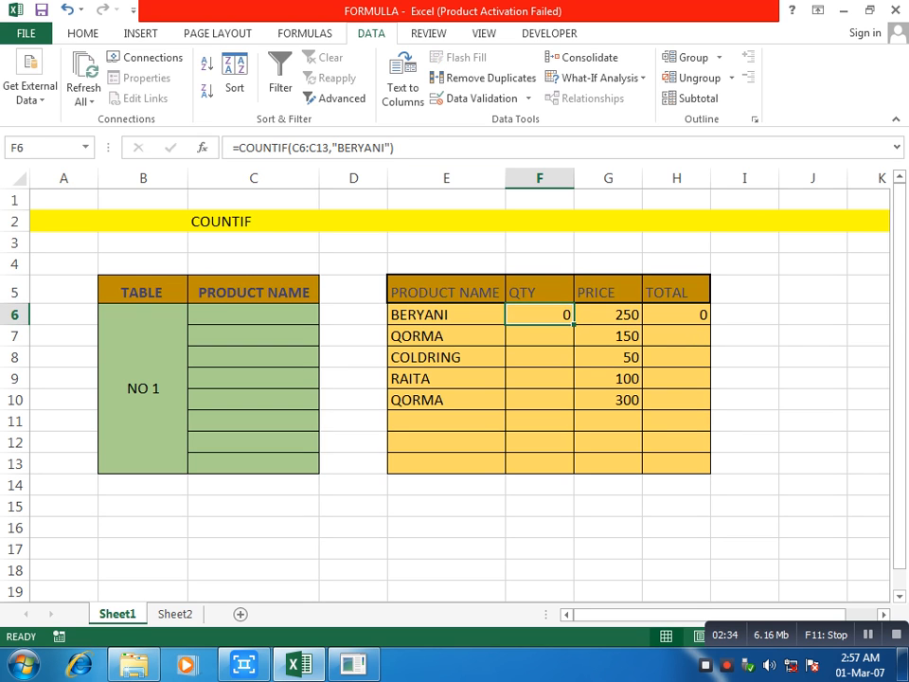
Step: Choose COLDRING from the dropdown list in C6, and replace it with BERYANI
left_click(254, 314)
left_click(328, 315)
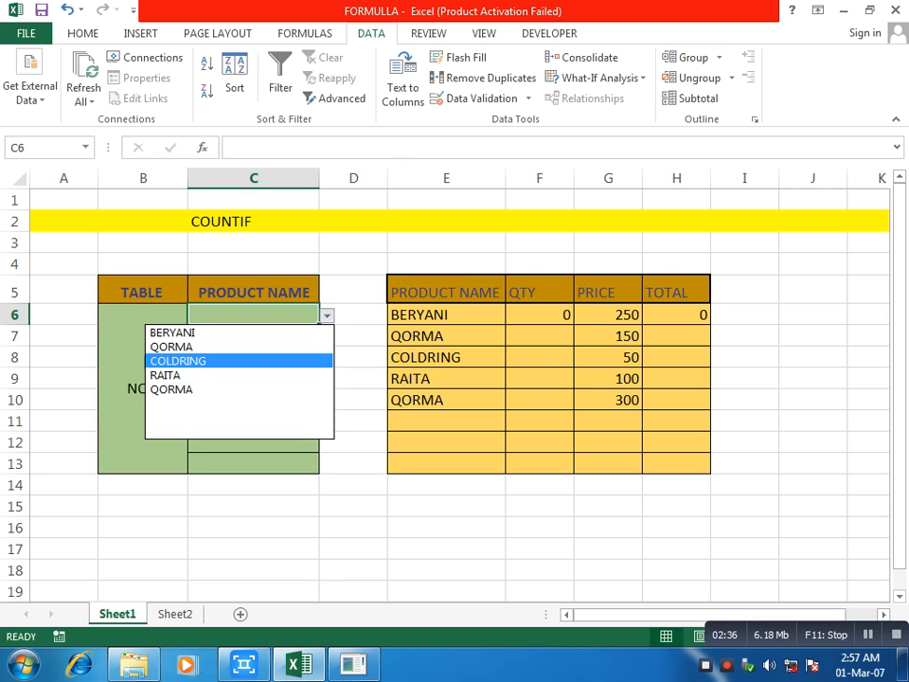
left_click(239, 360)
key("alt+Down")
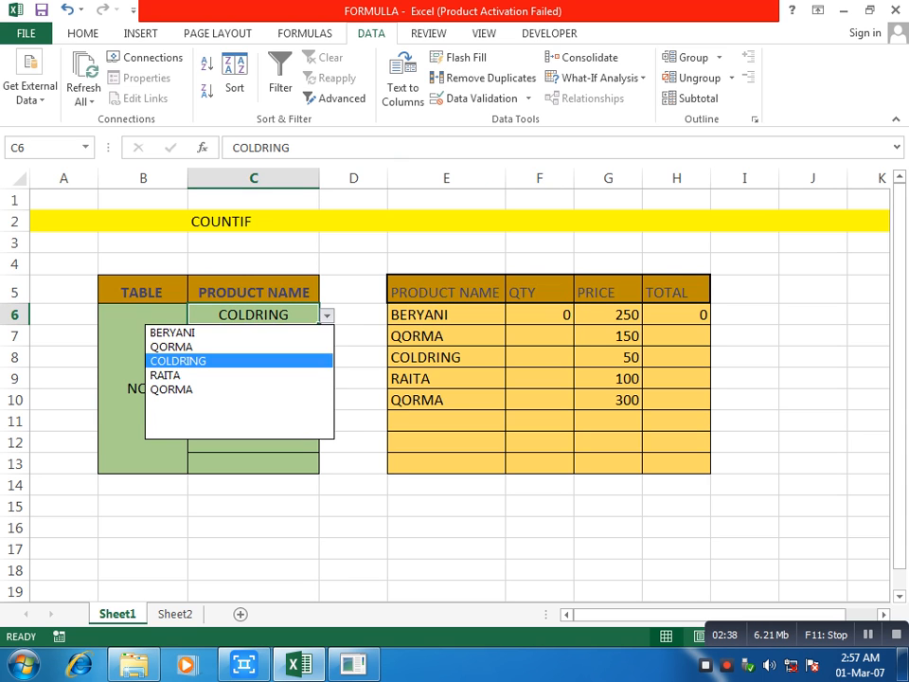
key("Up")
key("Up")
key("Return")
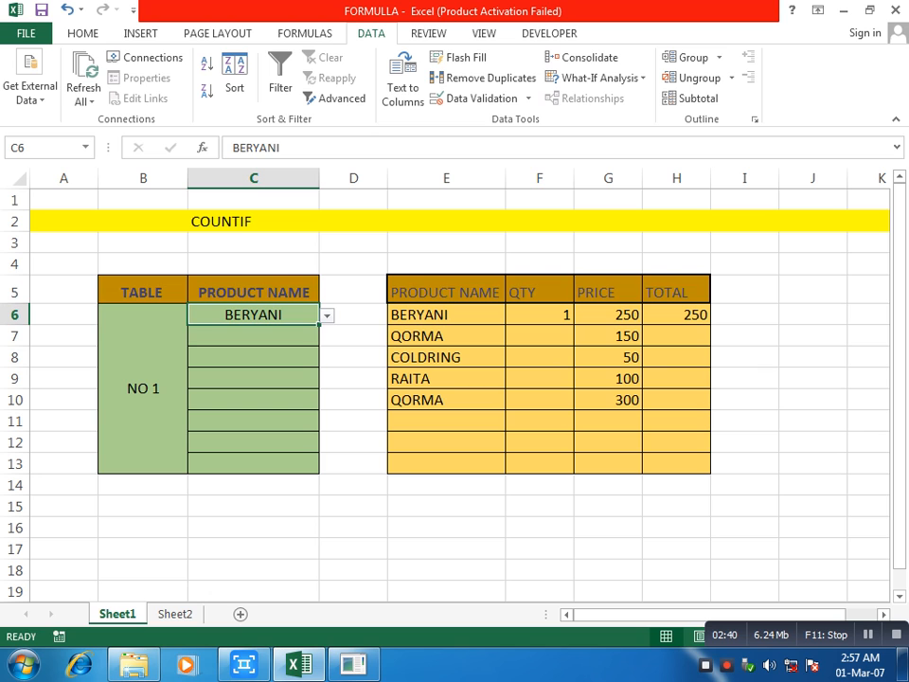
Step: Choose BERYANI from the dropdown list in C7
left_click(254, 336)
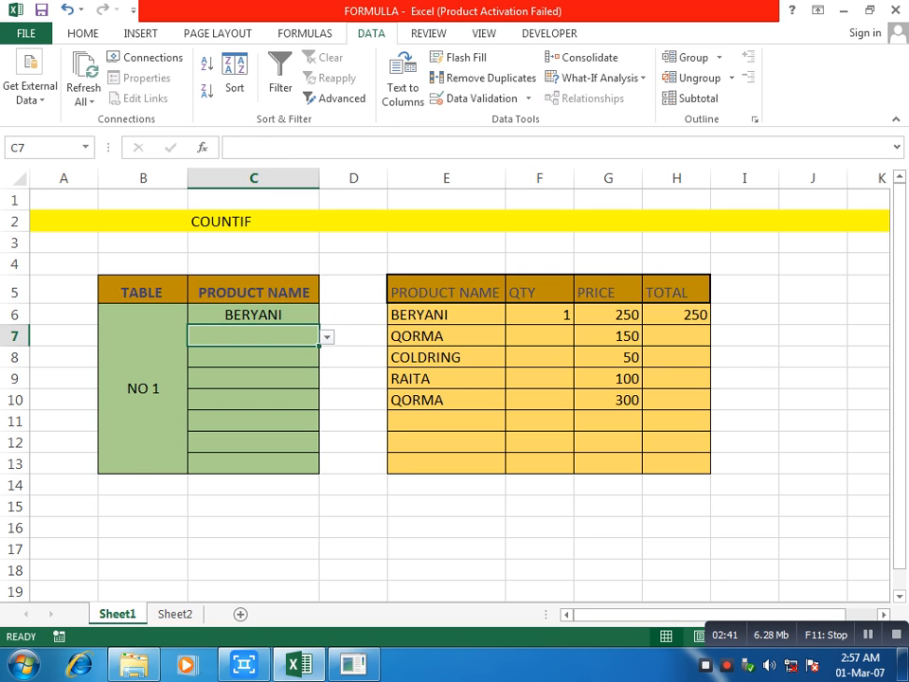
key("alt+Down")
key("Up")
key("Up")
key("Up")
key("Up")
key("Up")
key("Return")
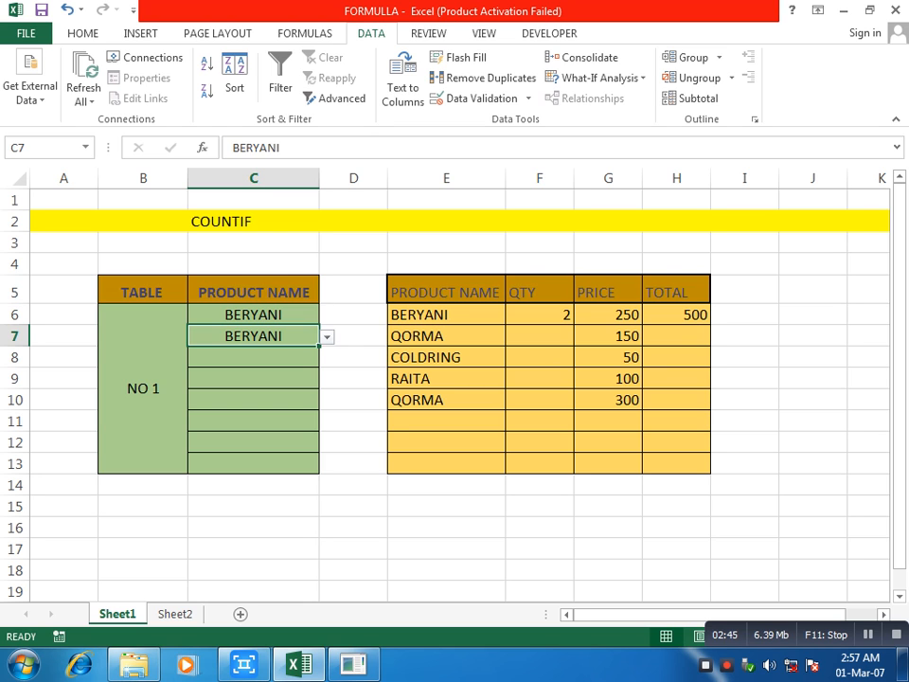
Step: Choose BERYANI from the dropdown list in C8
key("Down")
key("alt+Down")
key("Up")
key("Up")
key("Up")
key("Up")
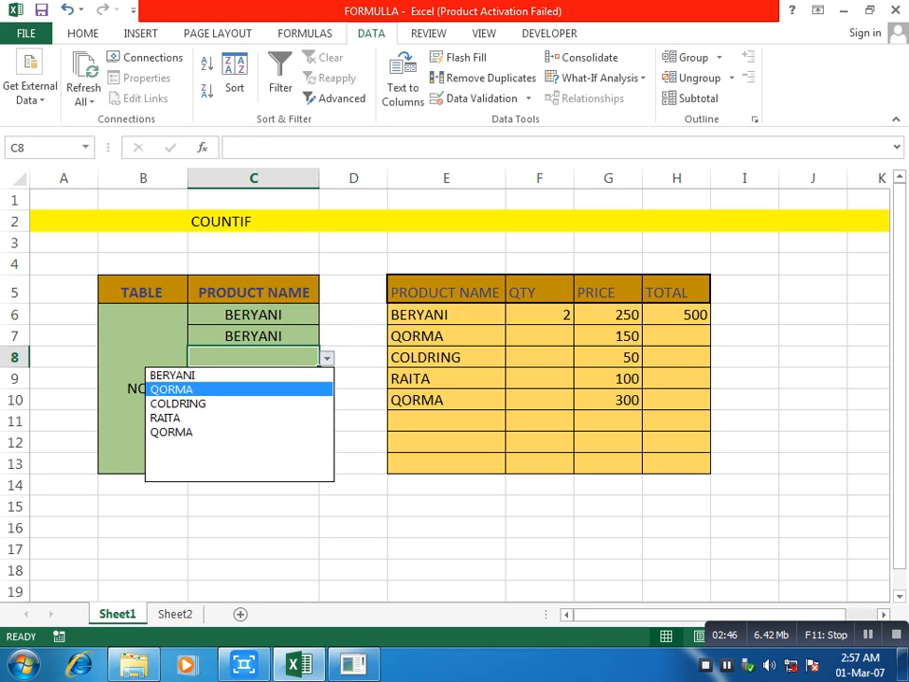
key("Up")
key("Return")
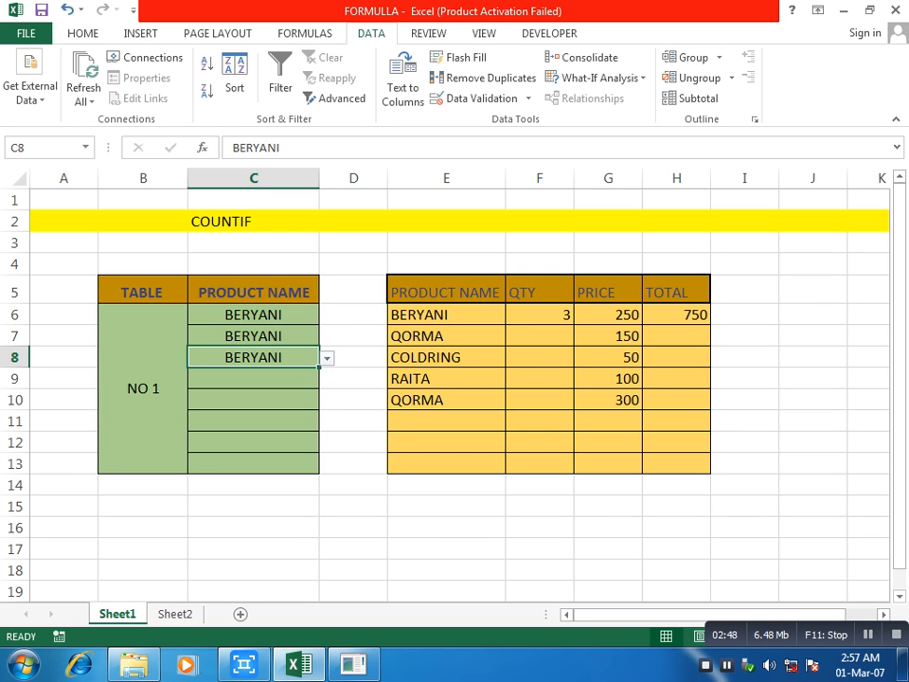
Step: Examine the BERYANI quantity in F6, its COUNTIF formula and the empty QTY cells below it
key("Right")
key("Right")
key("Right")
key("Up")
key("Up")
key("Down")
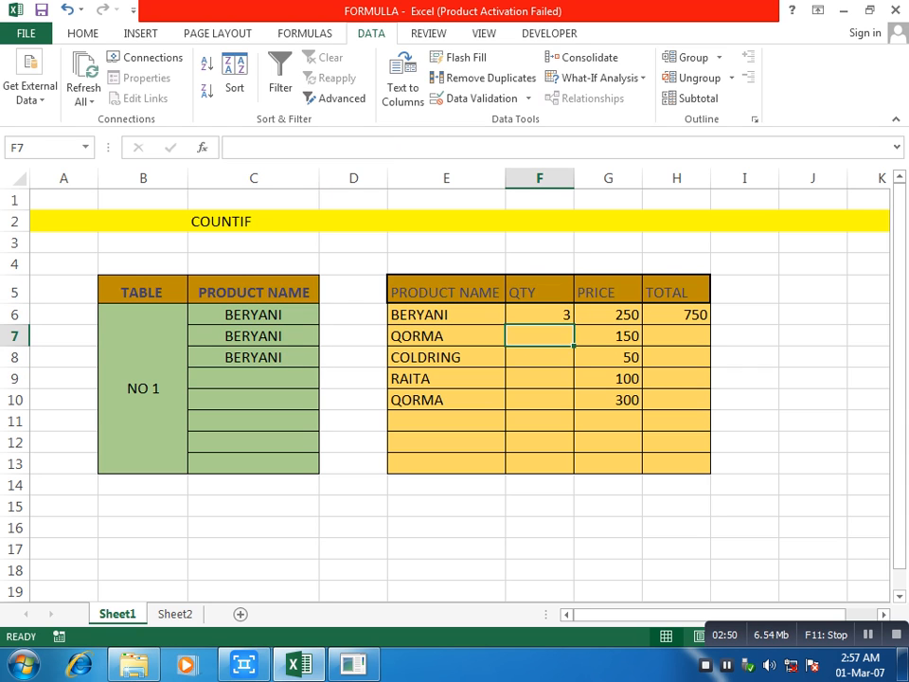
key("Down")
key("Down")
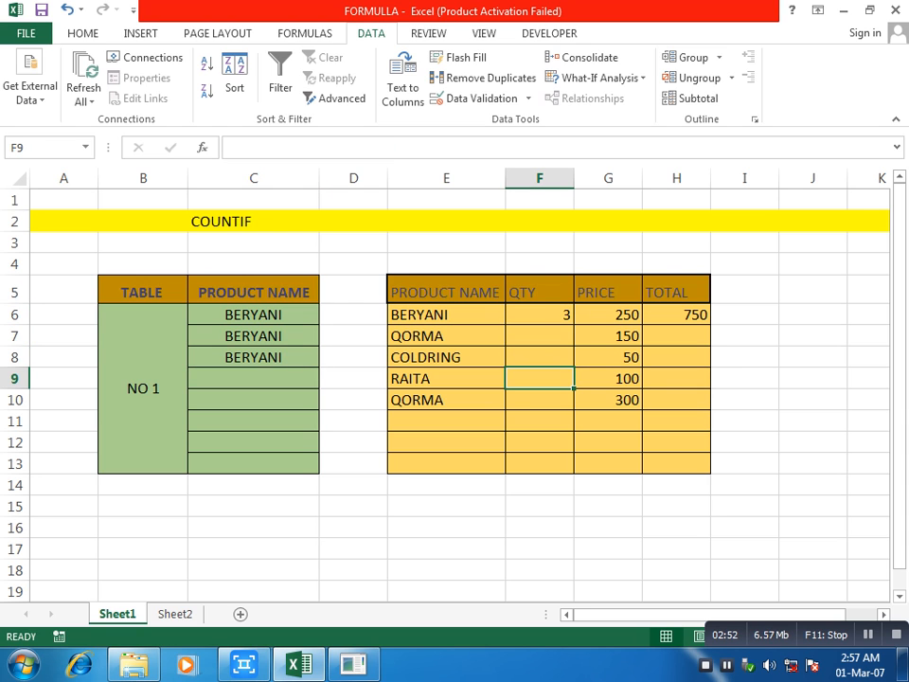
key("Up")
key("Up")
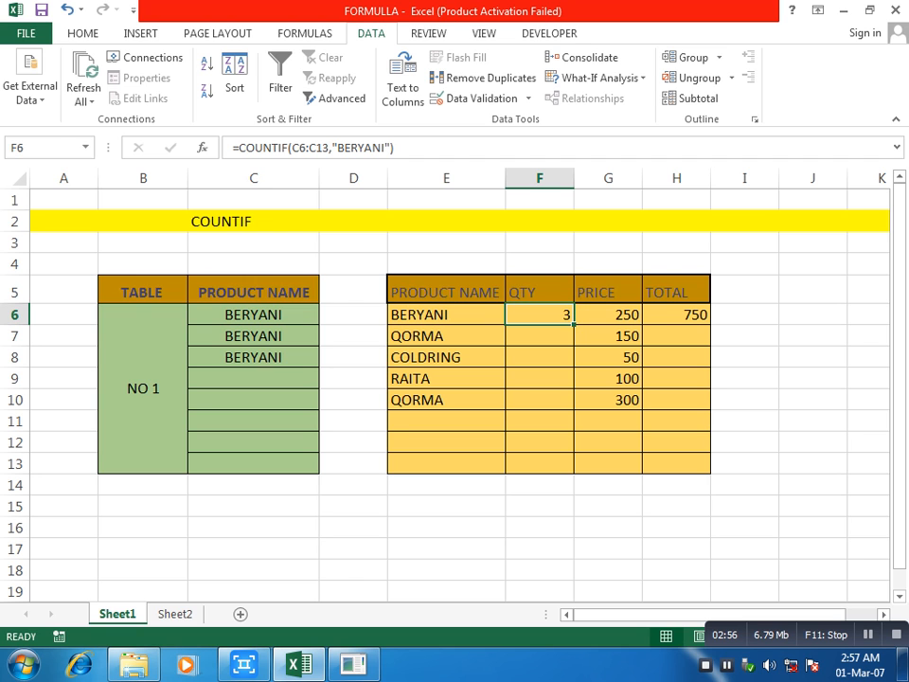
key("F2")
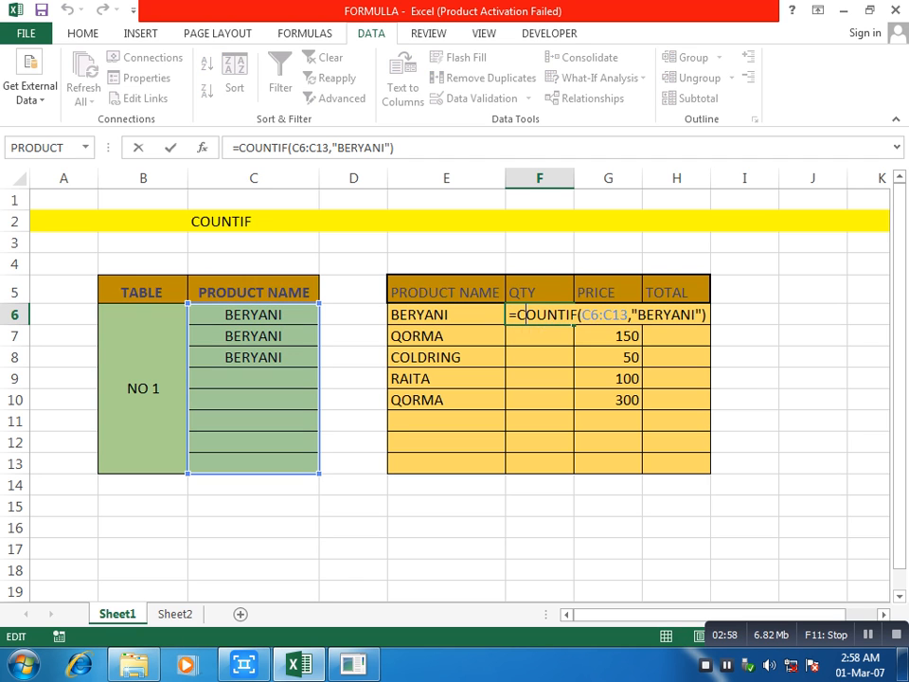
key("Escape")
key("Down")
key("Up")
key("Down")
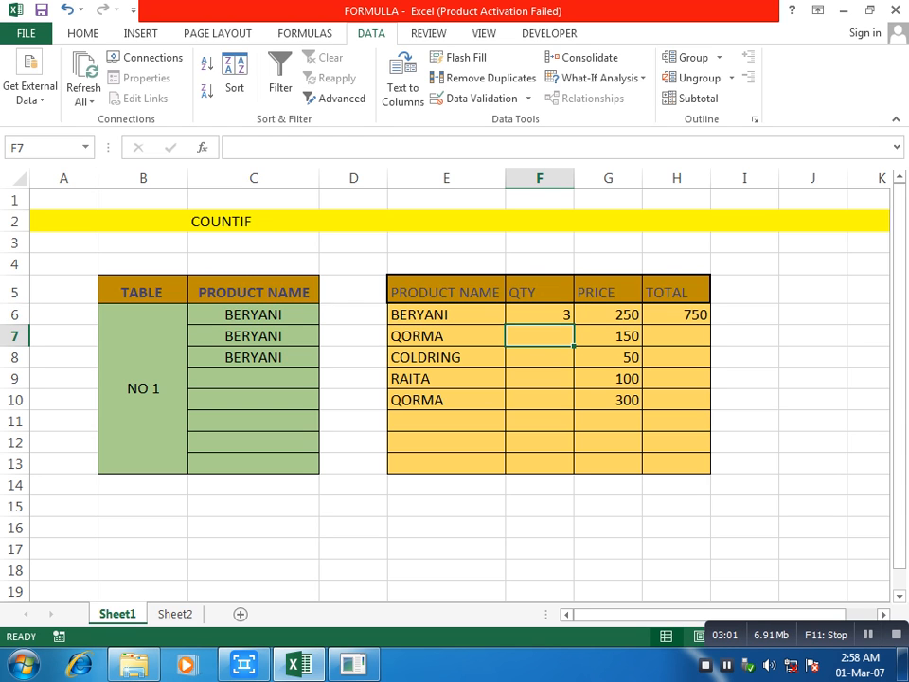
Step: Try to fill the COUNTIF formula from F6 down into F7
key("Up")
key("Down")
key("ctrl+d")
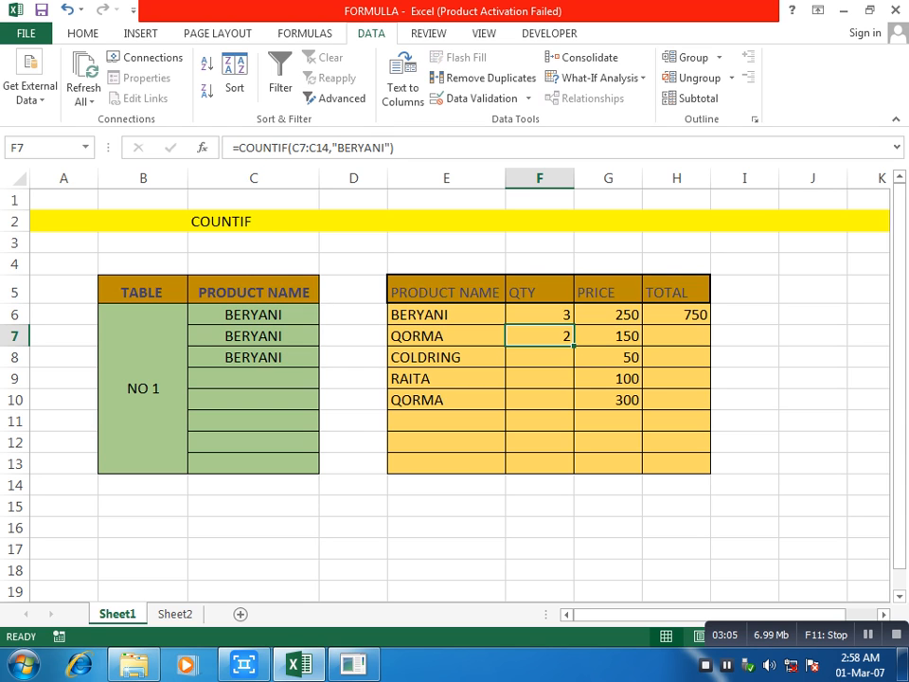
key("Down")
key("Down")
key("Up")
key("Up")
key("Up")
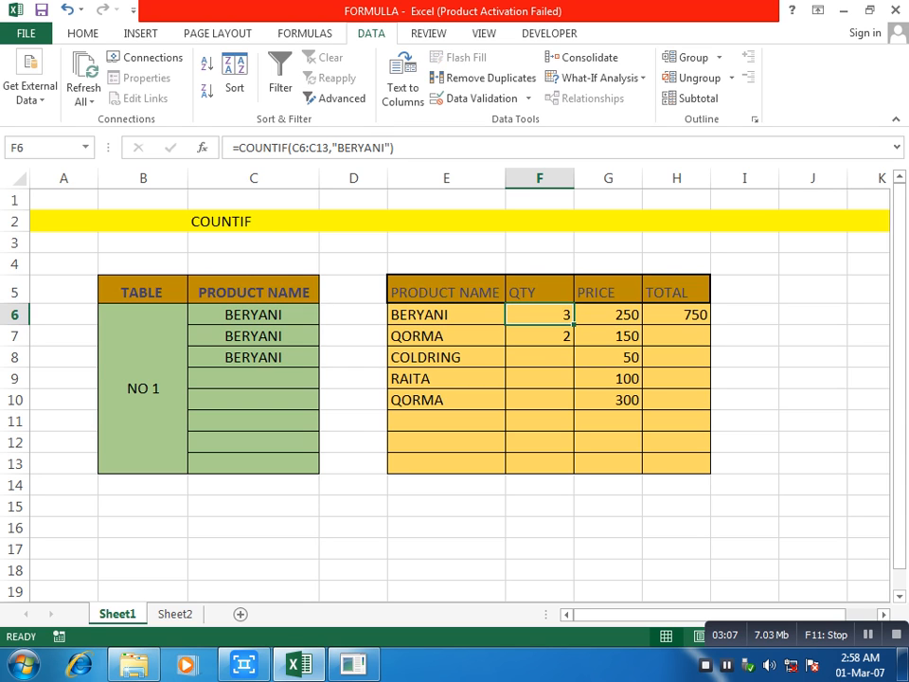
Step: Compare the ranges used by the COUNTIF formulas in F6 and F7, and delete the formula in F7
key("F2")
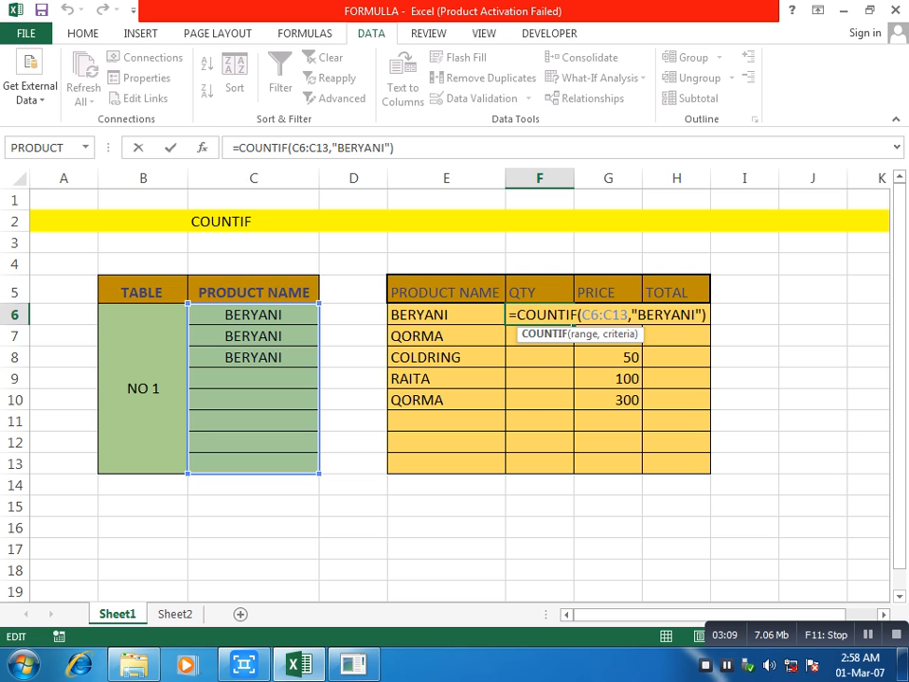
key("ctrl+Return")
key("Down")
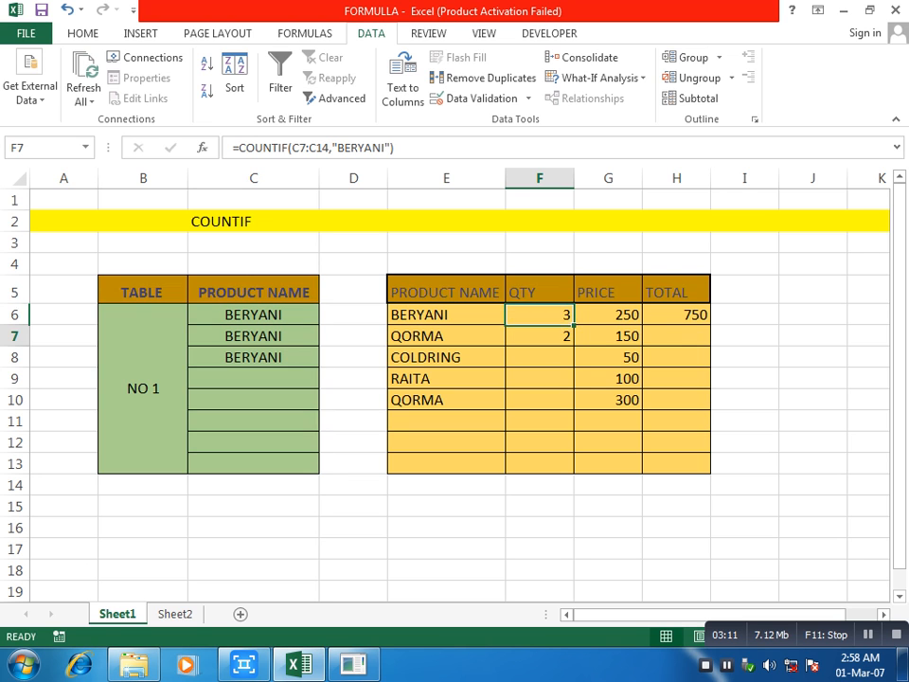
key("F2")
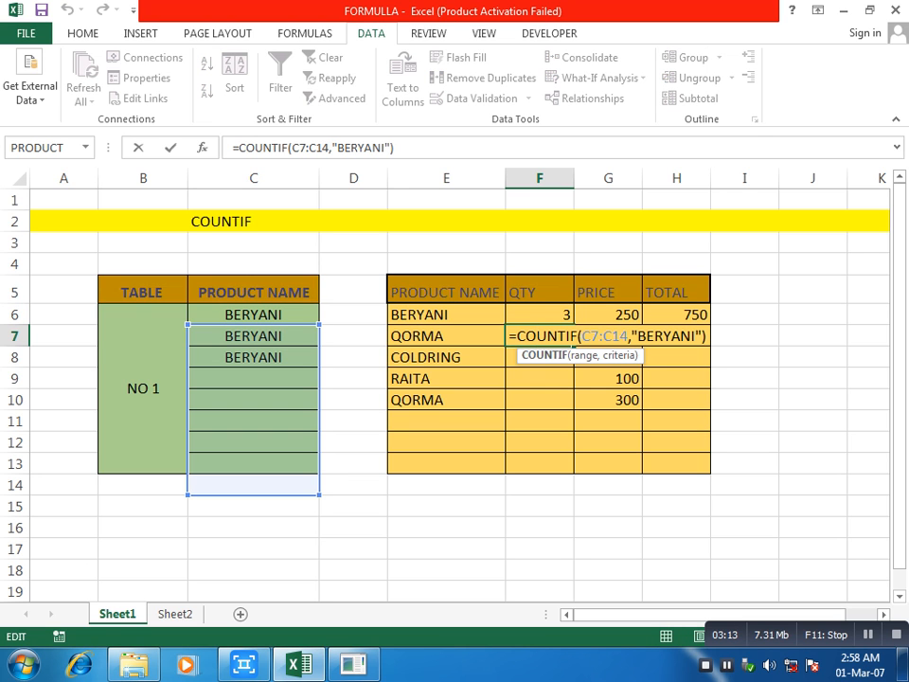
key("ctrl+Return")
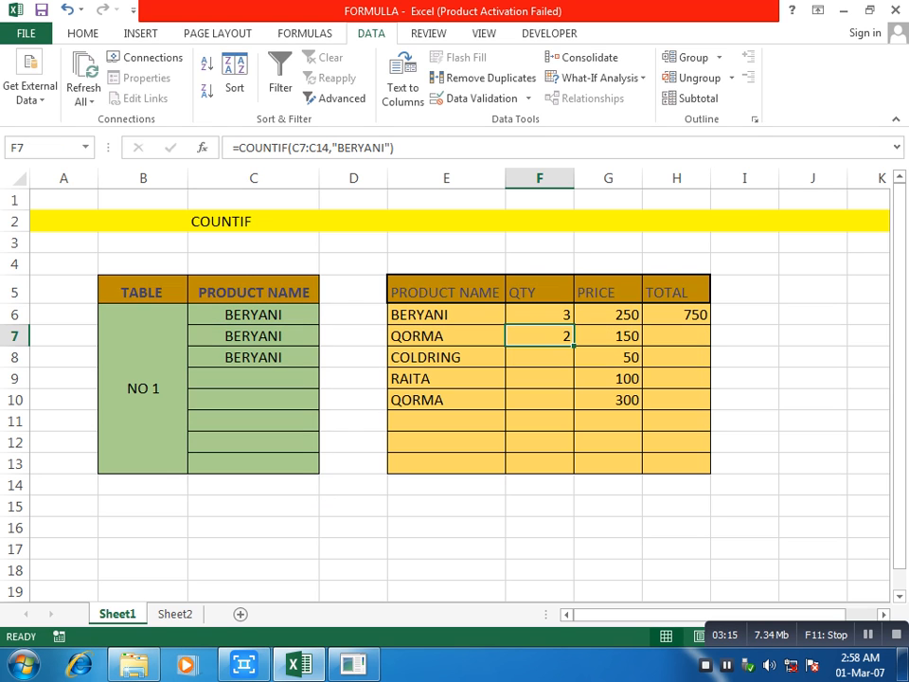
key("Delete")
Step: Make the COUNTIF range in F6 absolute as $C$6:$C$13
double_click(536, 314)
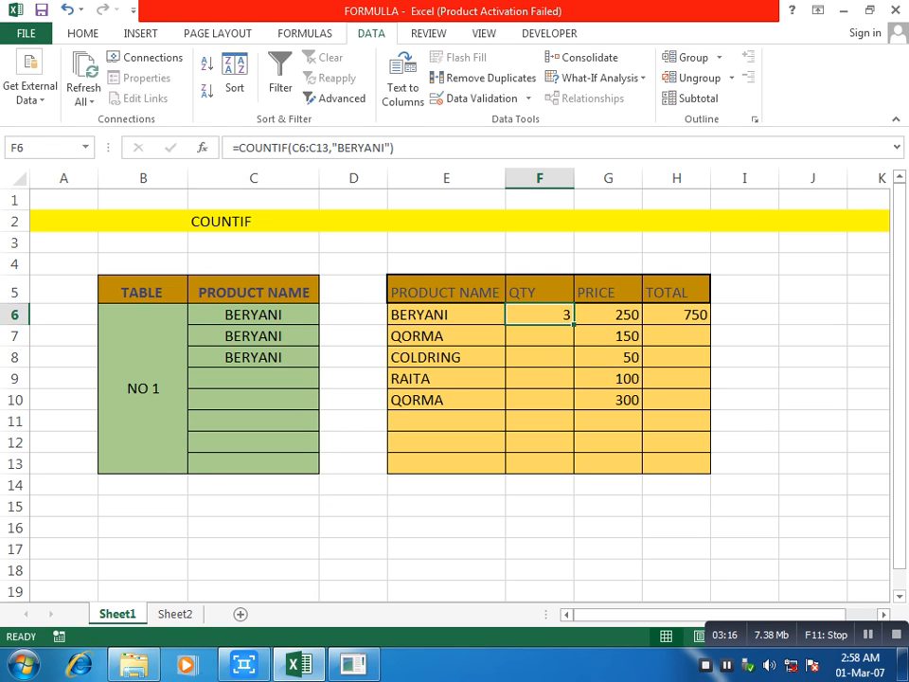
double_click(589, 314)
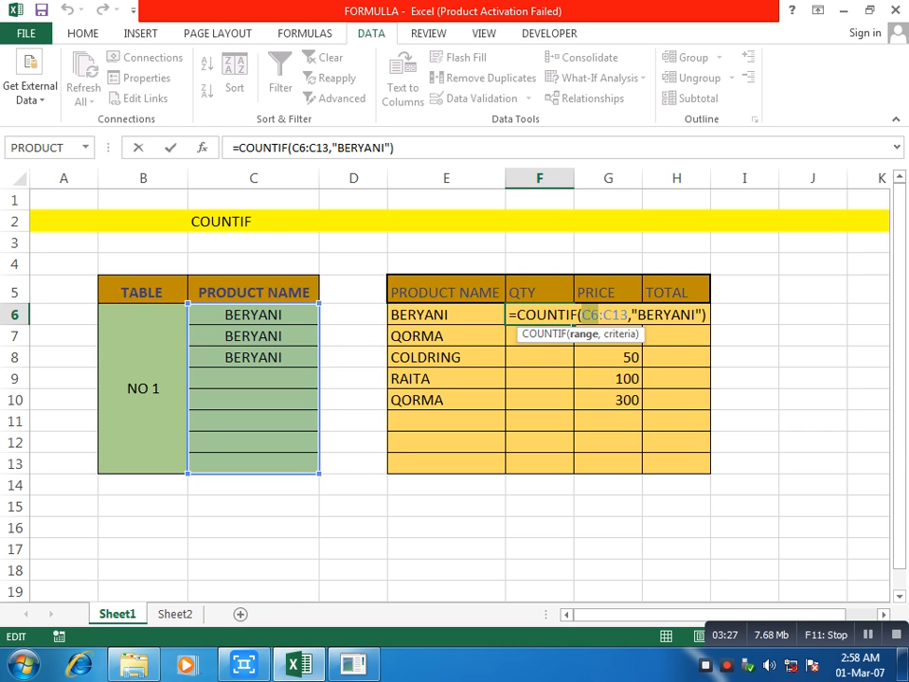
key("F4")
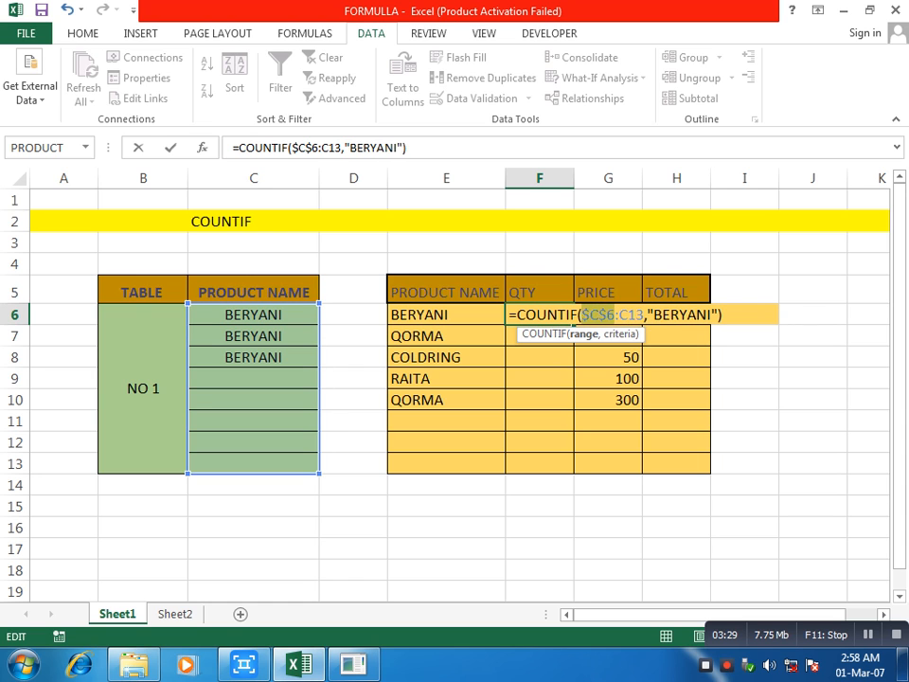
key("Right")
key("Right")
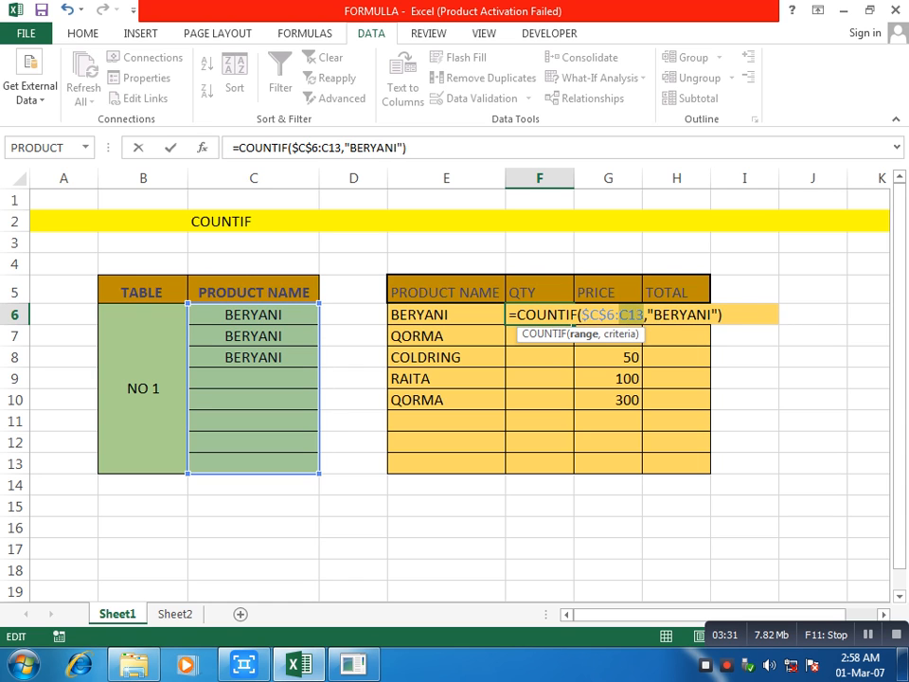
key("Return")
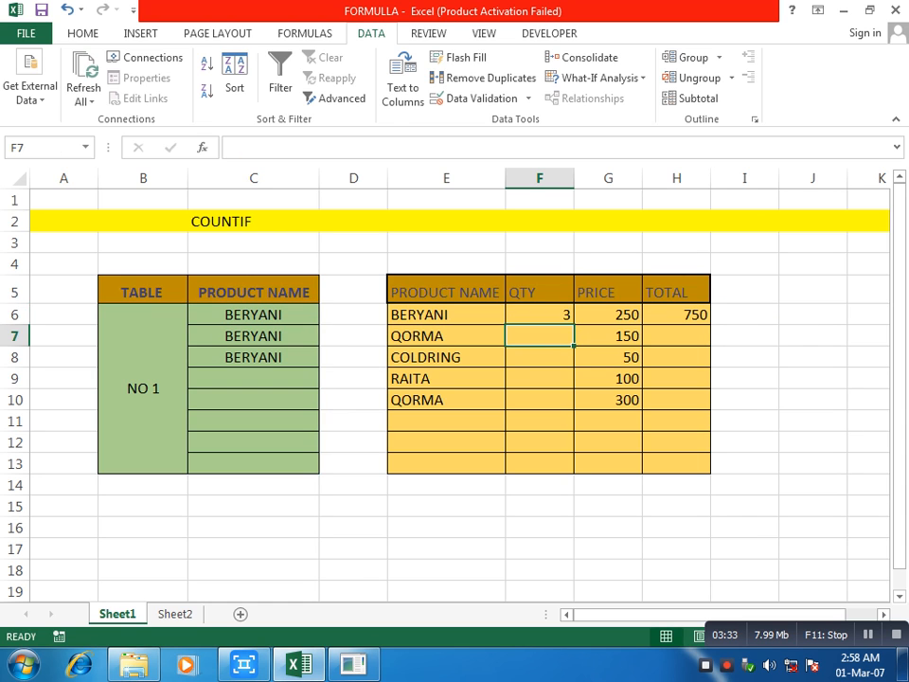
Step: Fill the fixed-range COUNTIF formula from F6 down into F7 and check its range
key("ctrl+d")
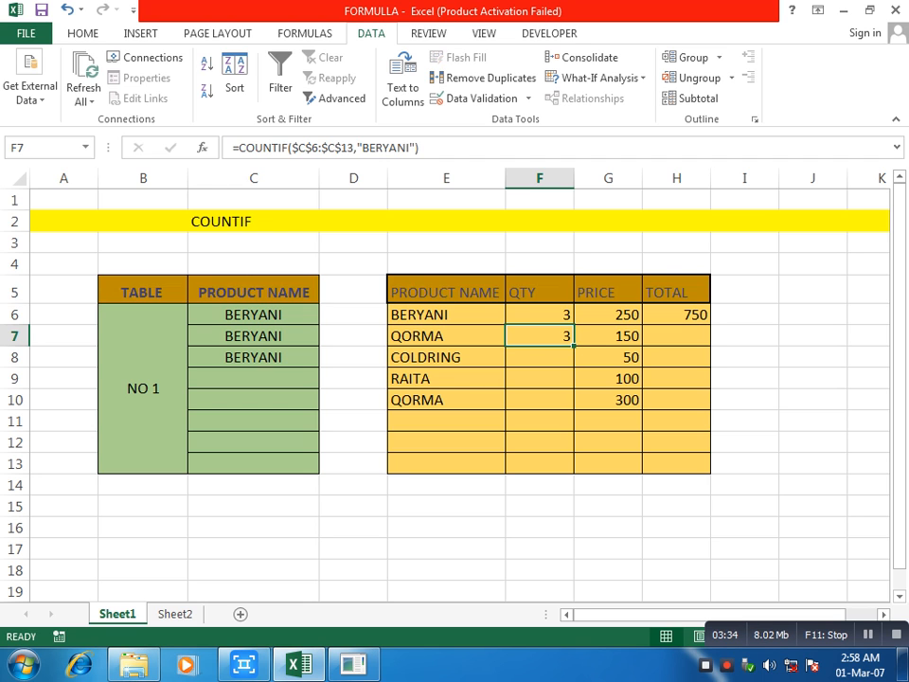
key("Down")
key("Up")
key("F2")
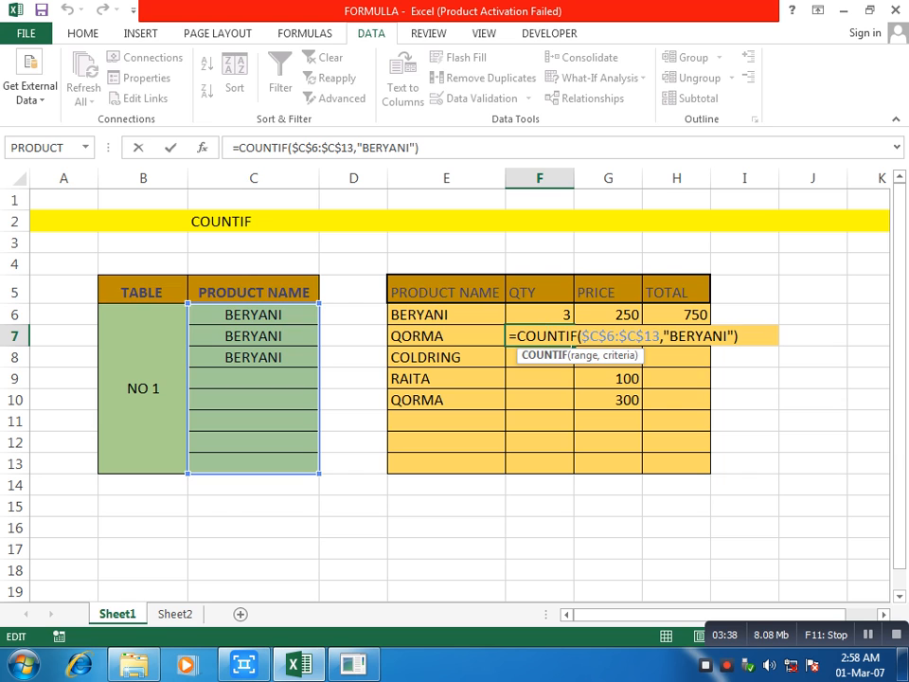
key("Escape")
Step: Replace the criterion in F7's COUNTIF formula with QORMA
double_click(435, 336)
double_click(434, 336)
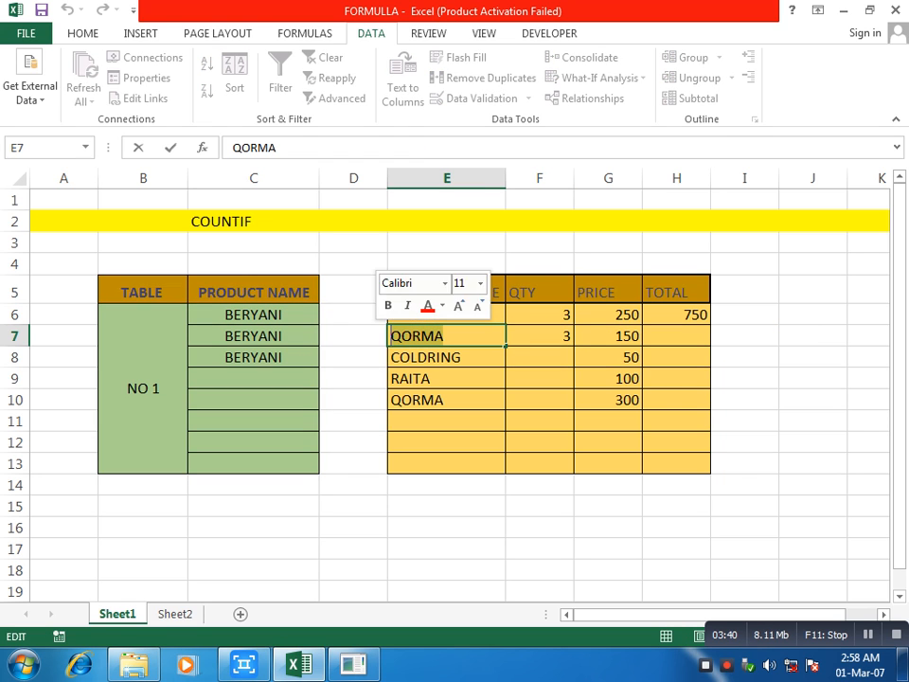
left_click(538, 336)
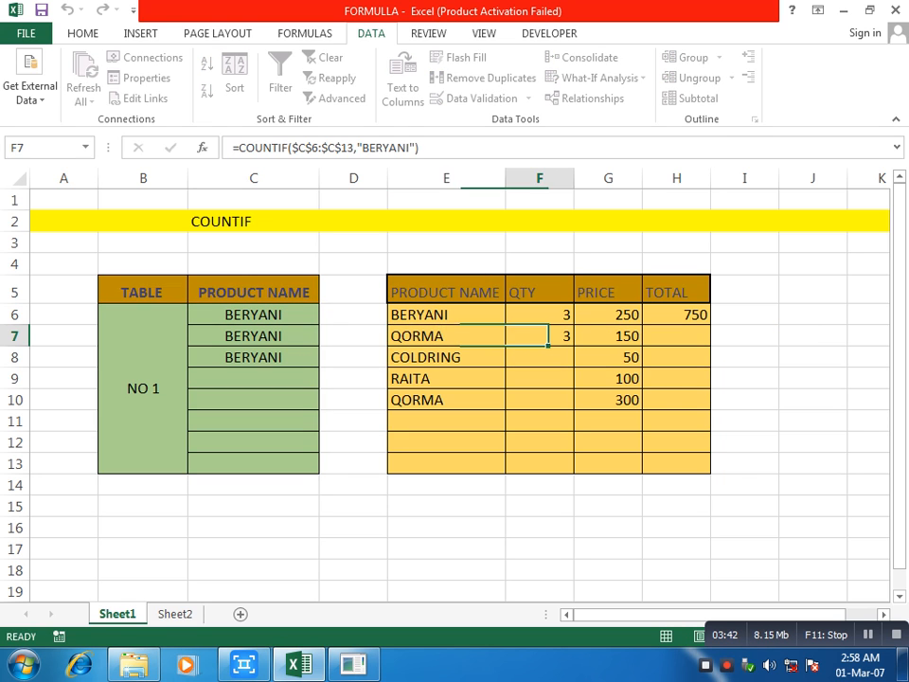
double_click(536, 336)
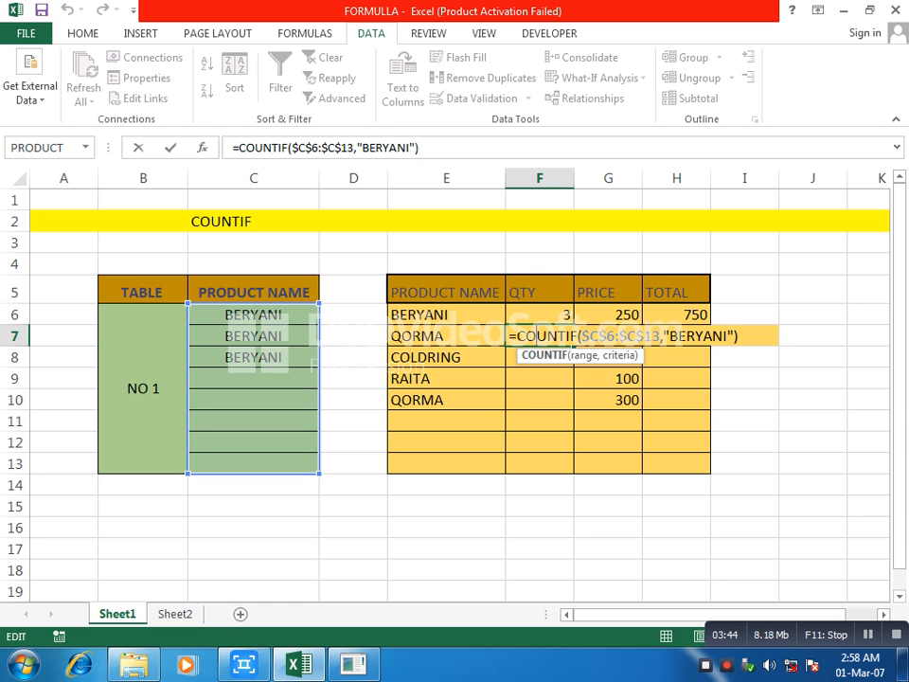
left_click_drag(727, 336, 666, 336)
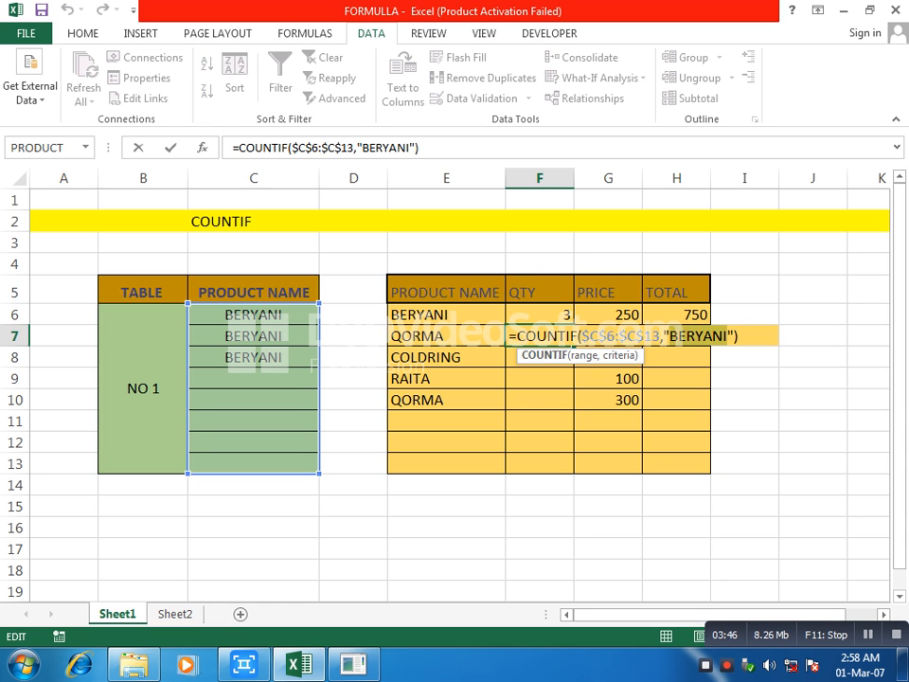
left_click(670, 336)
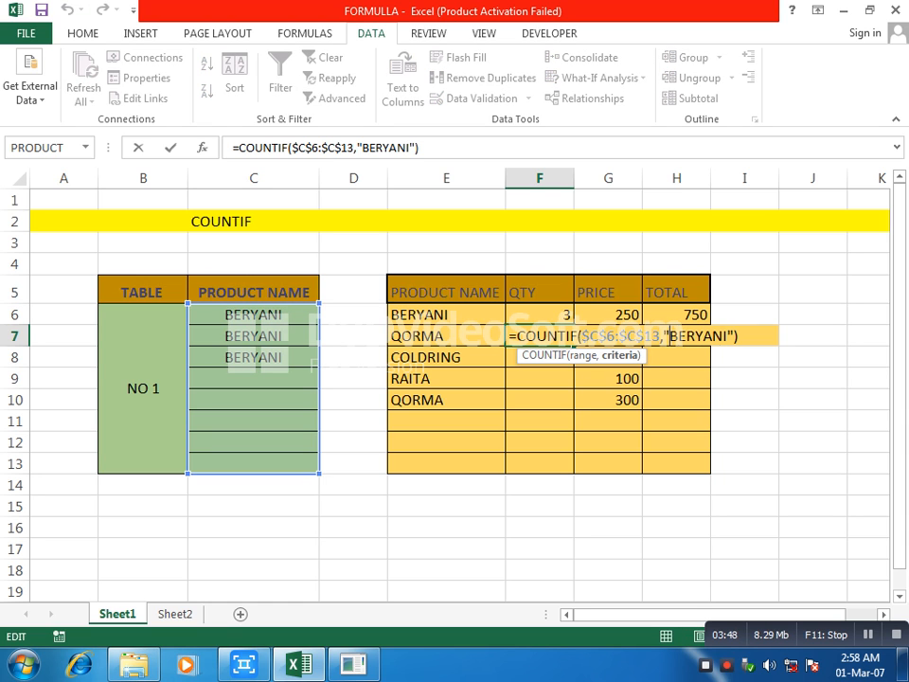
key("Delete")
key("Delete")
key("Delete")
key("Delete")
key("Delete")
key("Delete")
key("Delete")
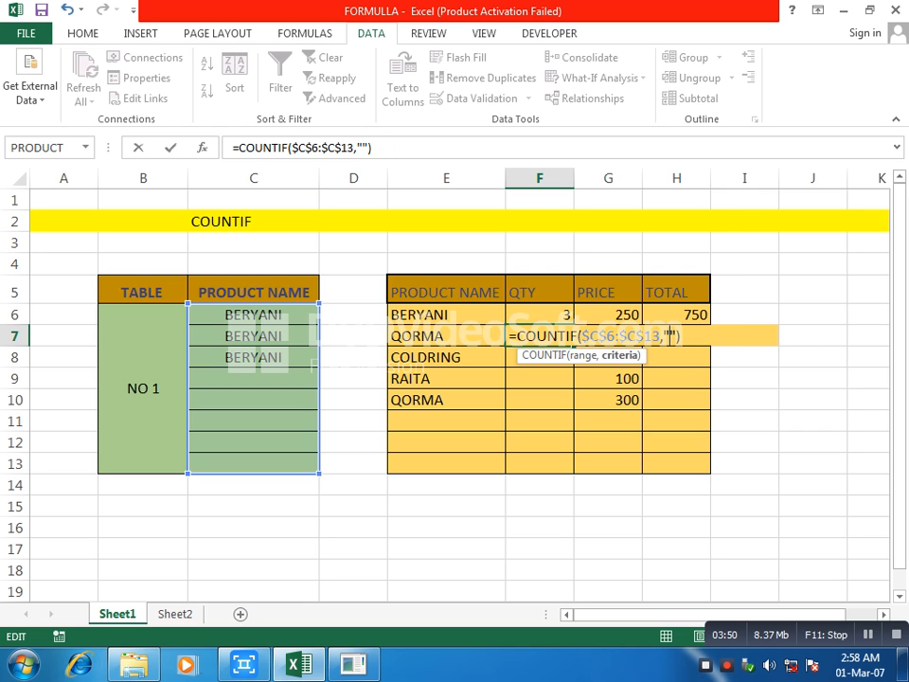
type("QORMA")
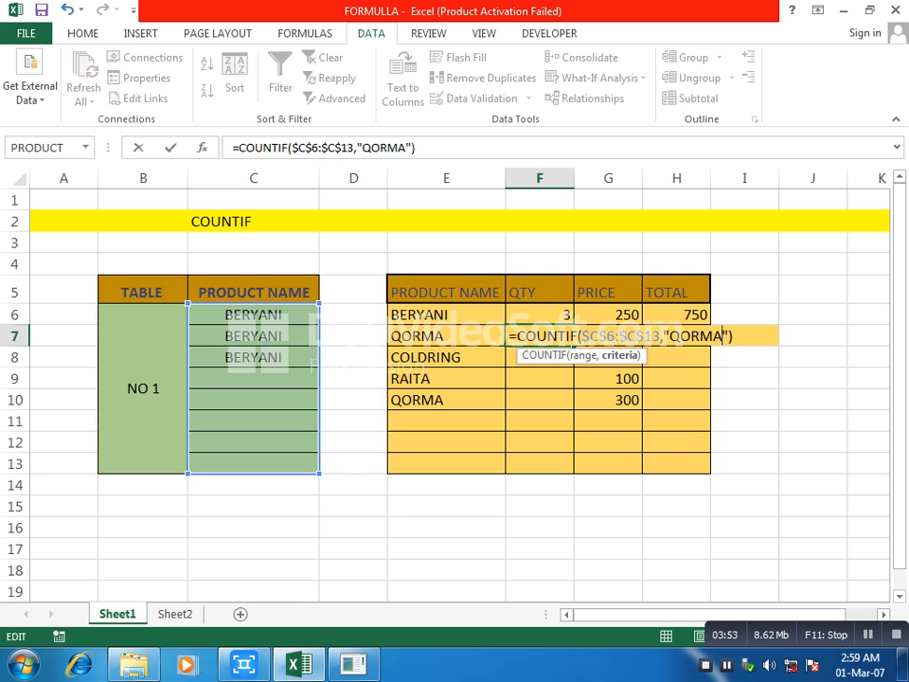
key("Return")
left_click(540, 336)
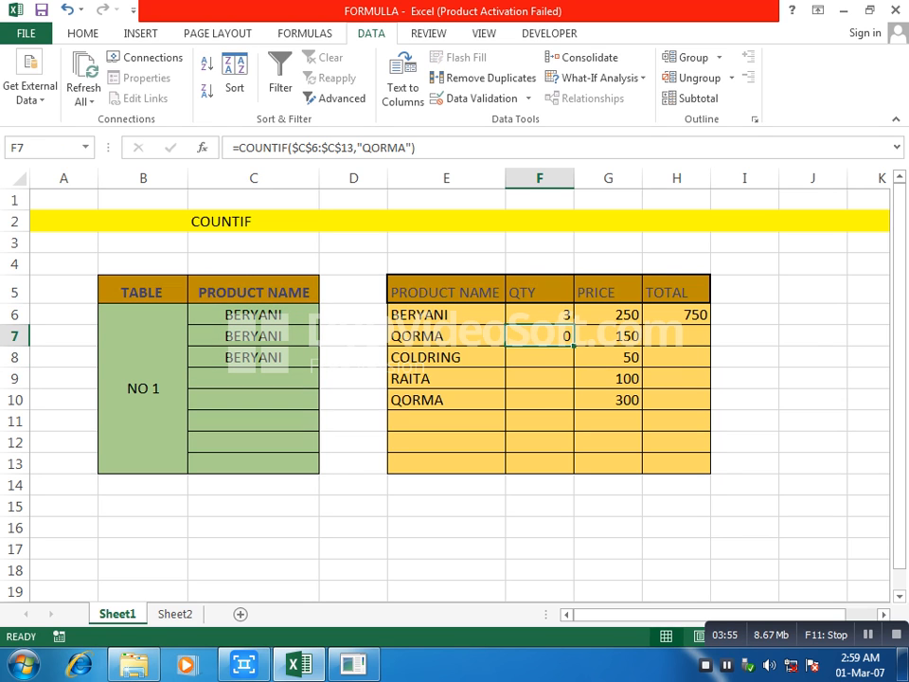
Step: Change the product in C7 to QORMA using its dropdown list
left_click(254, 336)
left_click(327, 337)
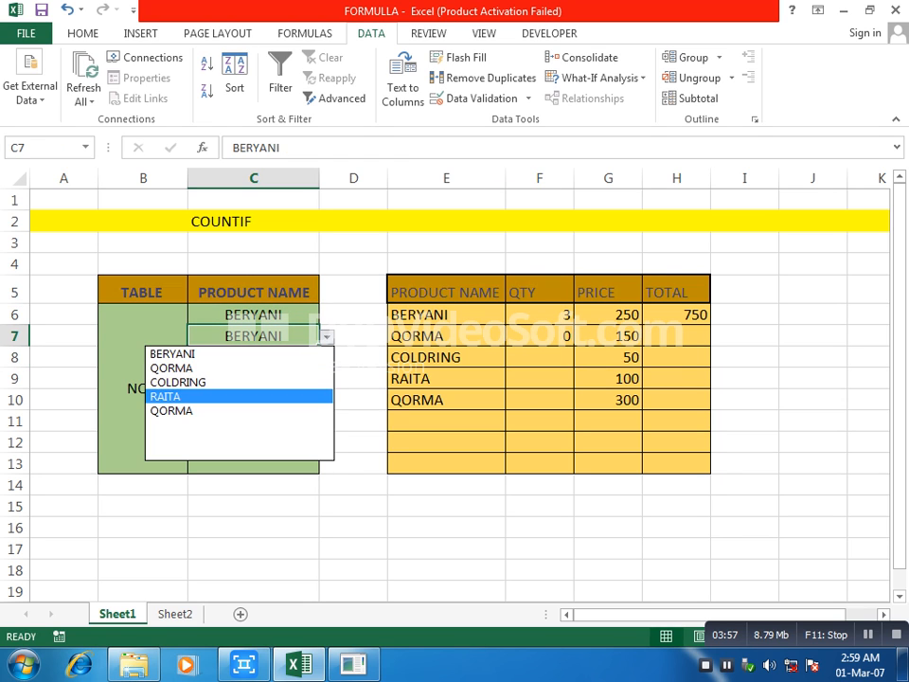
key("Return")
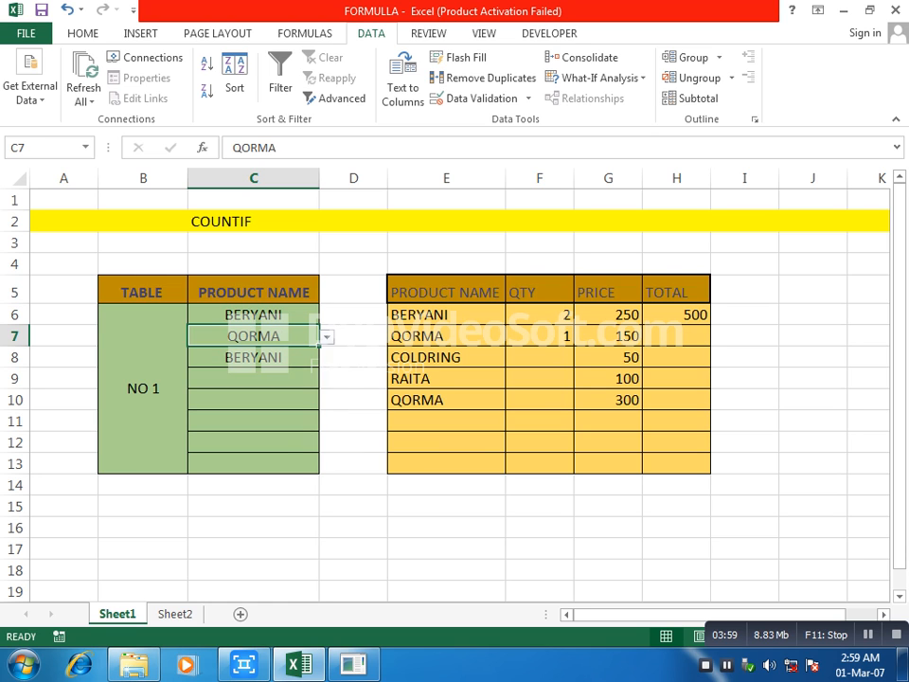
Step: Choose QORMA from the dropdown list in the empty cell C9
left_click(253, 399)
left_click(353, 400)
left_click(254, 379)
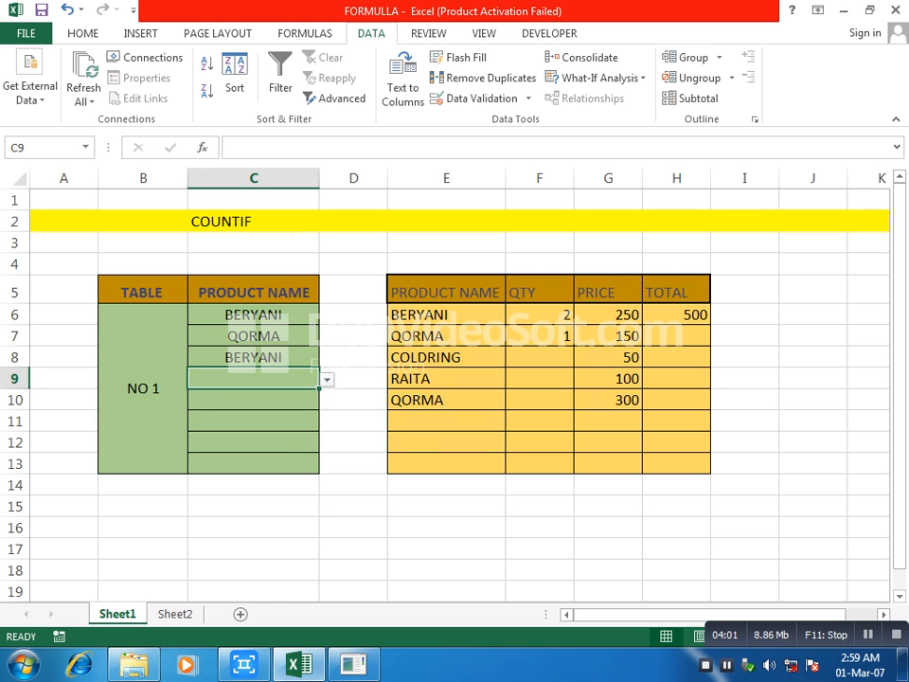
left_click(326, 379)
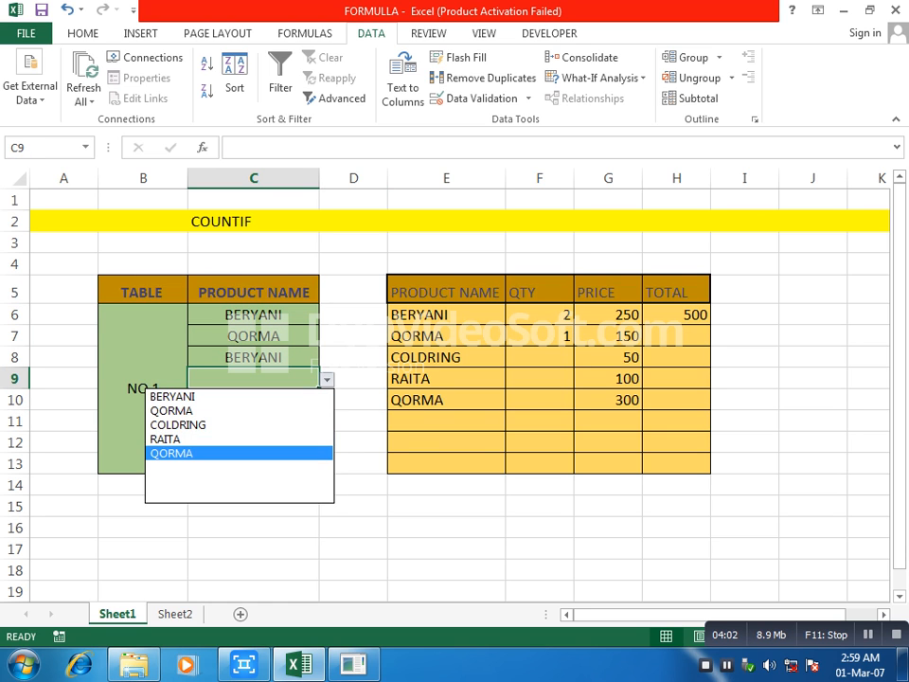
left_click(236, 454)
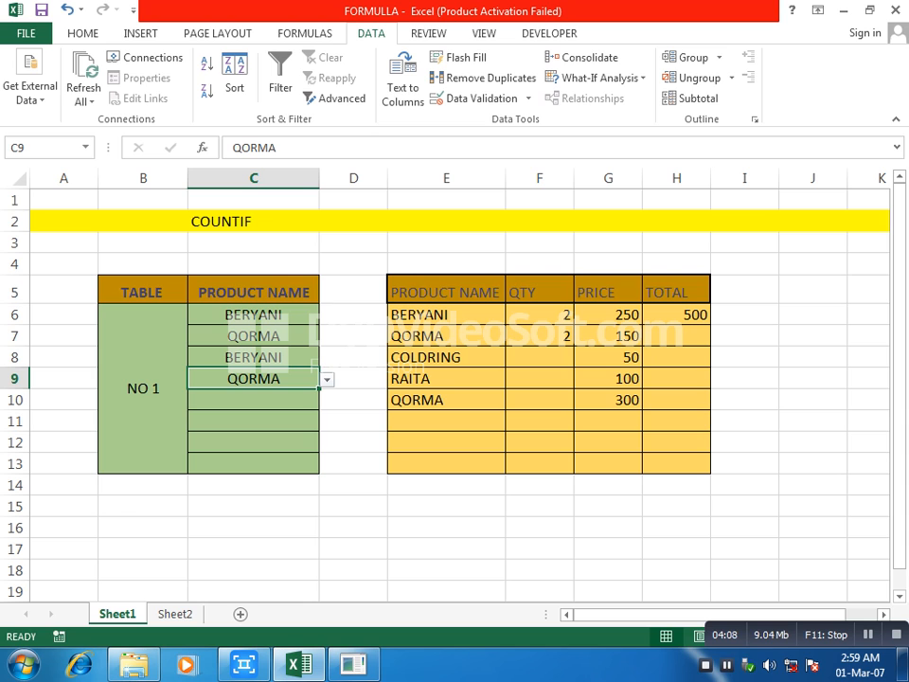
Step: Enter the formula =COUNTIF($C$6:$C$13,"QORMA") in the QTY cells F8, F9 and F10
left_click(540, 358)
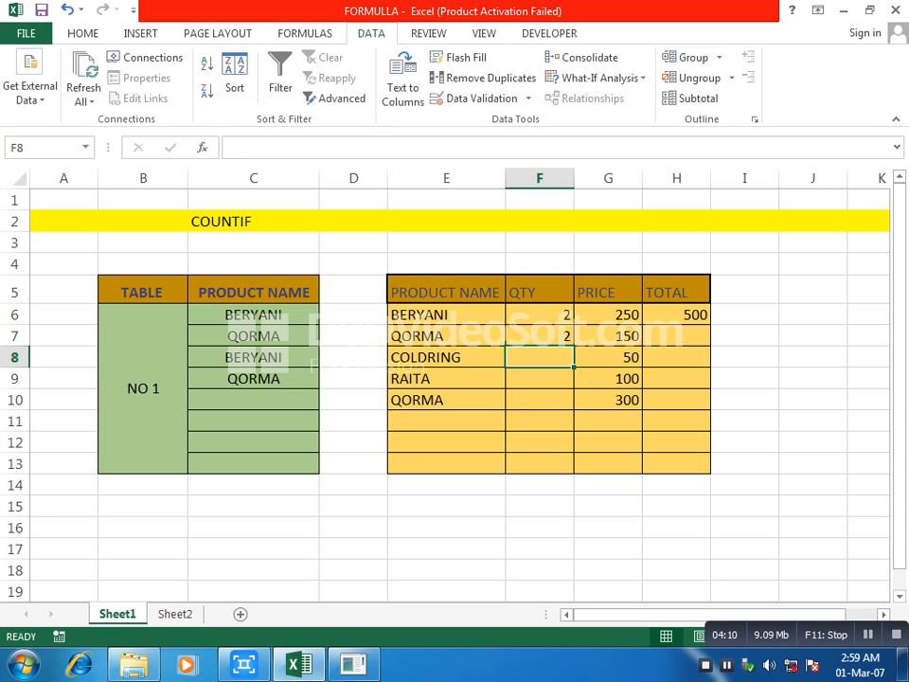
type("=COUNTIF($C$6:$C$13,\"QORMA\")")
key("Down")
type("=COUNTIF($C$6:$C$13,\"QORMA\")")
key("Down")
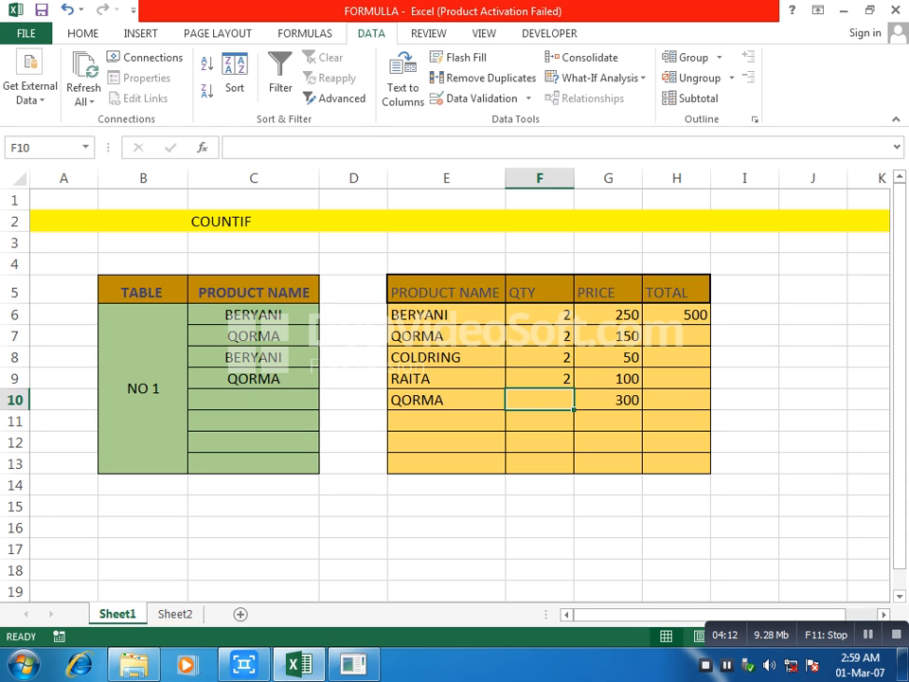
key("ctrl+v")
key("Up")
key("shift+Up")
Step: Replace the criterion in F8's COUNTIF formula with COLDRING, matching the product name in E8
double_click(428, 357)
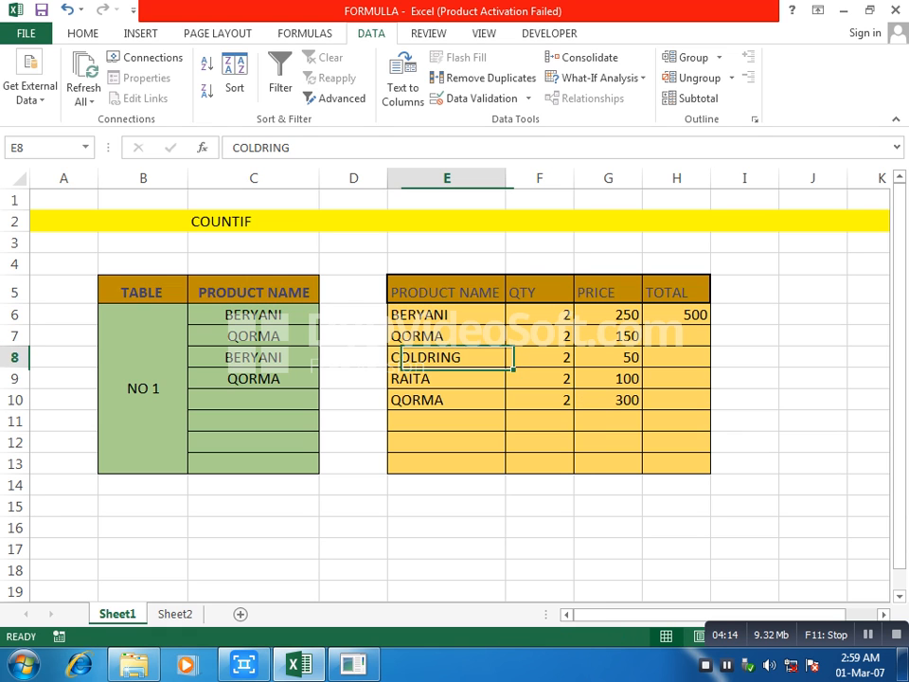
double_click(428, 358)
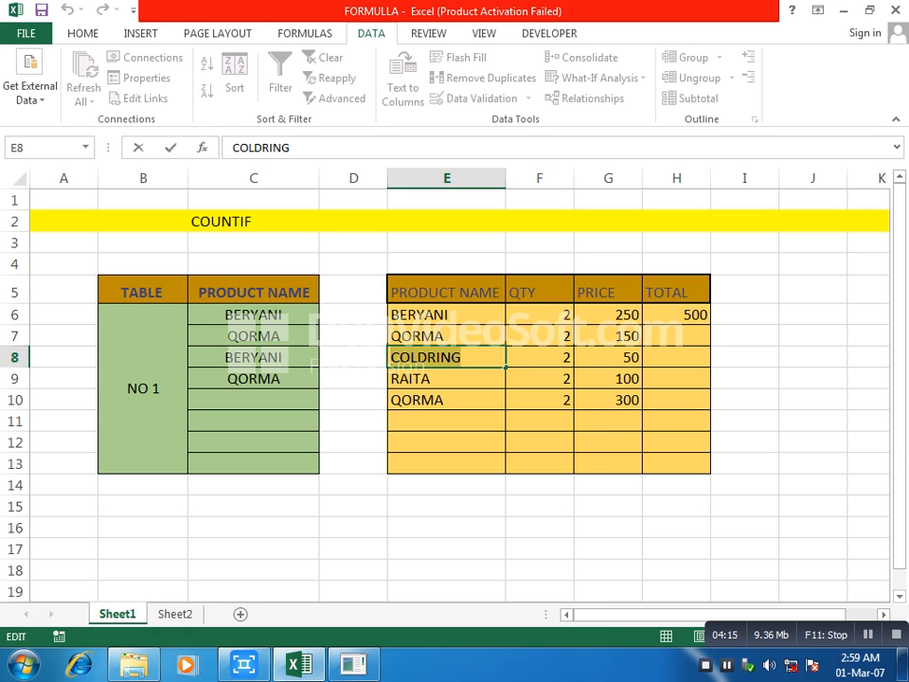
left_click(548, 357)
double_click(547, 357)
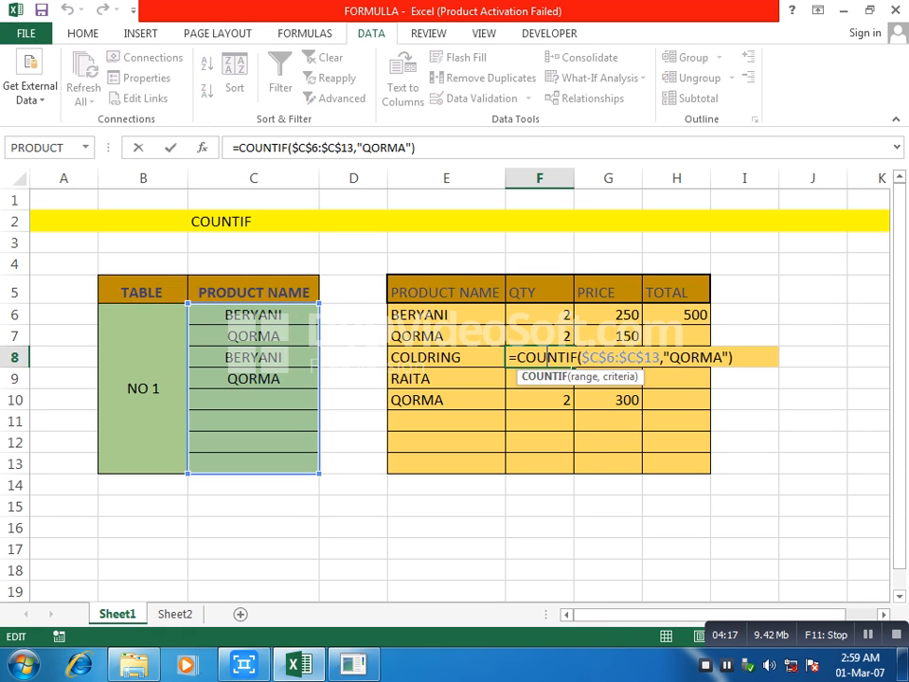
left_click(711, 357)
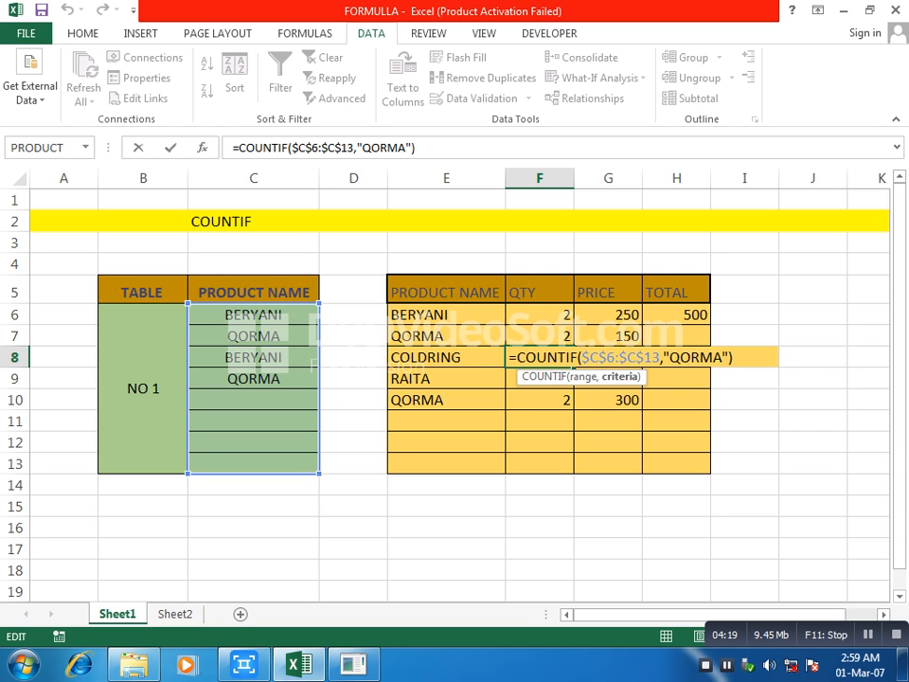
key("BackSpace")
key("BackSpace")
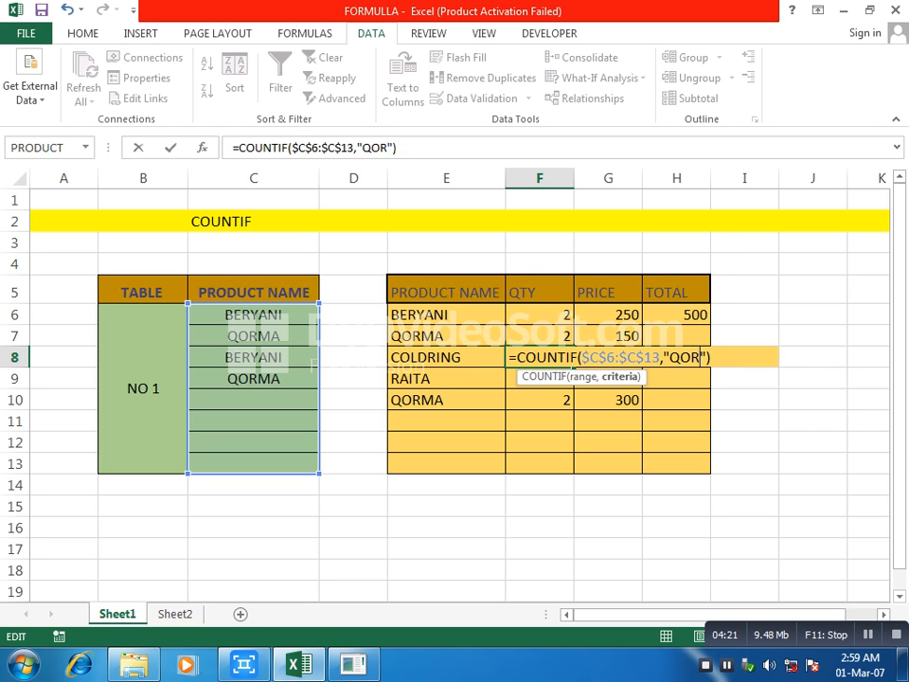
key("BackSpace")
key("BackSpace")
key("BackSpace")
type("COLDRING")
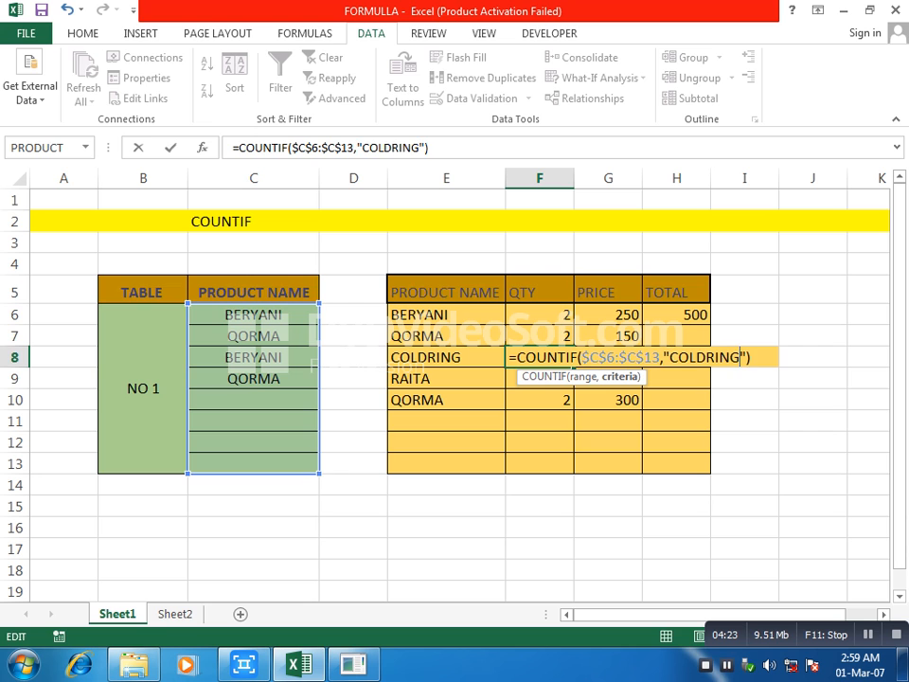
key("Return")
Step: Copy the product name RAITA from E9 and paste it as the criterion in F9's COUNTIF formula
key("F2")
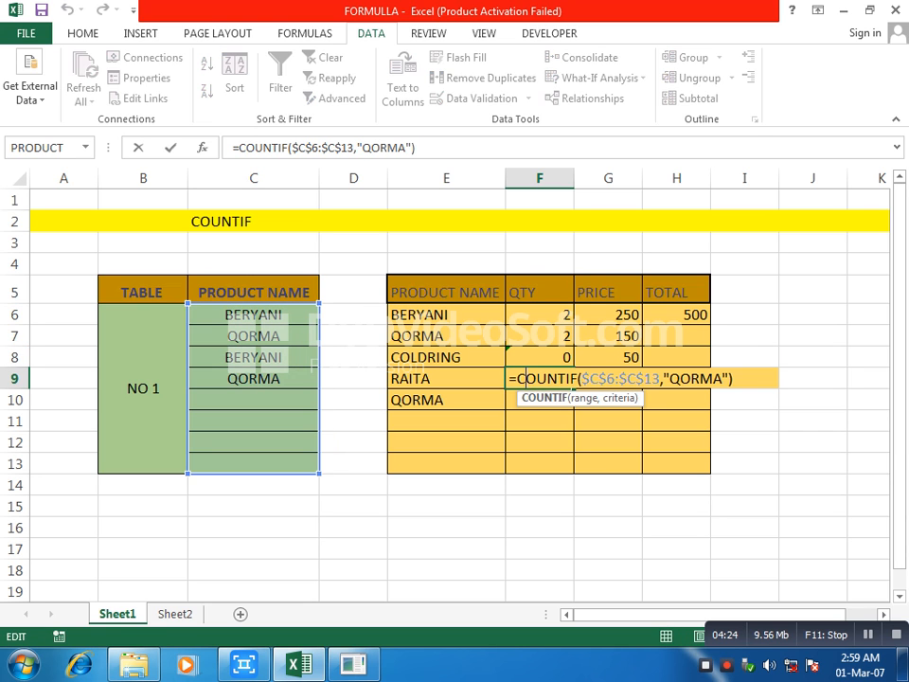
key("Escape")
key("Left")
key("F2")
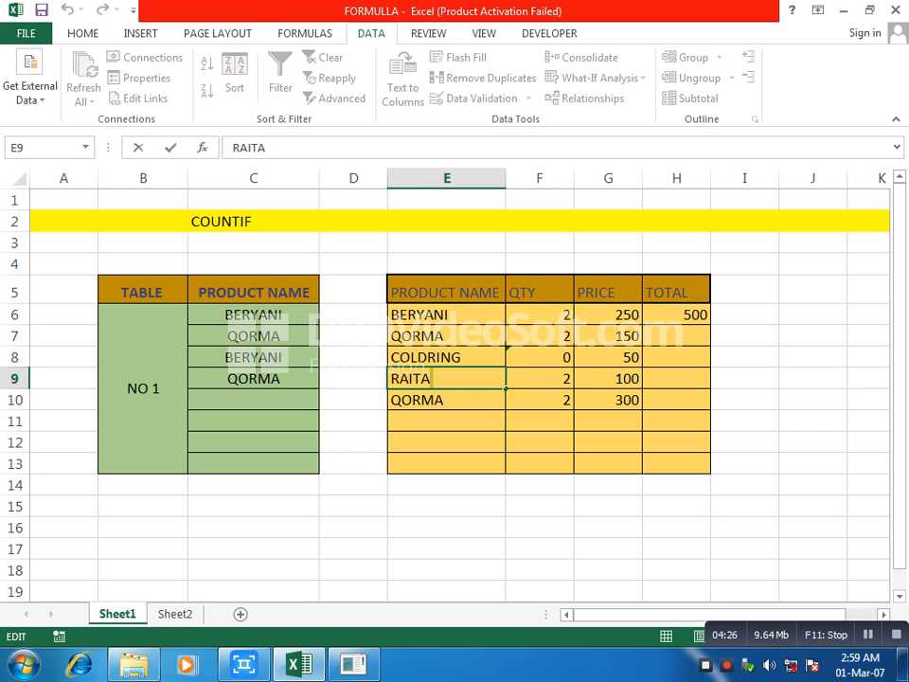
double_click(410, 378)
key("ctrl+c")
left_click(559, 378)
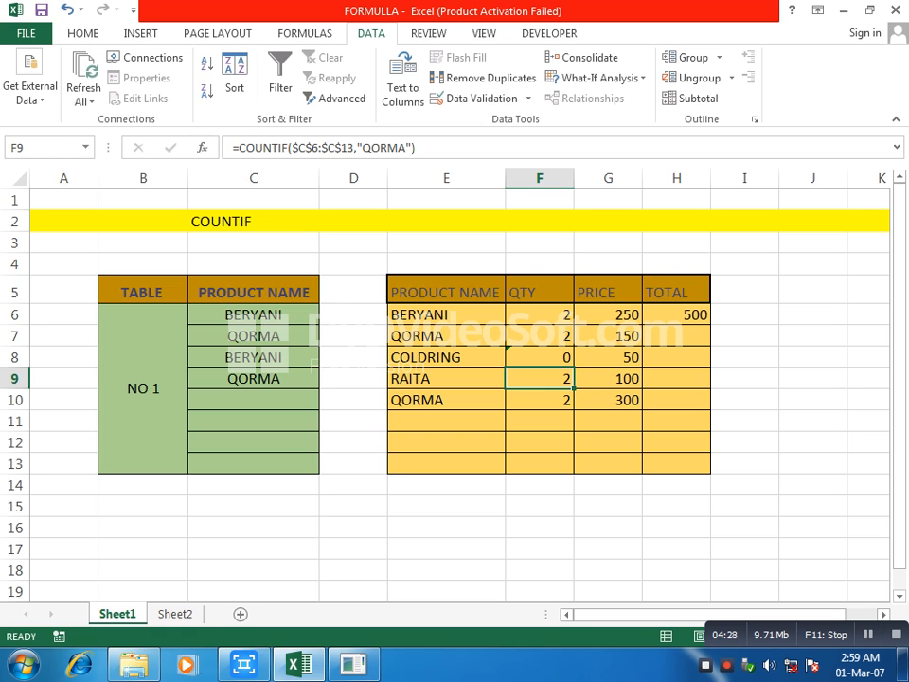
double_click(559, 378)
left_click_drag(723, 379, 679, 379)
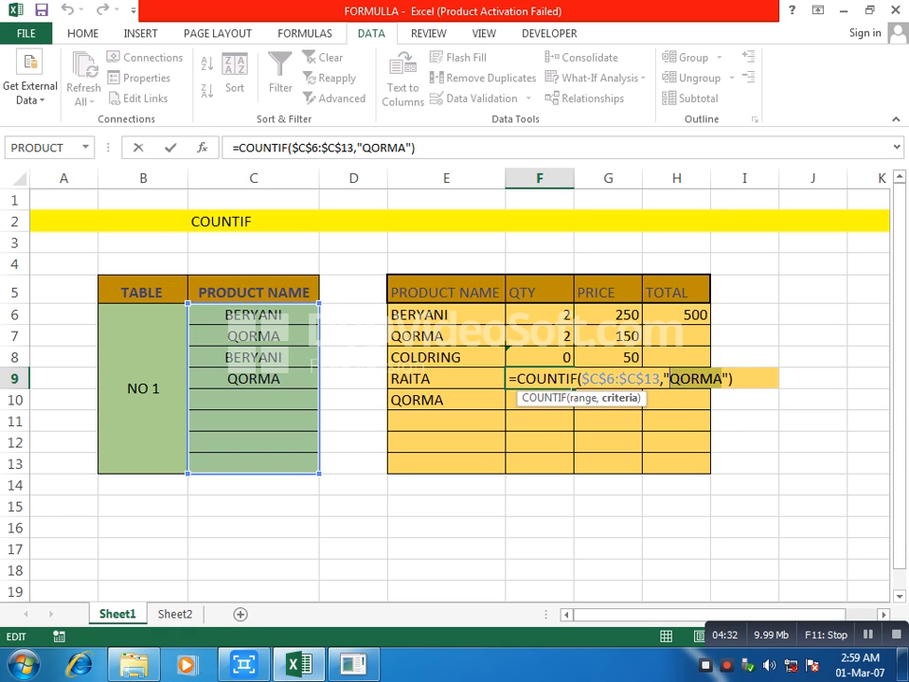
key("ctrl+v")
key("Return")
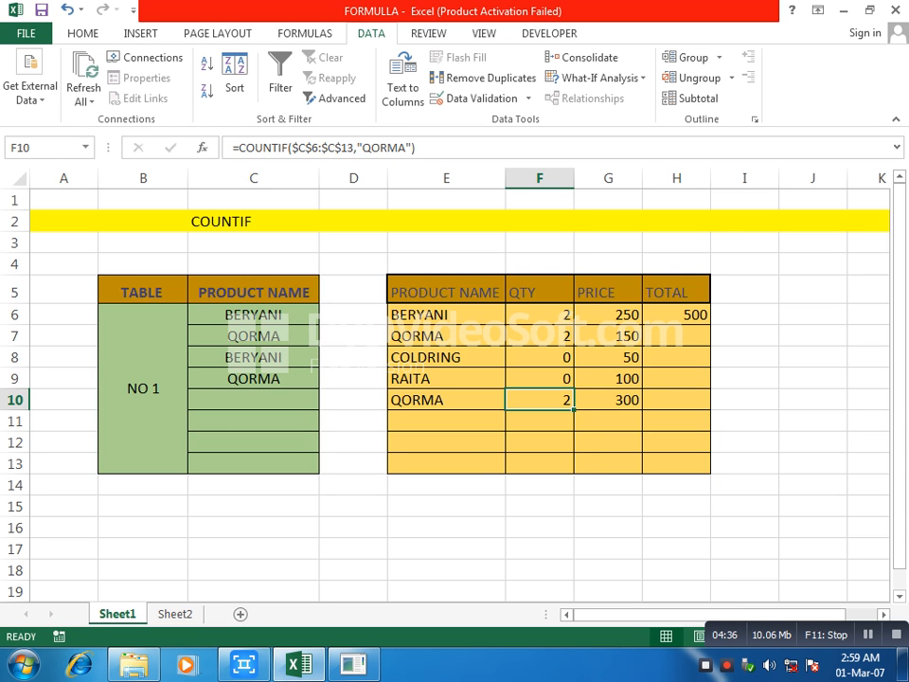
Step: Copy the product name QORMA from E10 and paste it as the criterion in F10's COUNTIF formula
double_click(422, 399)
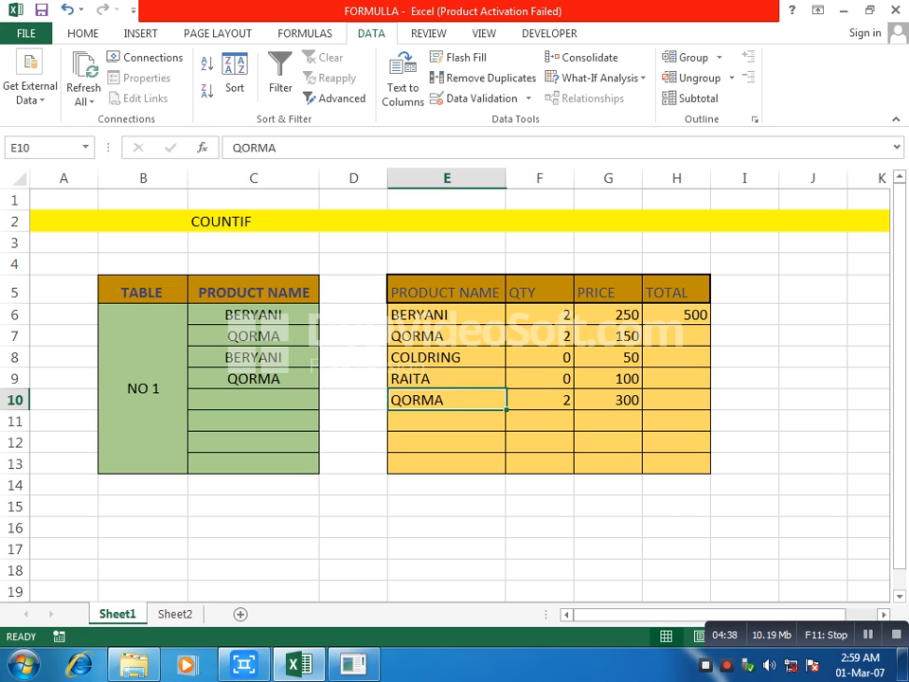
double_click(421, 399)
key("ctrl+c")
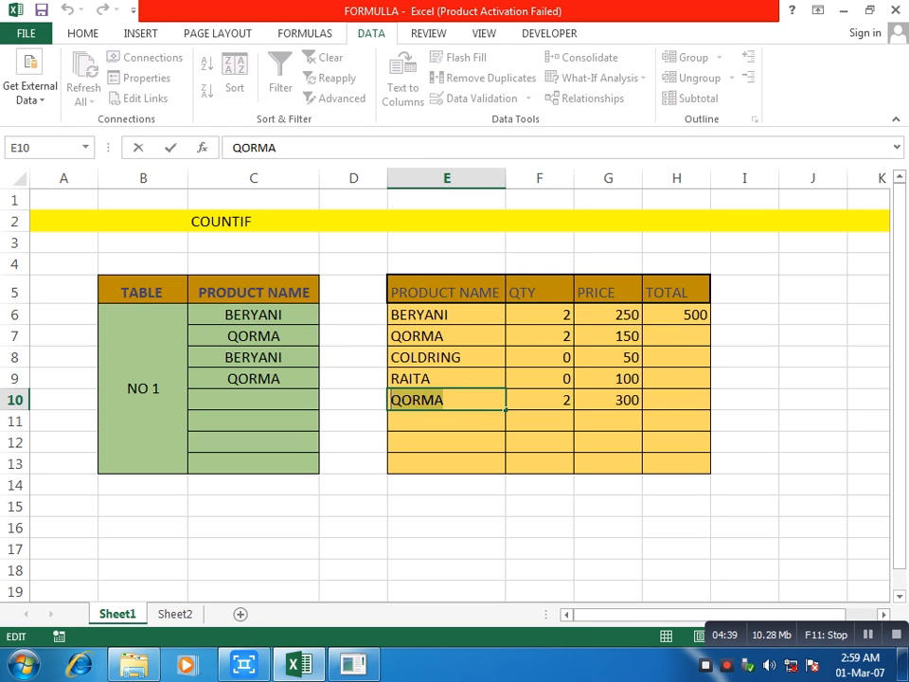
double_click(544, 400)
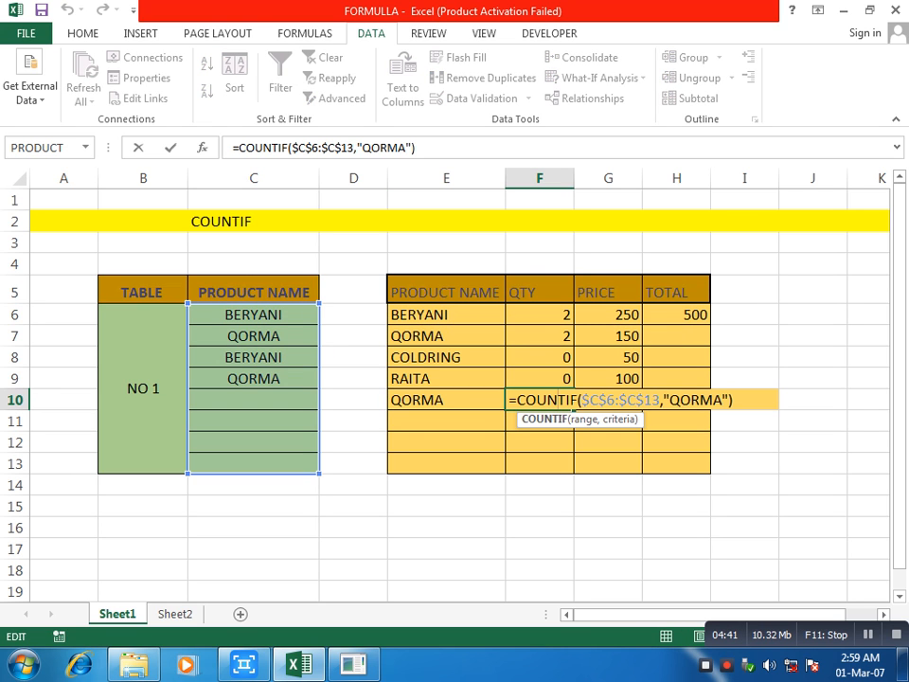
double_click(668, 400)
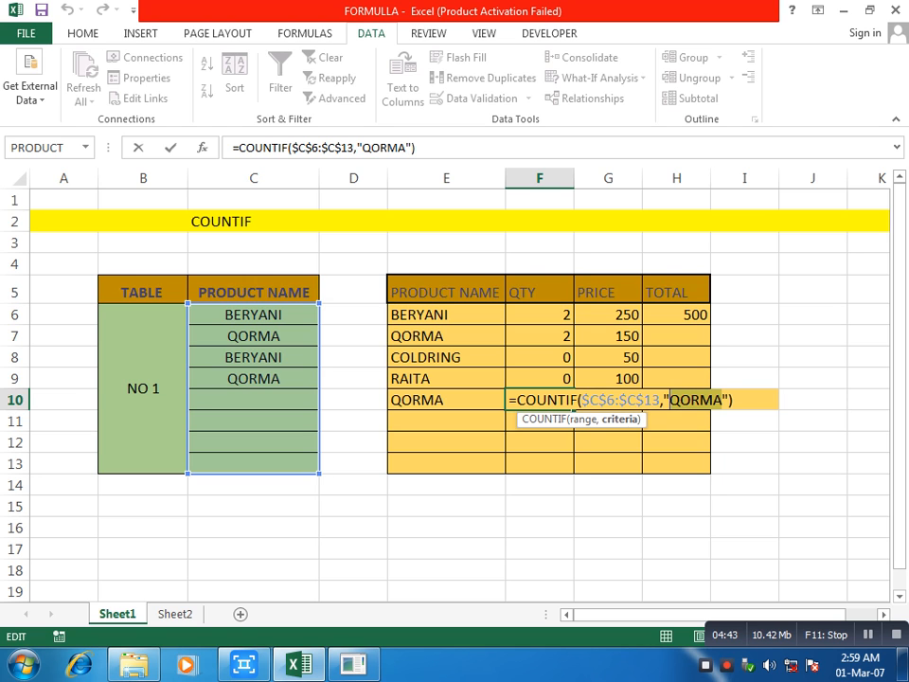
key("ctrl+v")
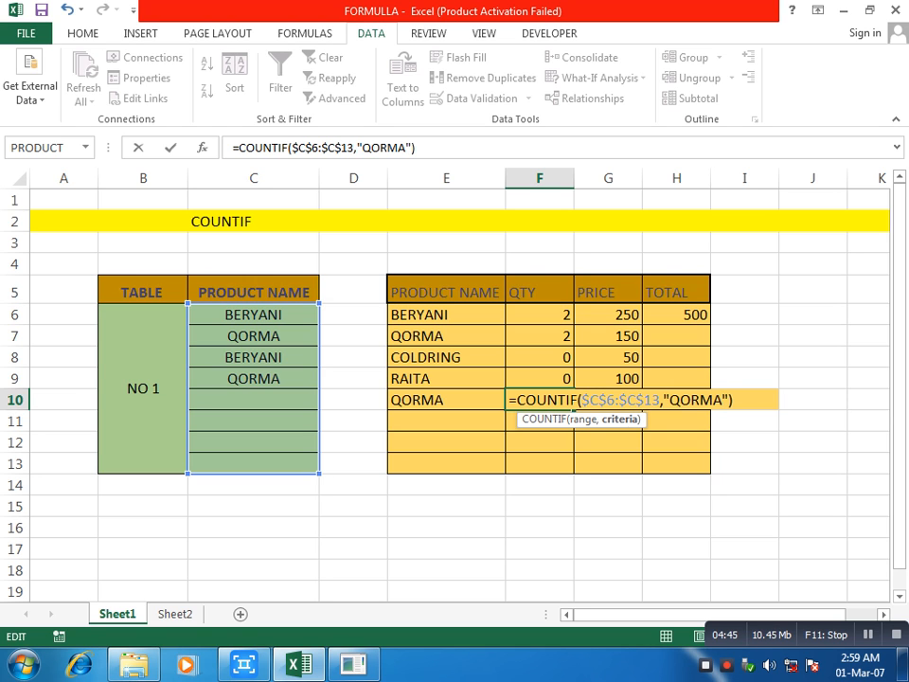
key("Return")
Step: Clear all product selections from the order cells C6:C13
left_click(253, 399)
left_click(253, 315)
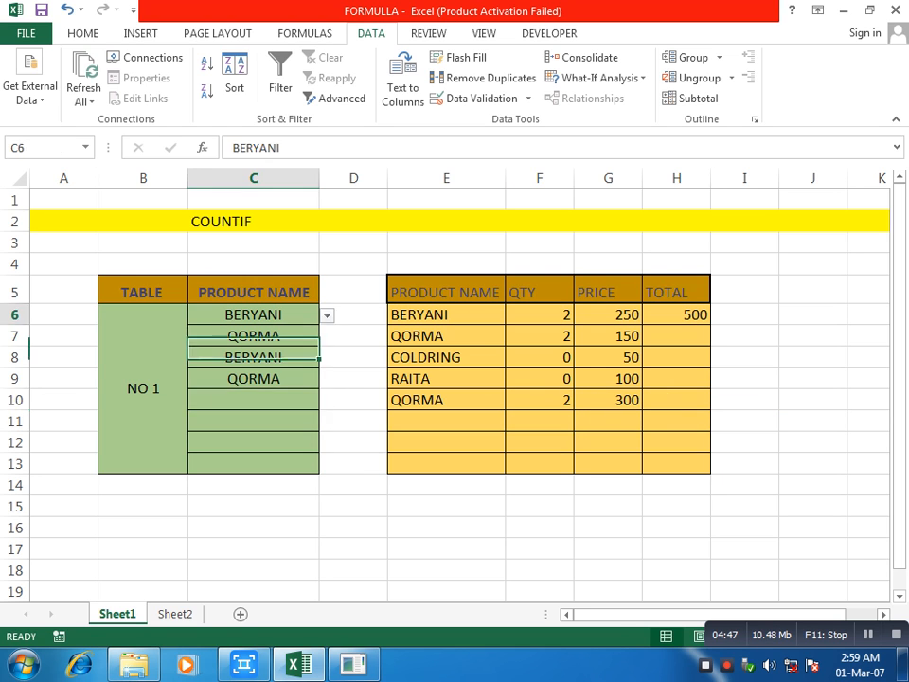
left_click_drag(252, 314, 252, 464)
key("Delete")
left_click(252, 420)
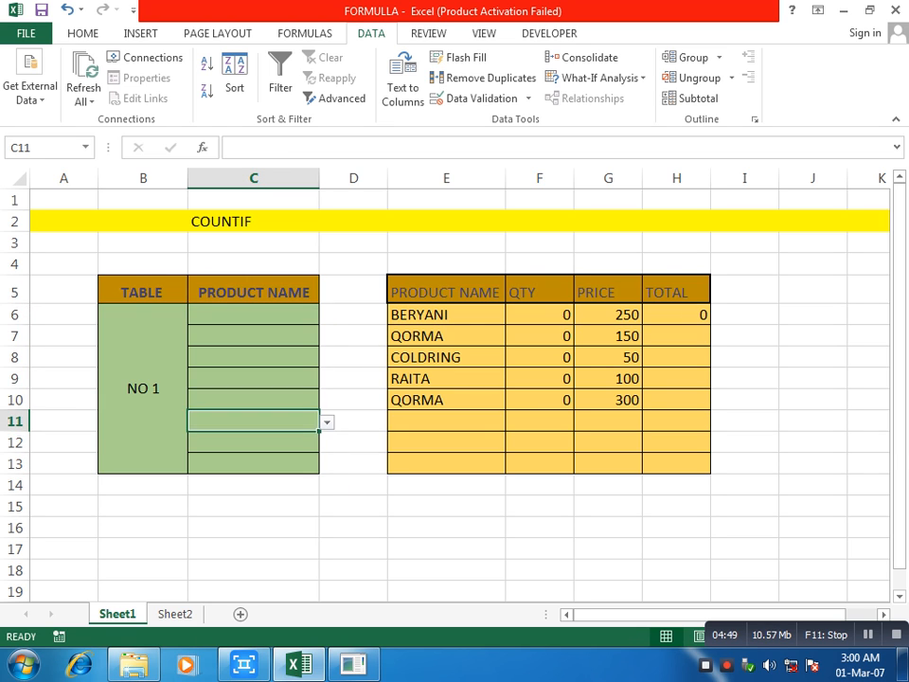
Step: Choose COLDRING in C6 and QORMA in C7 from the product dropdown lists
left_click(253, 315)
left_click(327, 316)
left_click(235, 360)
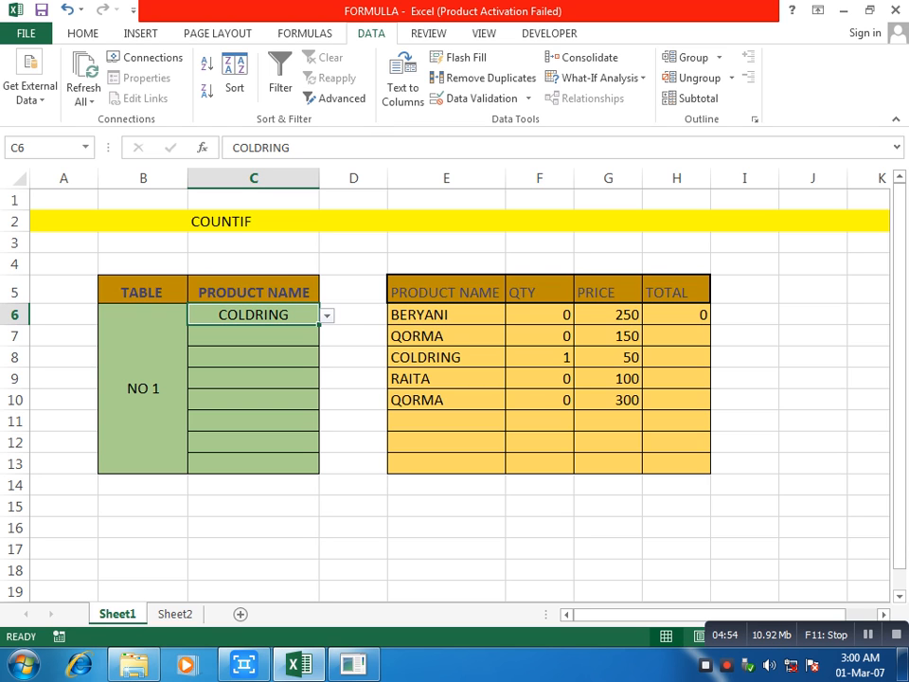
left_click(252, 336)
left_click(326, 337)
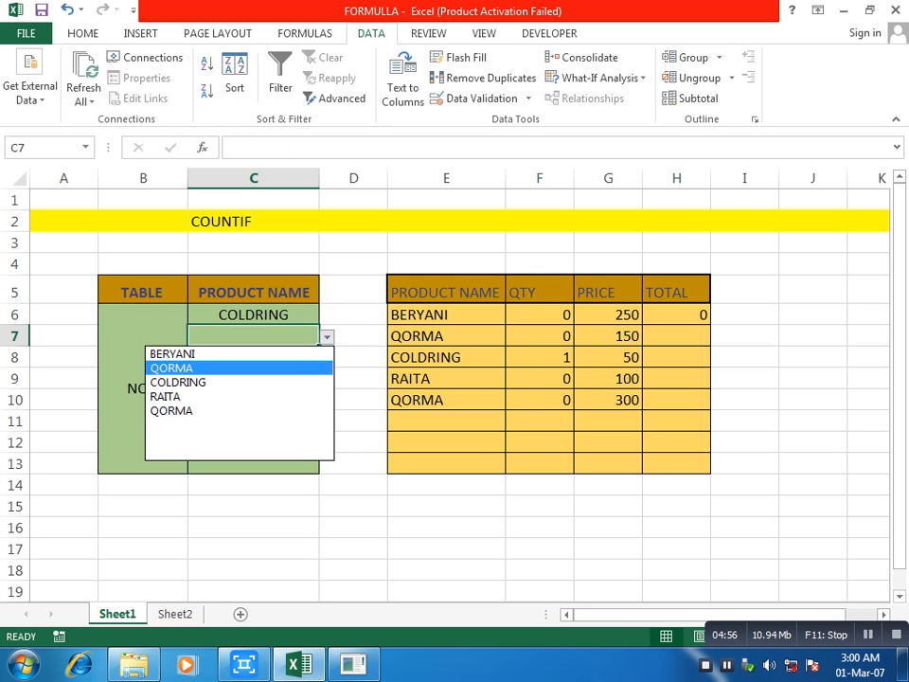
left_click(232, 368)
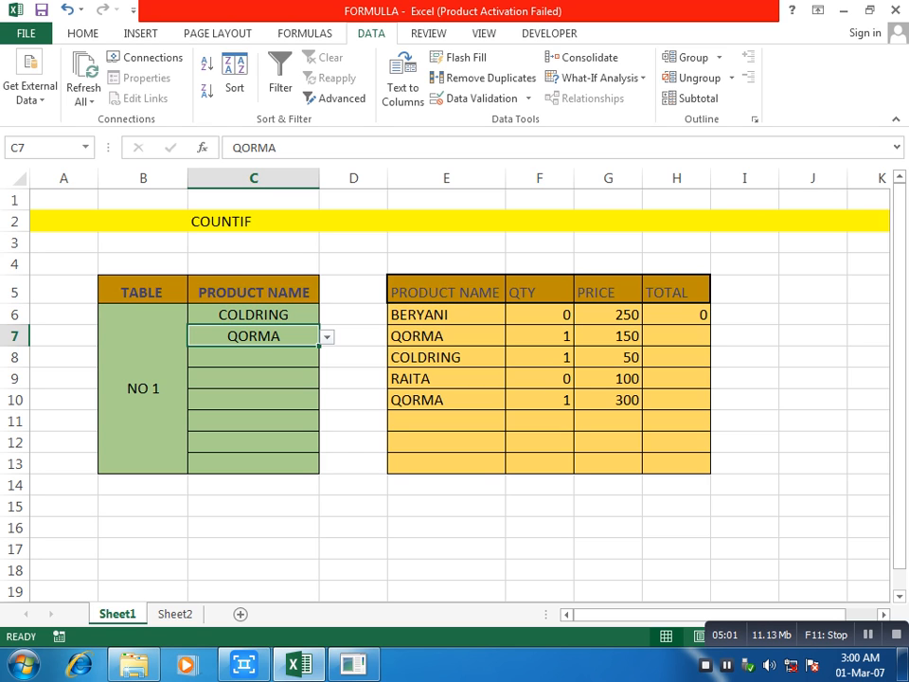
Step: Choose BERYANI in C8 and C9 and RAITA in C10 from the product dropdown lists
left_click(275, 357)
left_click(327, 359)
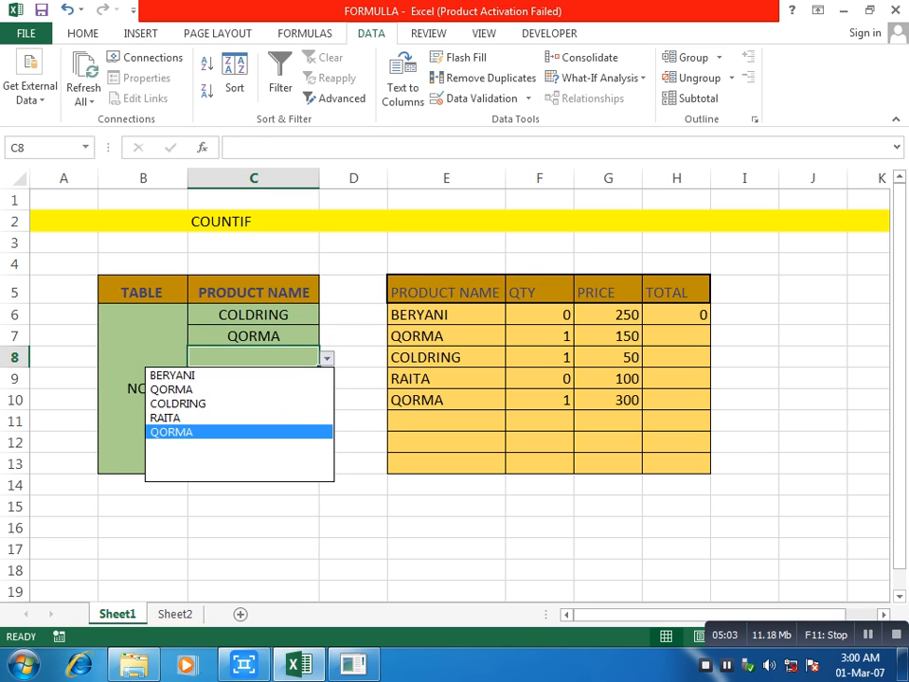
left_click(232, 374)
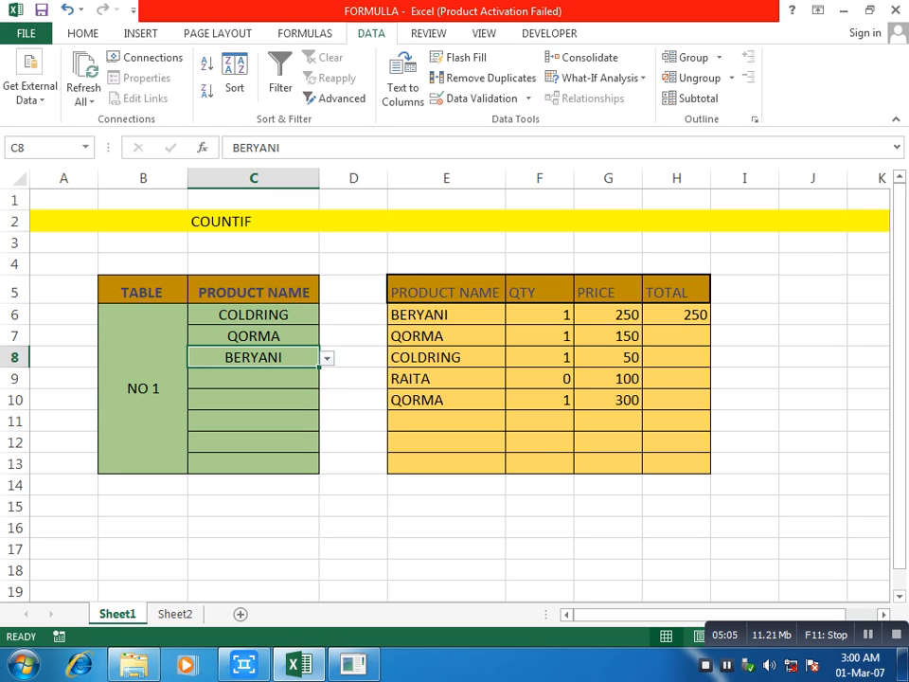
left_click(270, 379)
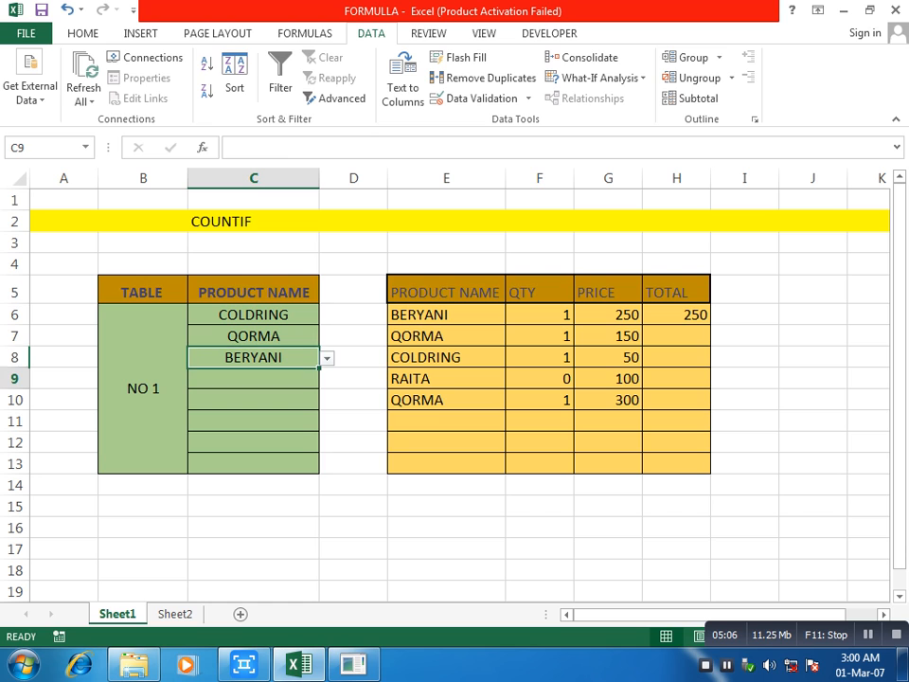
left_click(327, 380)
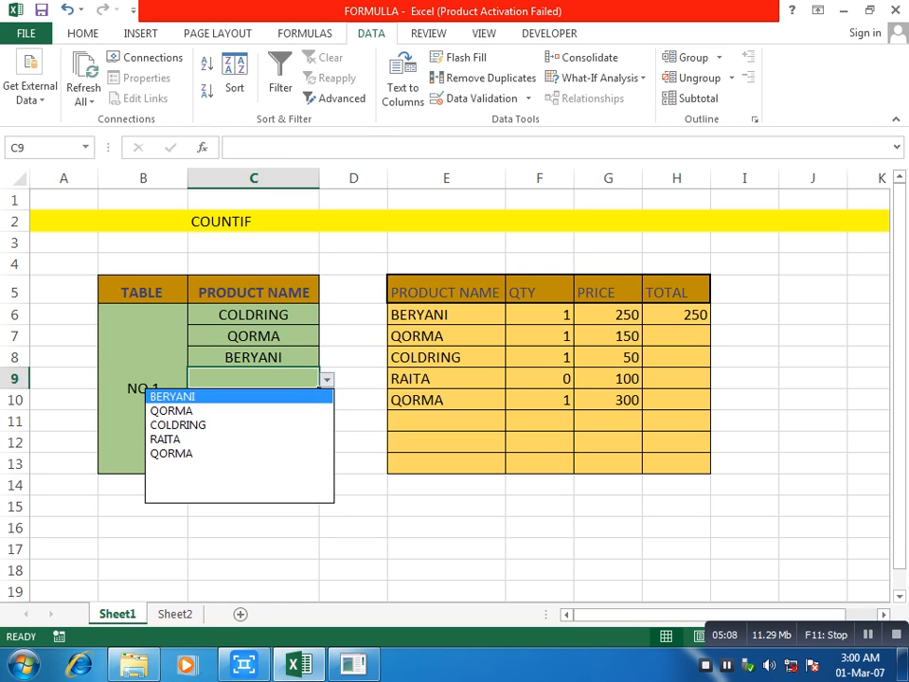
left_click(232, 396)
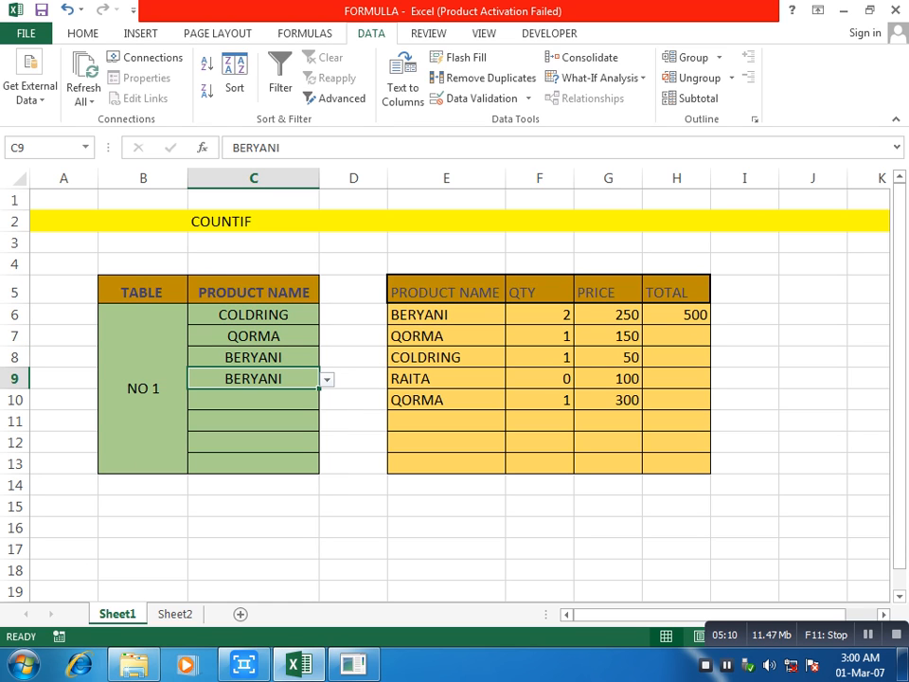
left_click(270, 399)
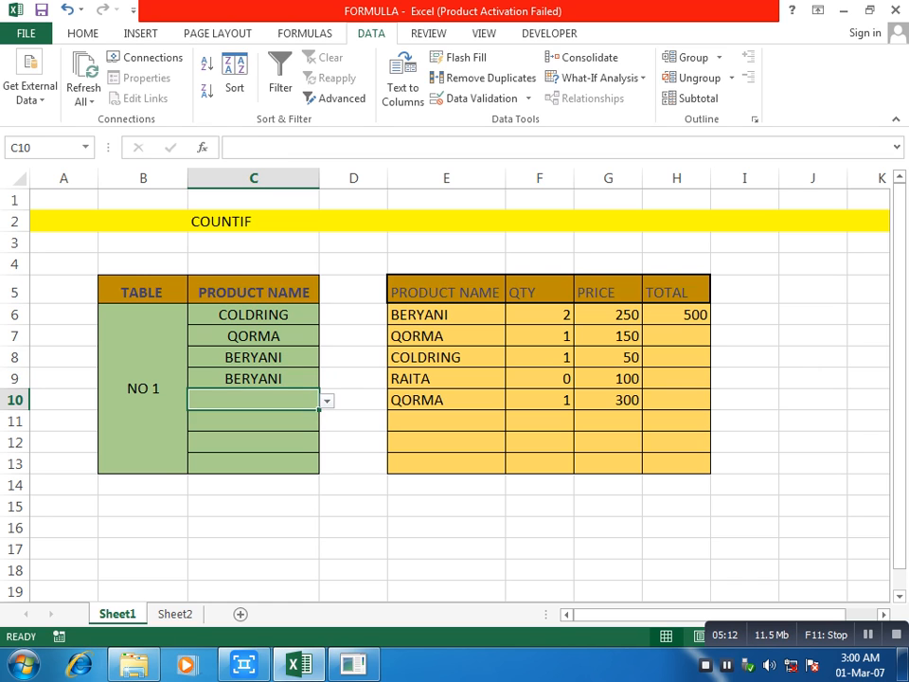
left_click(327, 400)
left_click(232, 460)
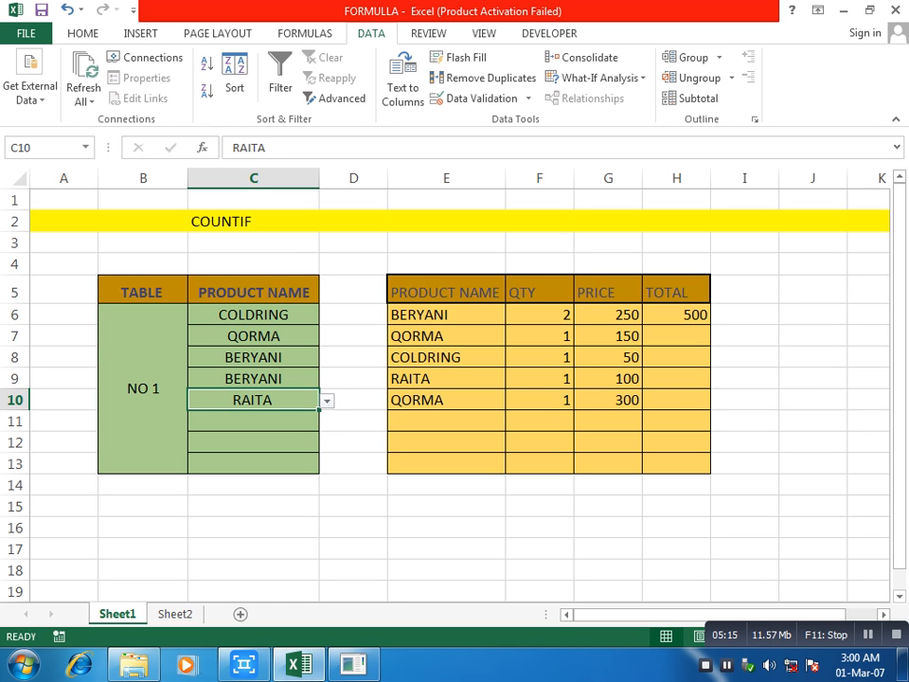
Step: Clear the BERYANI total in H6 and re-enter it as the formula =G6*F6
left_click_drag(608, 315, 608, 399)
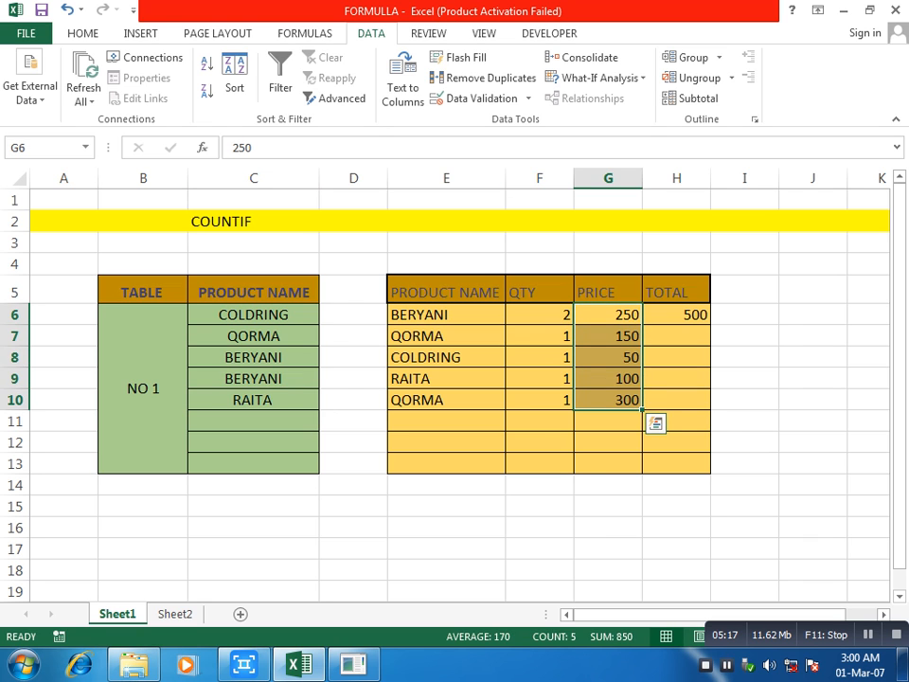
double_click(678, 314)
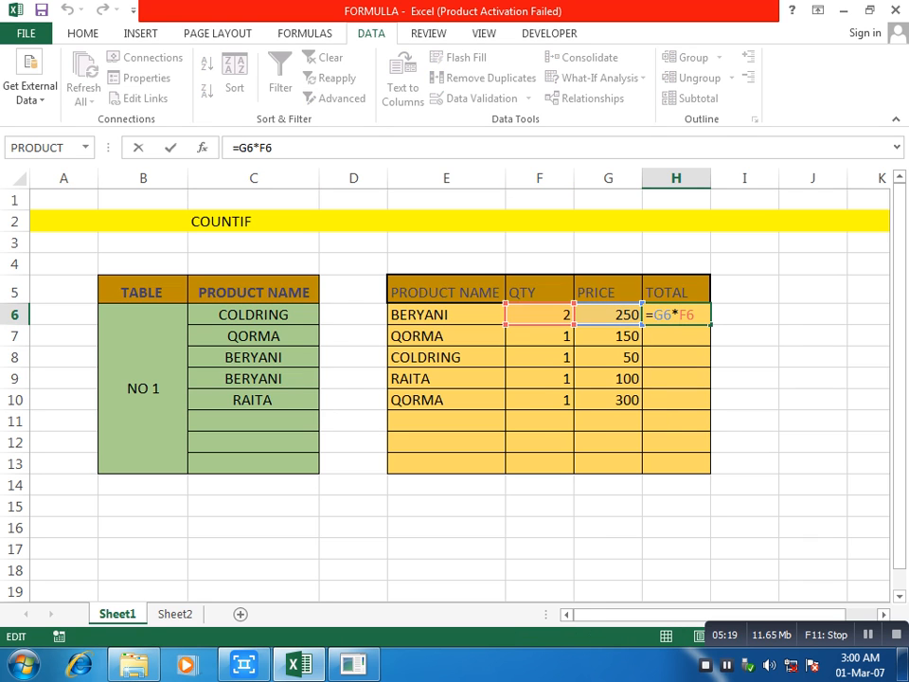
key("Escape")
key("Delete")
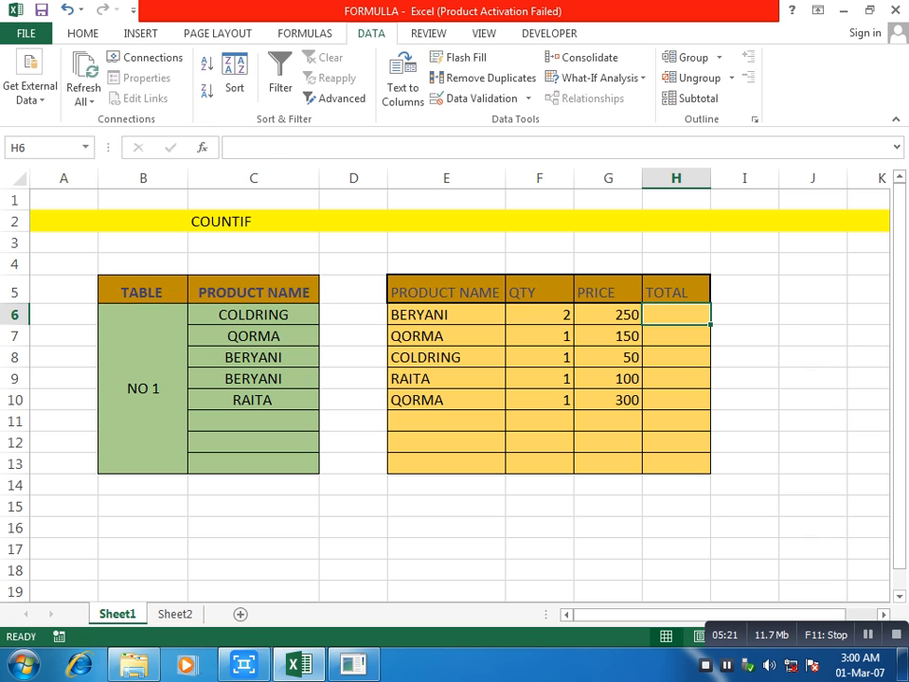
type("=")
key("Left")
type("*")
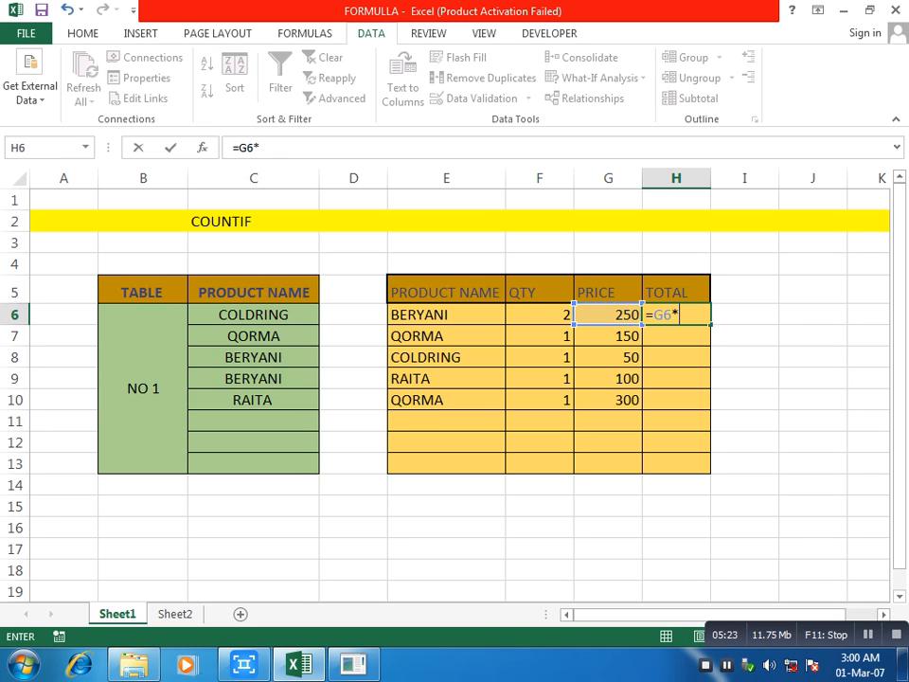
key("Left")
key("Left")
key("Return")
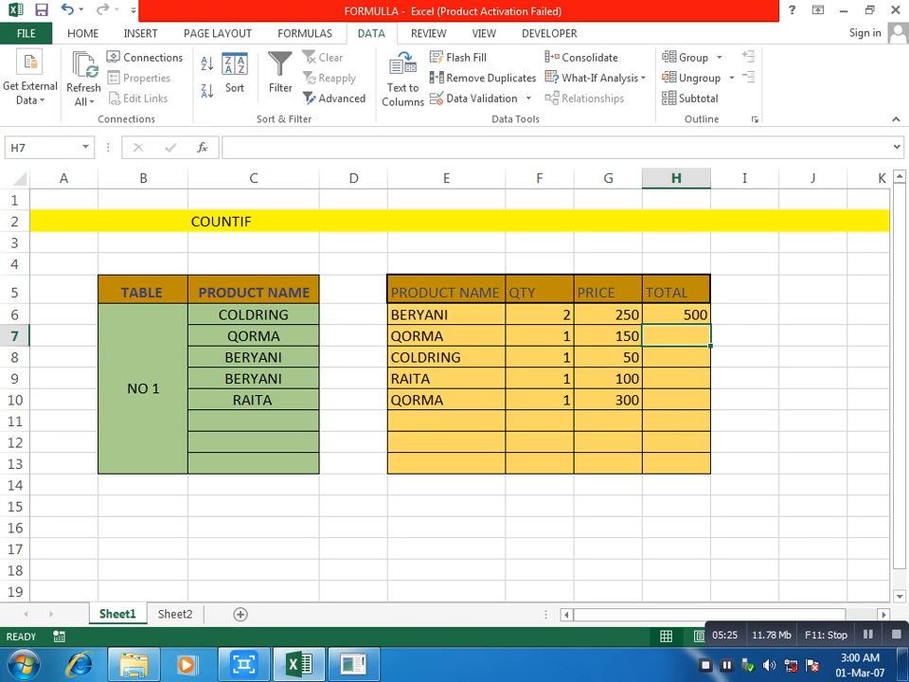
Step: Fill the price-times-quantity formula from H6 down through the TOTAL cells H7 to H10
left_click(607, 314)
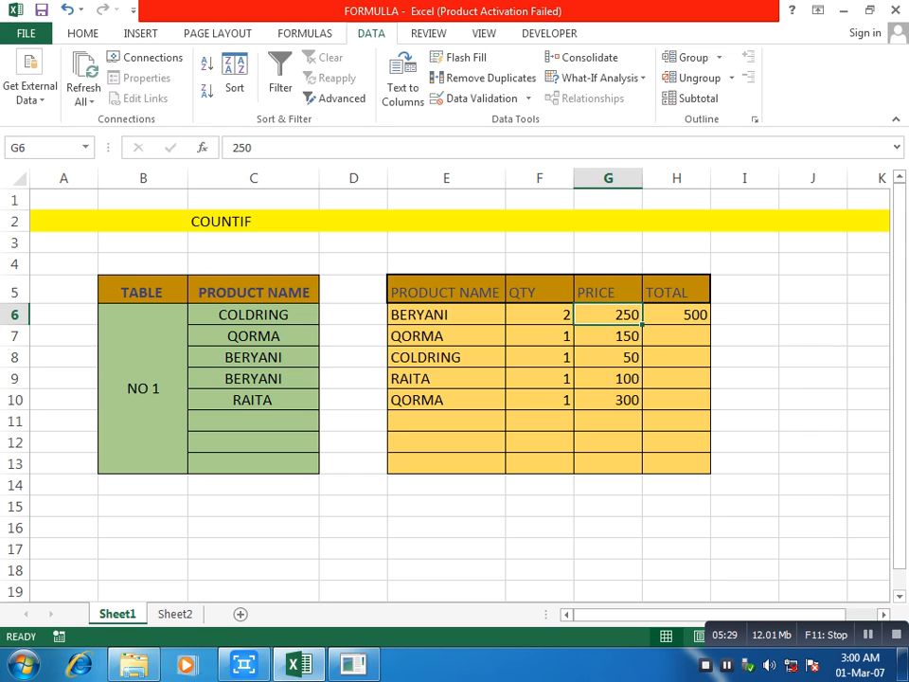
left_click(676, 336)
key("ctrl+d")
key("Down")
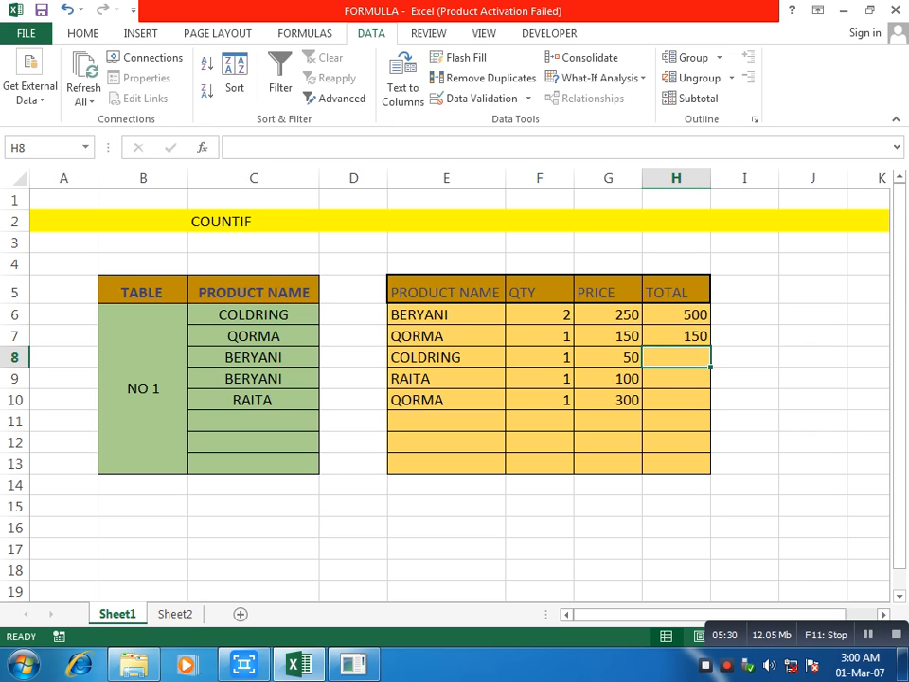
key("ctrl+d")
key("Down")
key("ctrl+d")
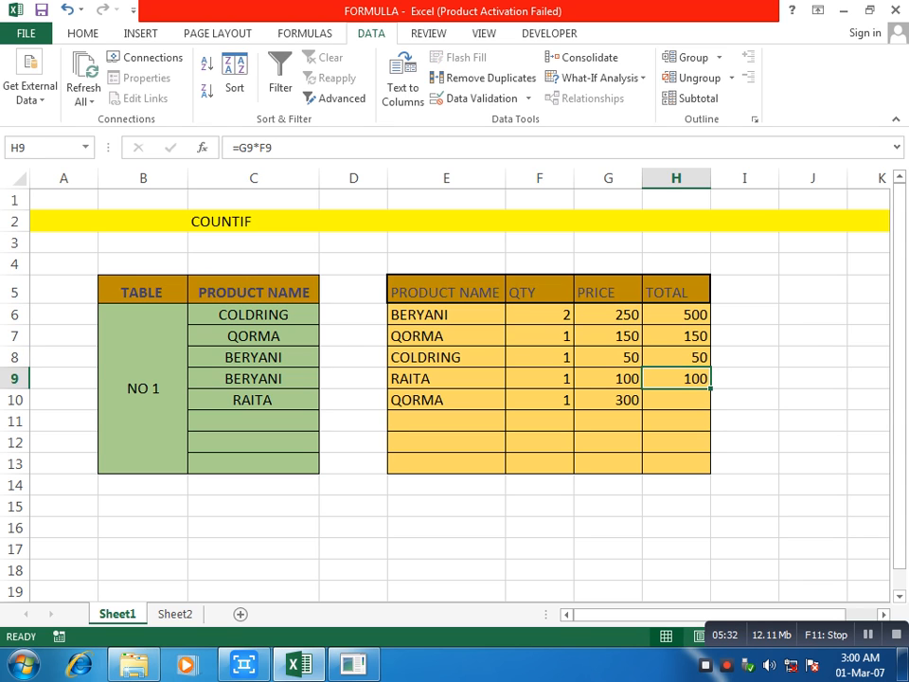
key("Down")
key("ctrl+d")
Step: Add the grand total formula =SUM(H6:H12) in H13
key("Down")
key("Down")
key("Down")
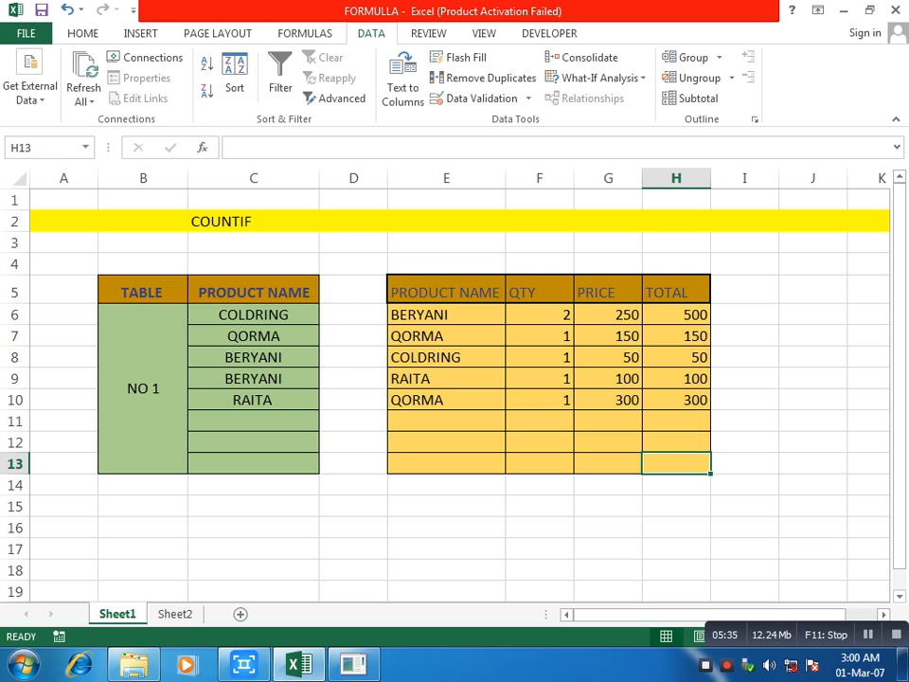
key("alt+equal")
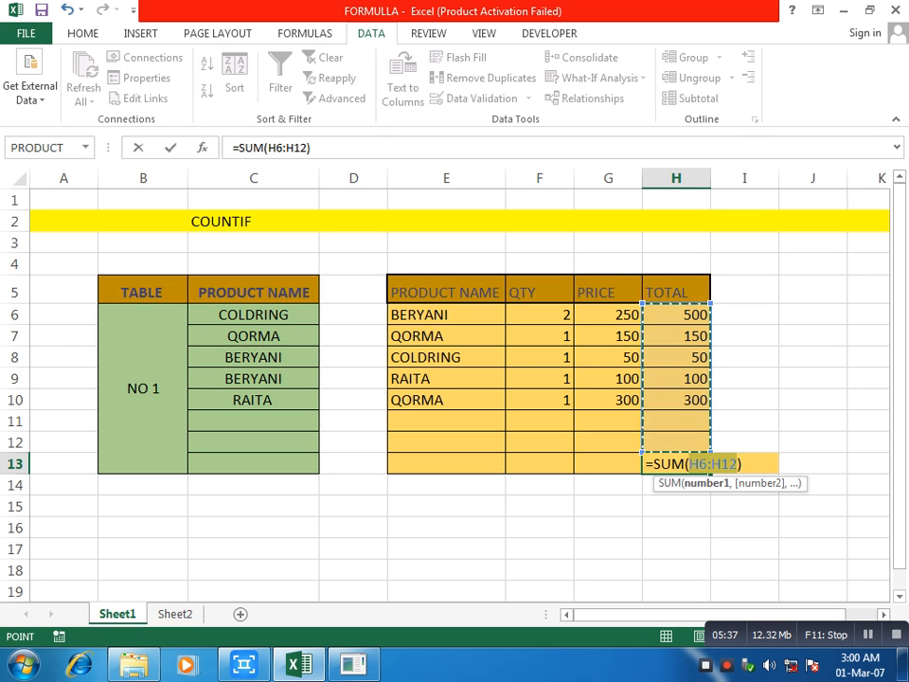
key("ctrl+Return")
key("Return")
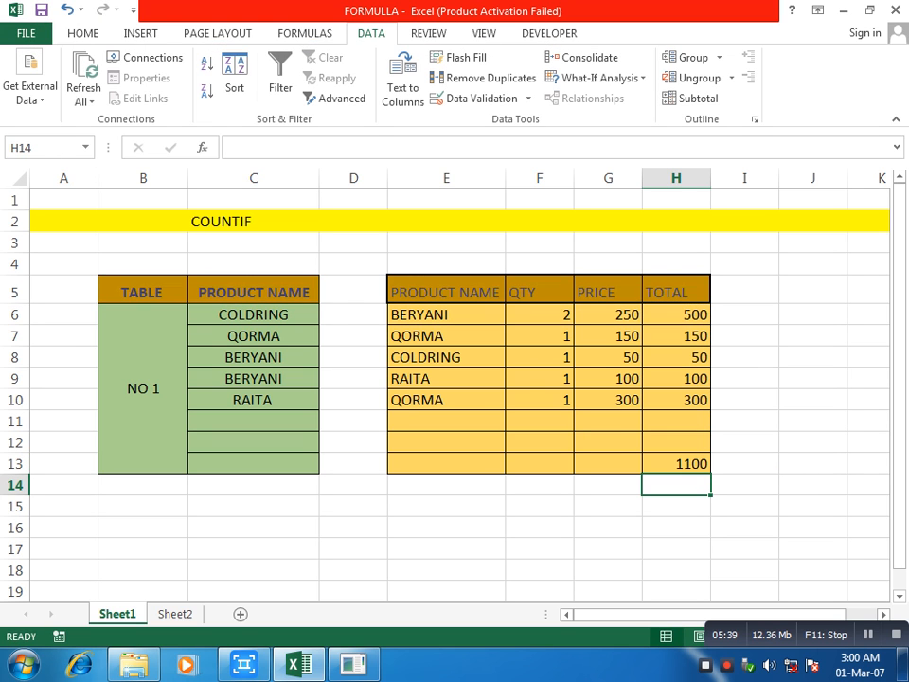
Step: Fill the grand total row E13:H13 with a dark golden brown colour
mouse_move(675, 464)
left_mouse_down()
mouse_move(540, 464)
mouse_move(447, 480)
mouse_move(447, 466)
mouse_move(676, 464)
left_mouse_up()
left_click(447, 463)
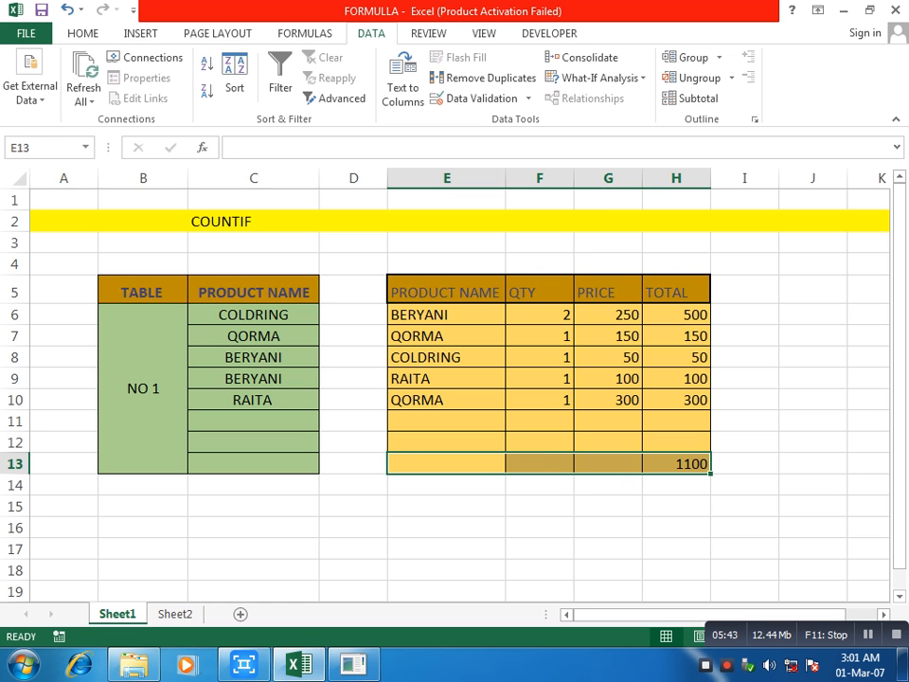
left_click(83, 33)
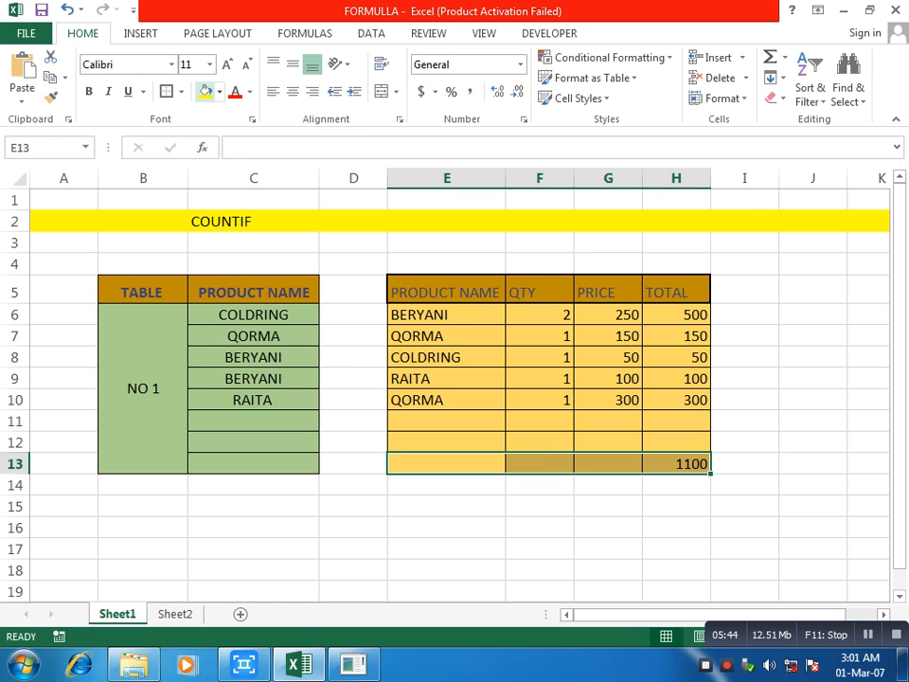
left_click(219, 92)
left_click(309, 192)
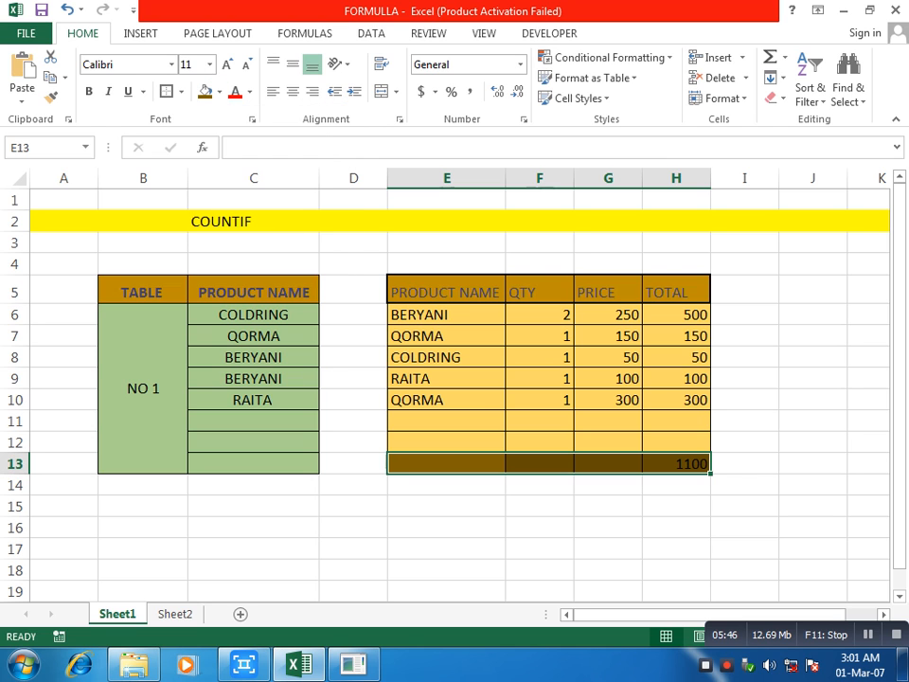
Step: Make the text in the grand total row E13:H13 white and bold
left_click(234, 92)
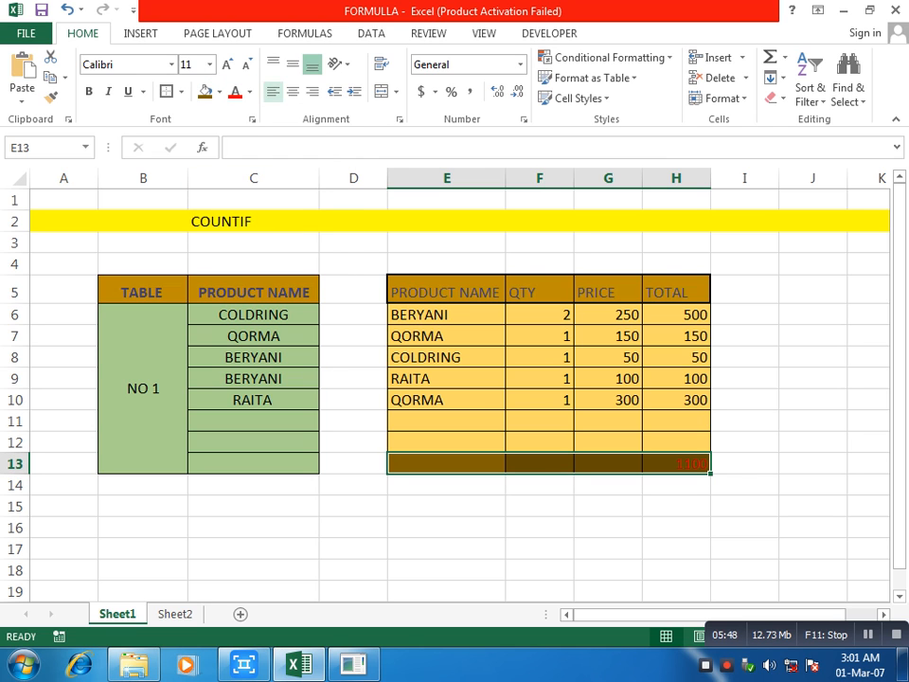
left_click(249, 92)
left_click(235, 153)
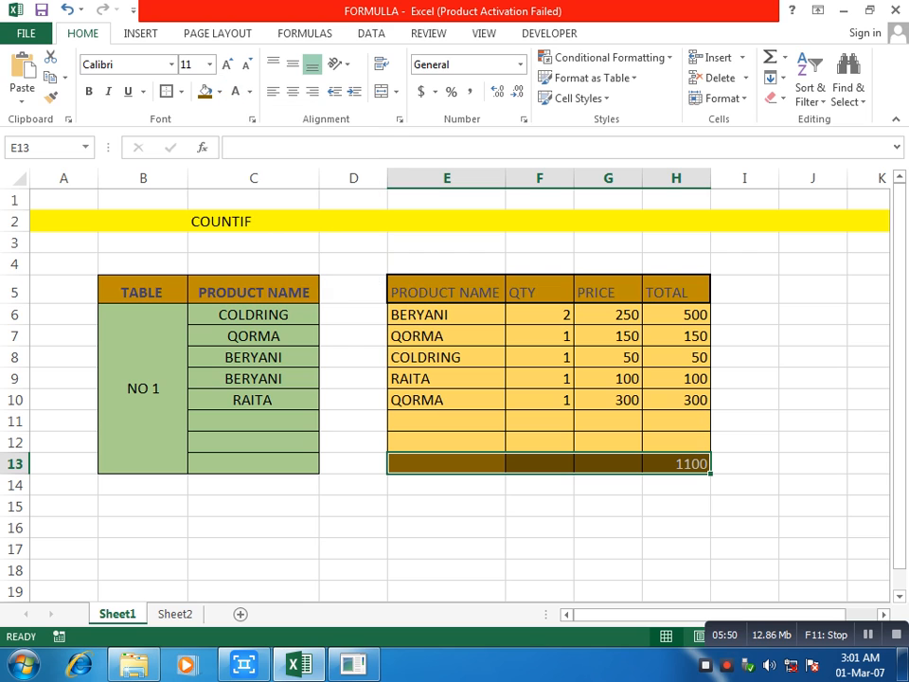
left_click(89, 92)
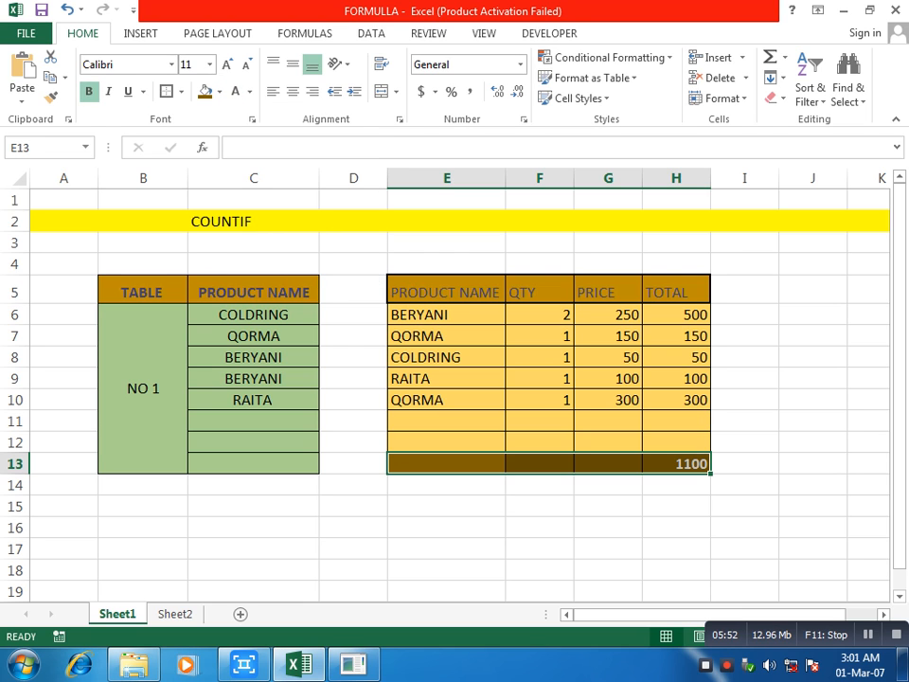
Step: Fill the TOTAL cells H6:H12 with the same dark gold colour as the header row
left_click(676, 421)
left_click(607, 400)
left_click_drag(676, 314, 676, 443)
left_click(219, 92)
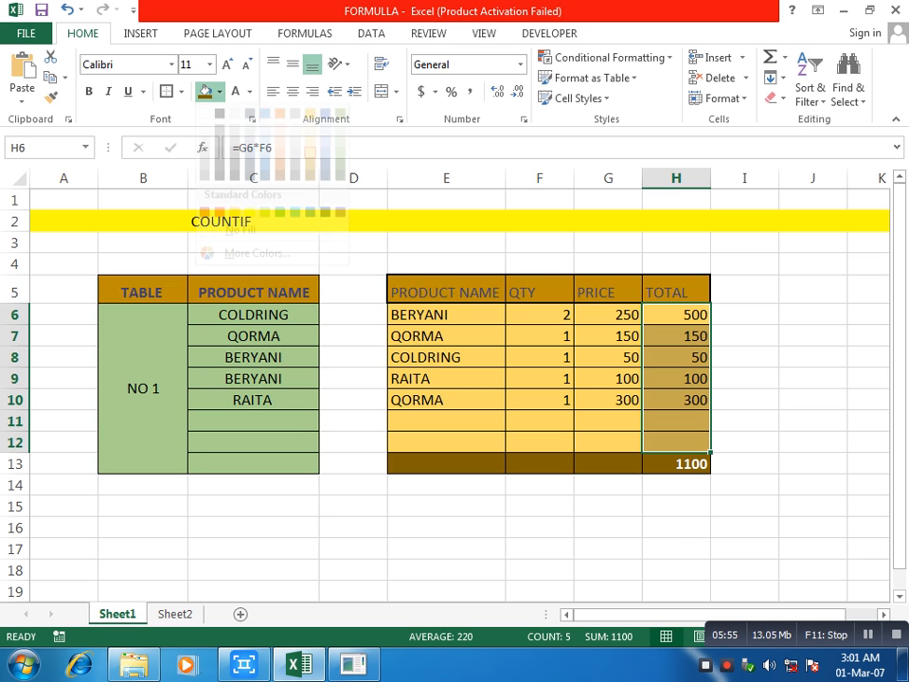
left_click(309, 181)
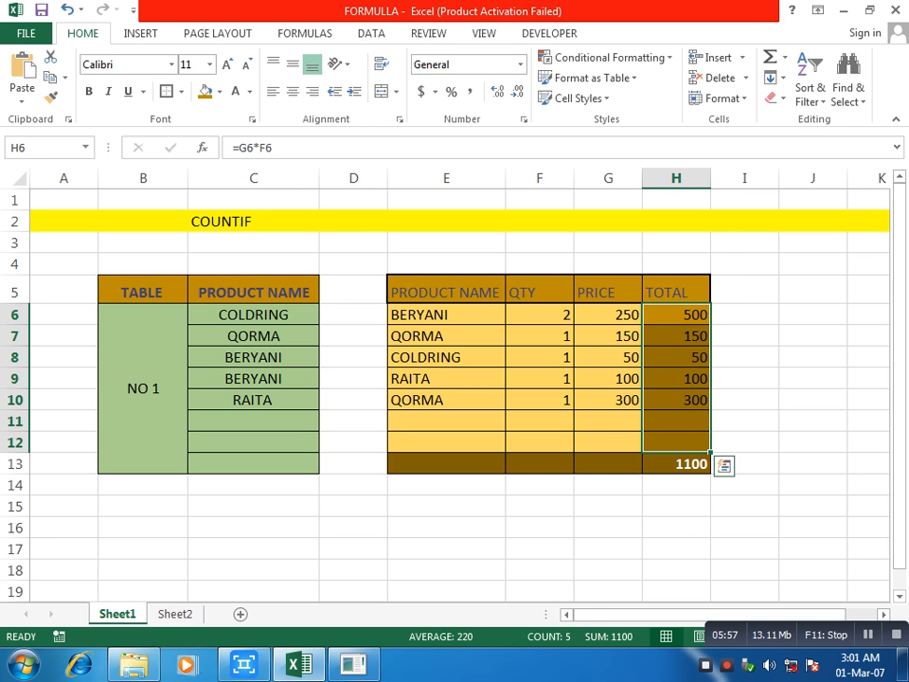
left_click(607, 357)
left_click(676, 292)
left_click_drag(676, 292, 446, 292)
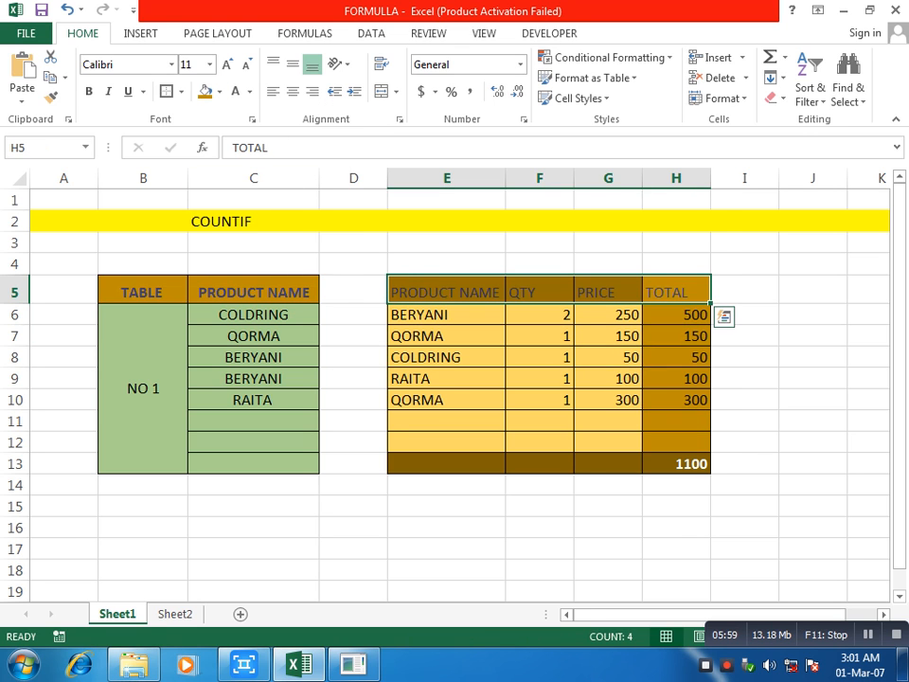
left_click(446, 357)
left_click(744, 357)
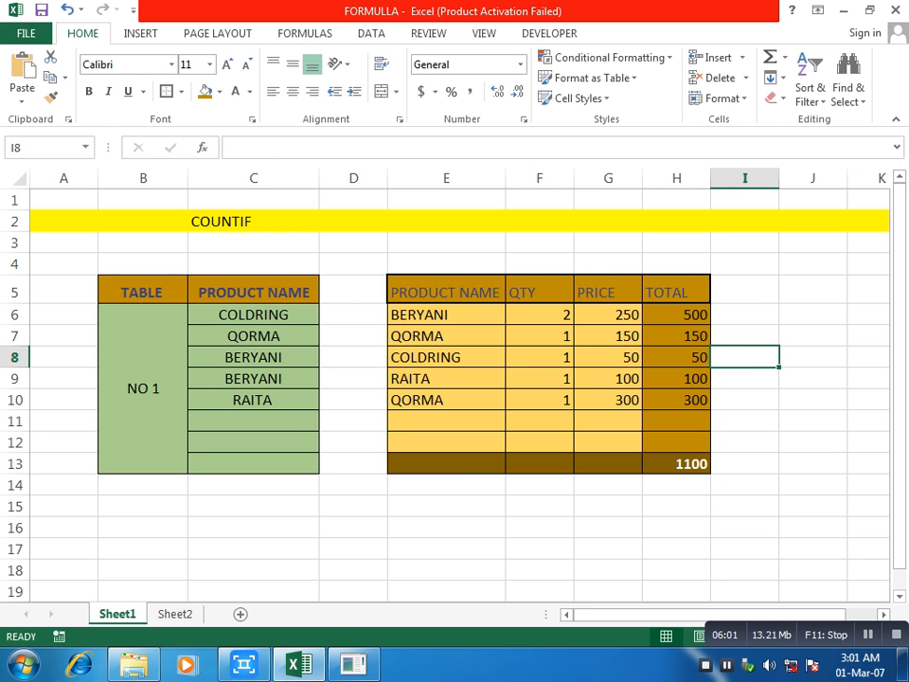
left_click(676, 314)
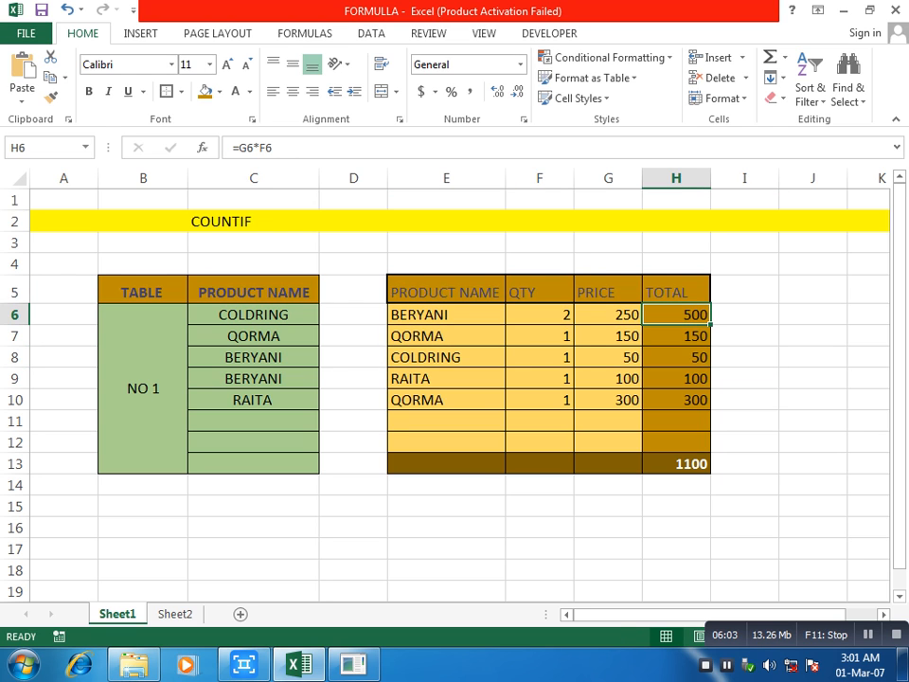
left_click_drag(253, 399, 253, 378)
left_click(446, 357)
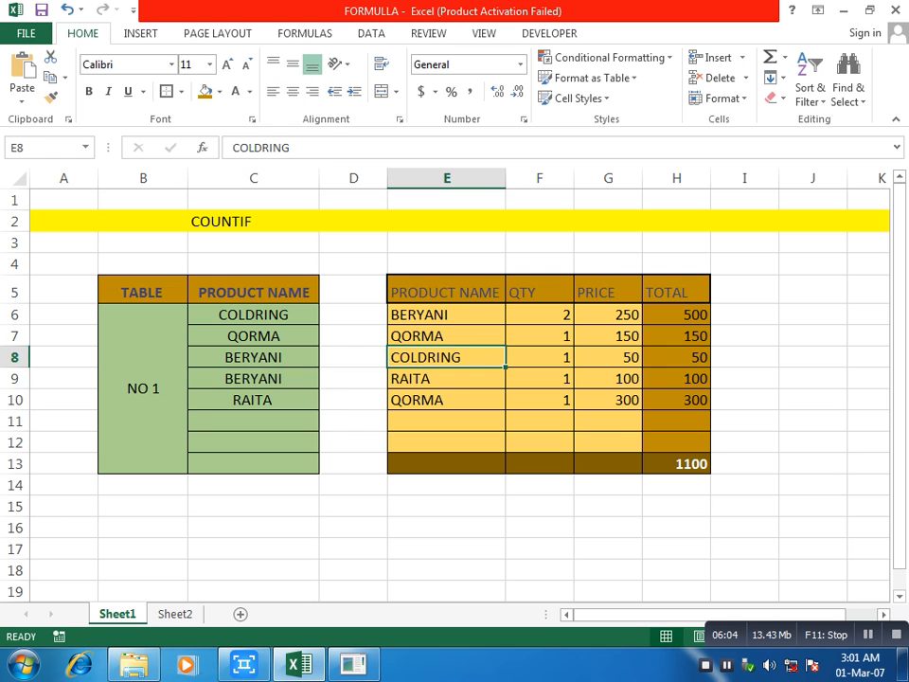
Step: Copy both order tables in B5:H13 and paste them starting at B15
left_click_drag(142, 292, 654, 453)
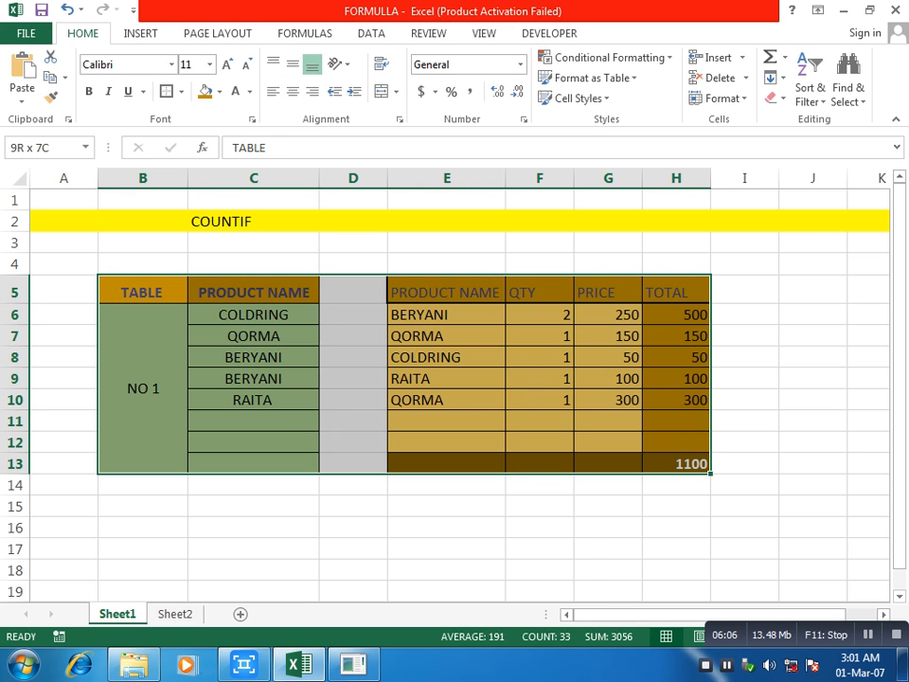
right_click(645, 446)
left_click(685, 113)
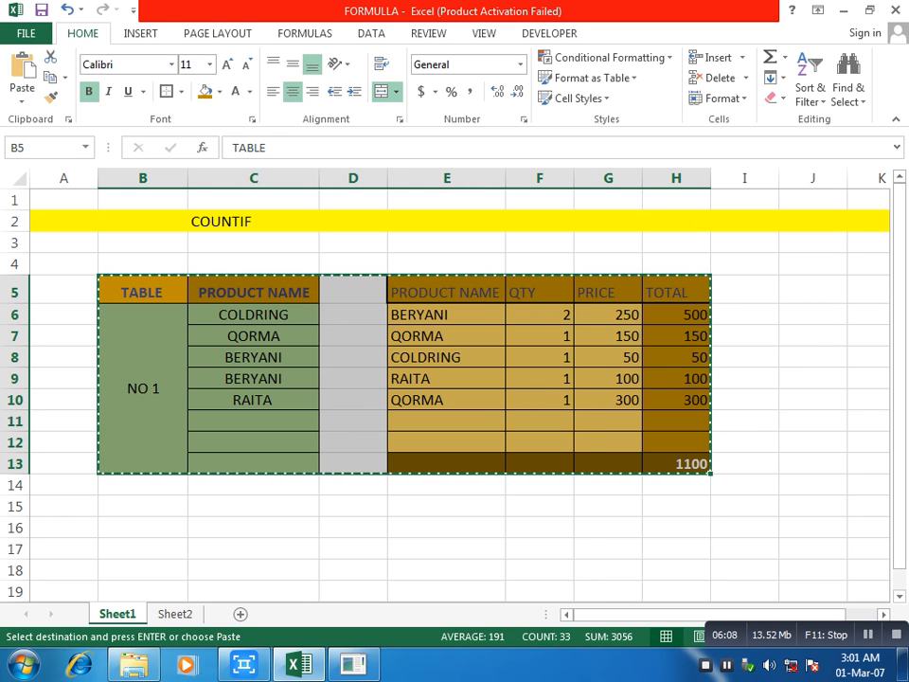
left_click(142, 506)
key("Return")
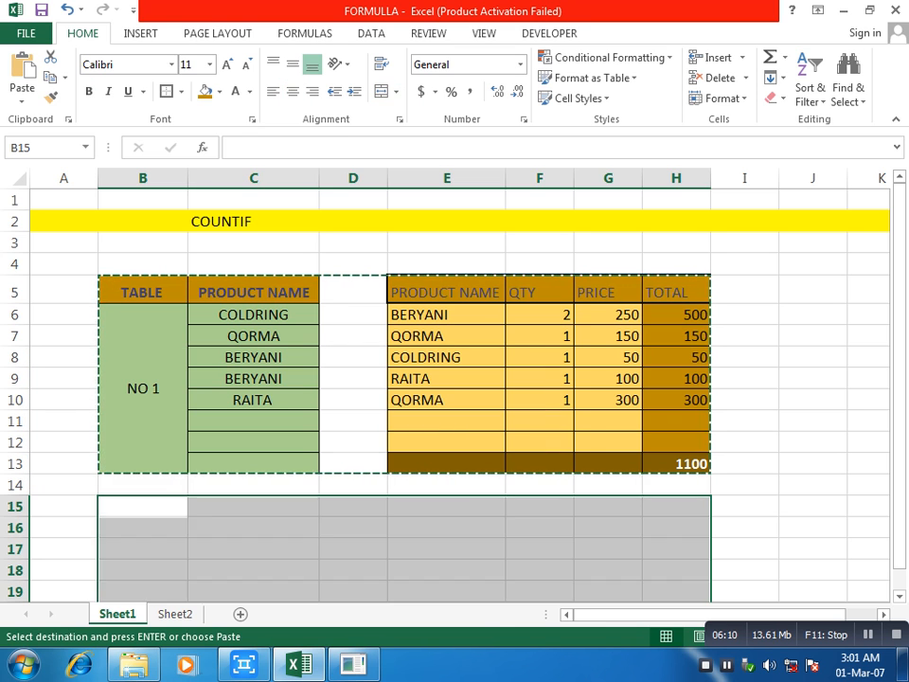
Step: Change the copied table's label in B16 to NO 2
left_click(142, 558)
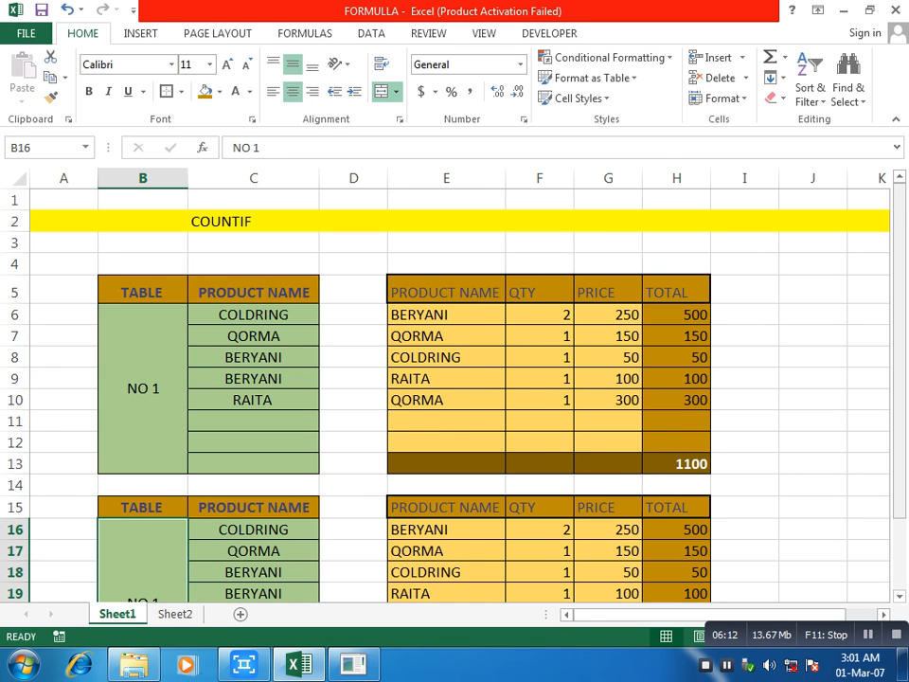
scroll(445, 378, "down", 2)
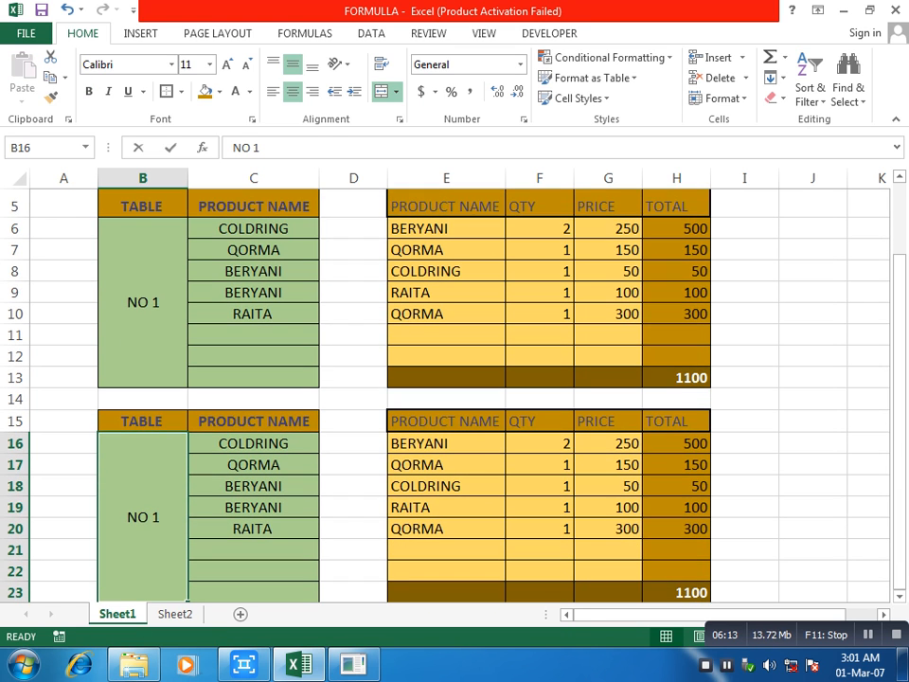
double_click(157, 517)
left_click_drag(161, 517, 155, 517)
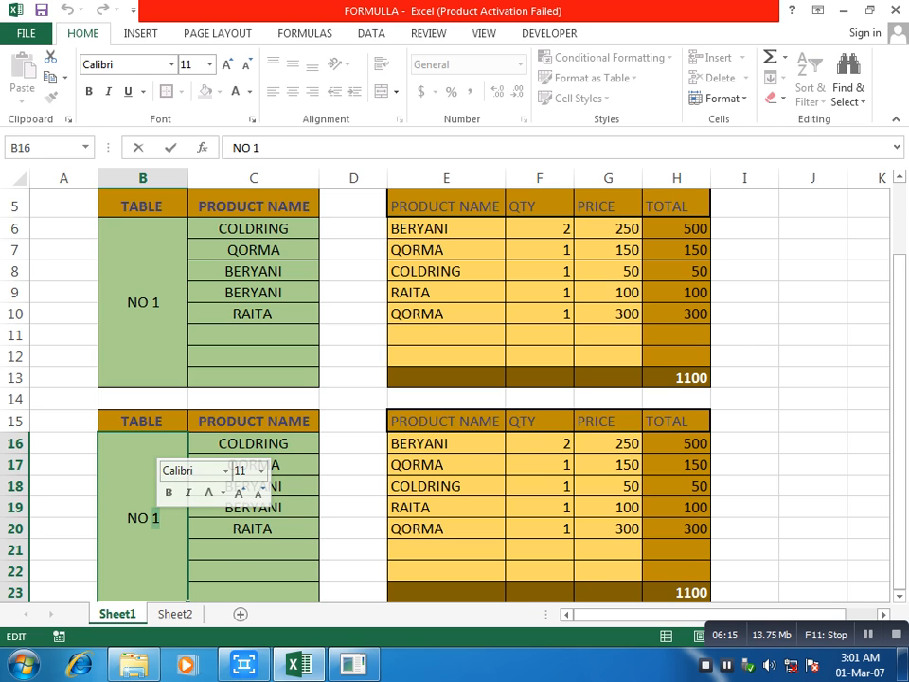
type("2")
Step: Clear the product names in C16:C20 of the NO 2 table
left_click(253, 528)
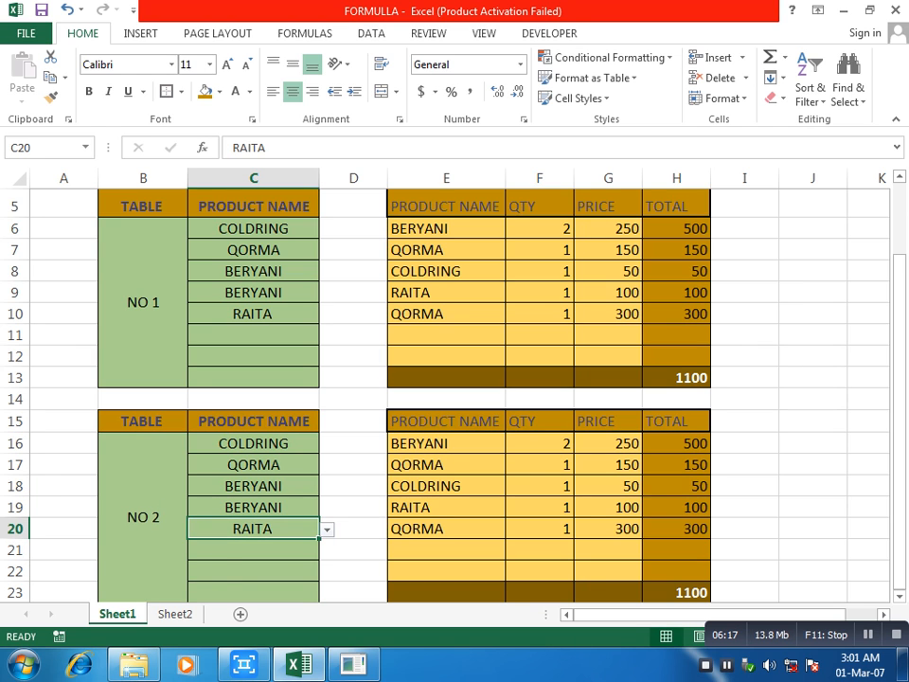
left_click(253, 443)
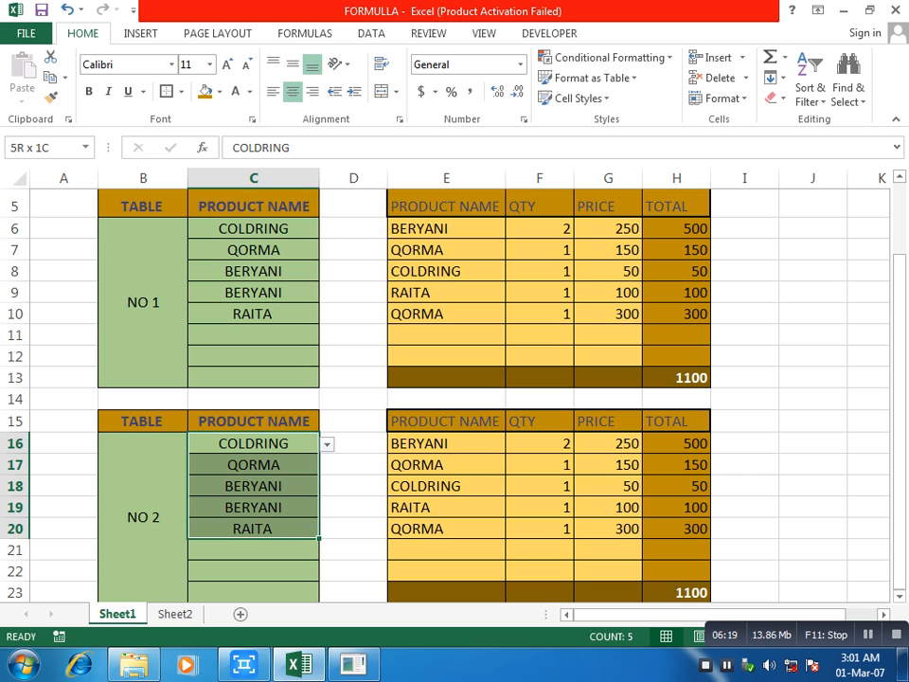
key("Delete")
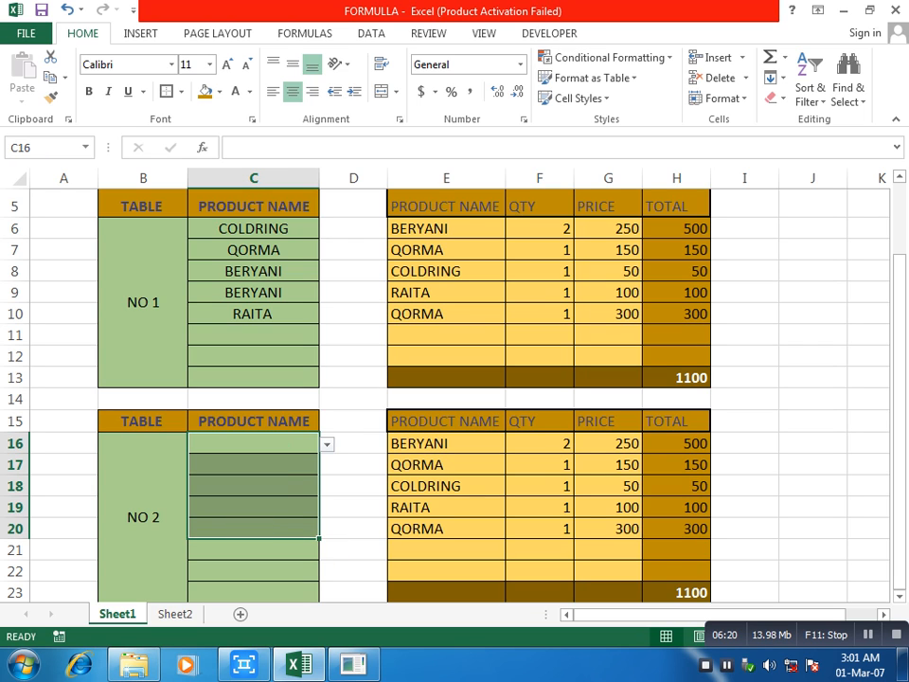
left_click(353, 486)
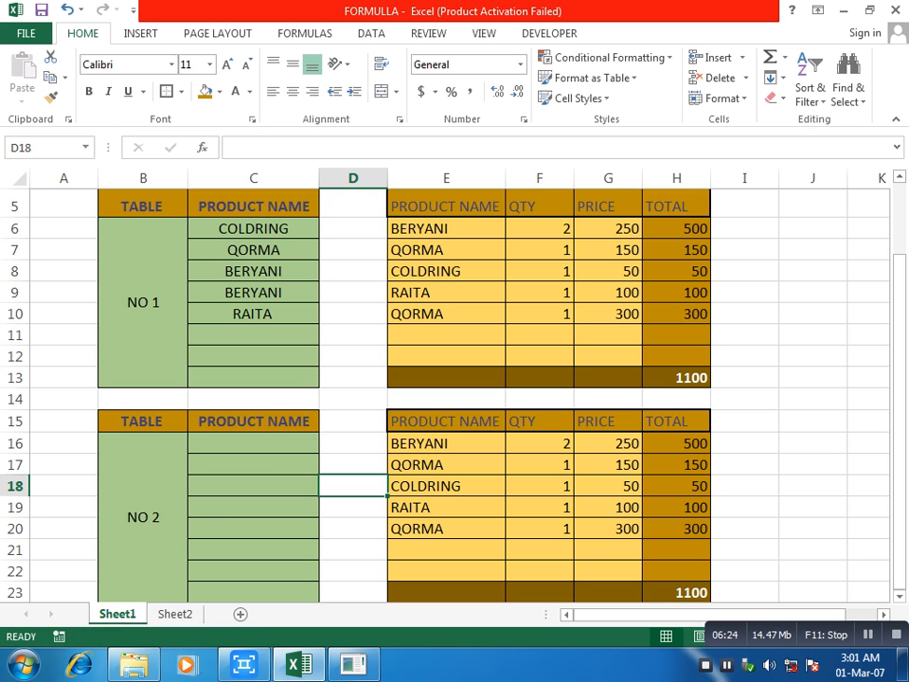
Step: Change the BERYANI quantity formula in F16 to count the range $C$16:$C$23
key("Up")
key("Up")
key("Right")
key("Right")
key("F2")
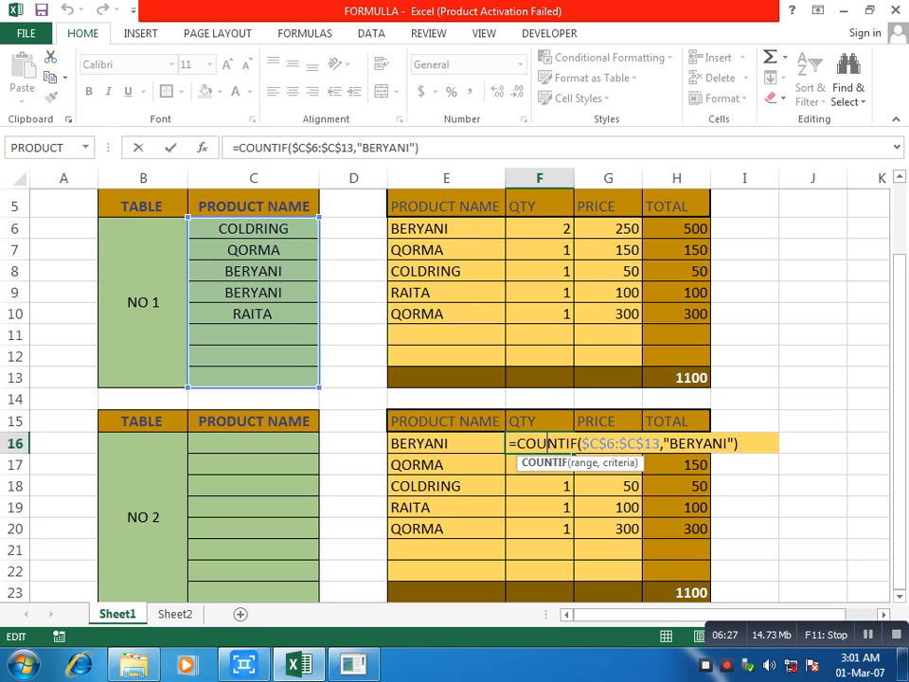
key("Escape")
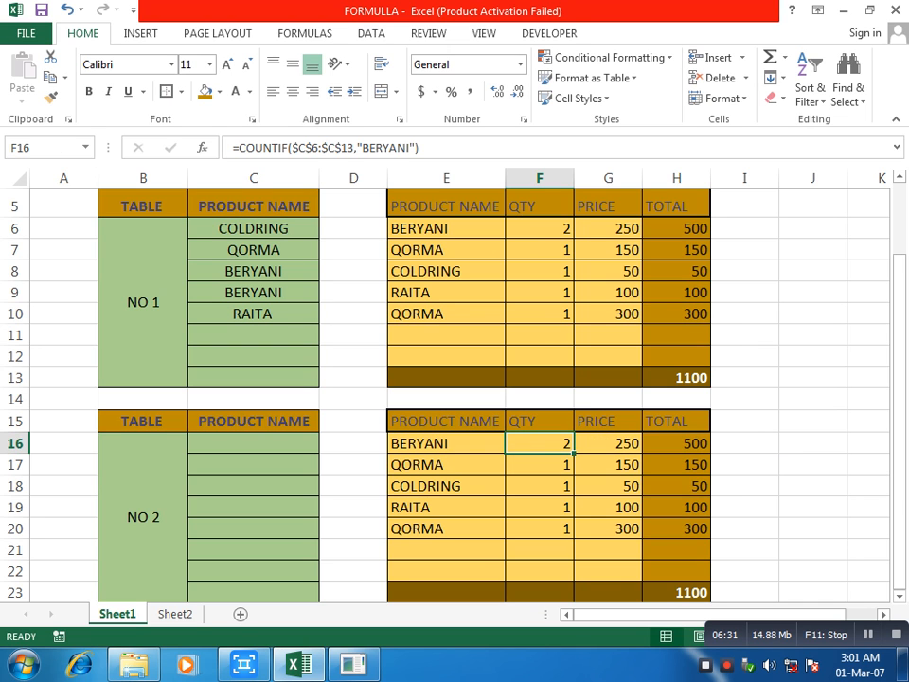
double_click(537, 443)
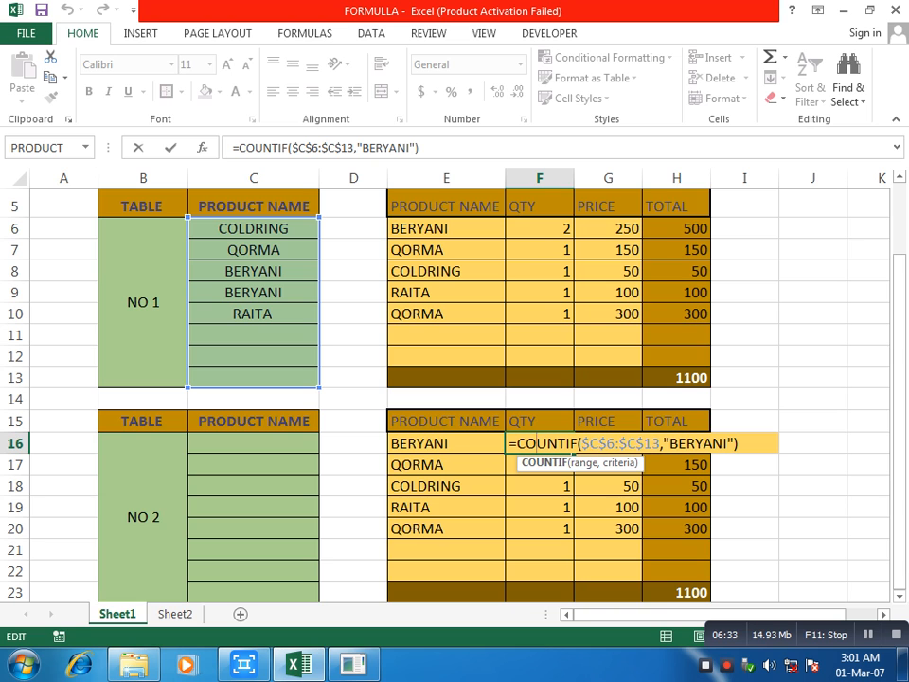
left_click_drag(189, 265, 189, 486)
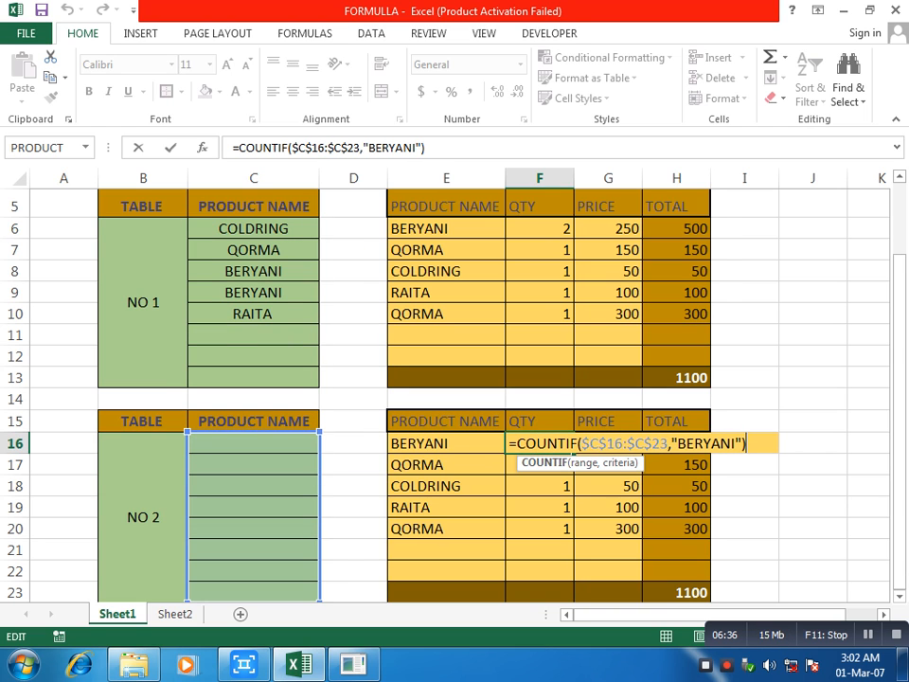
key("Return")
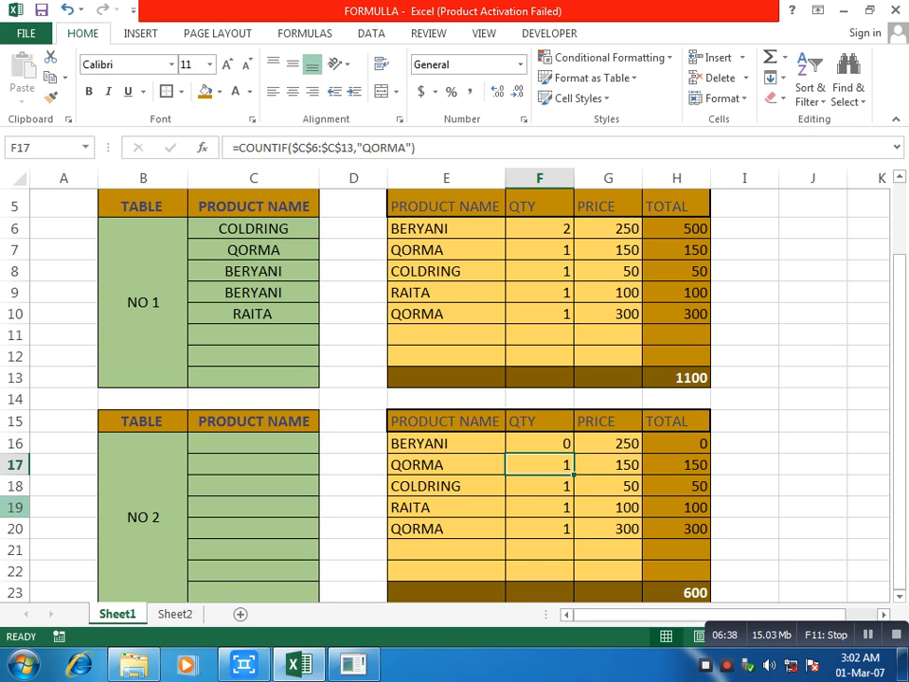
Step: Clear the quantities in F17:F21 and fill F16's COUNTIF formula down through F20
left_click_drag(540, 465, 539, 550)
key("Delete")
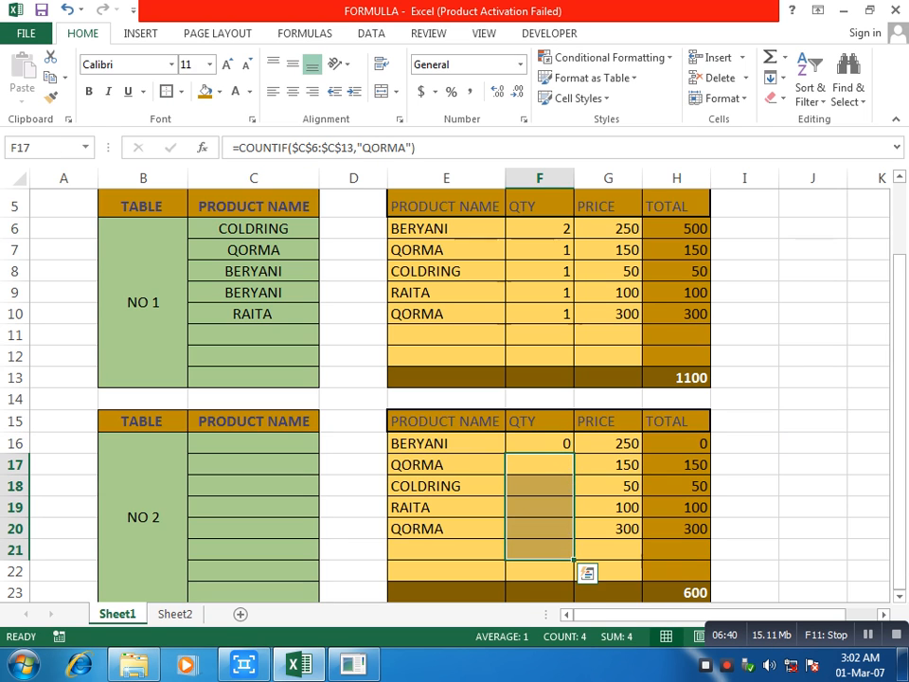
left_click(540, 465)
key("ctrl+d")
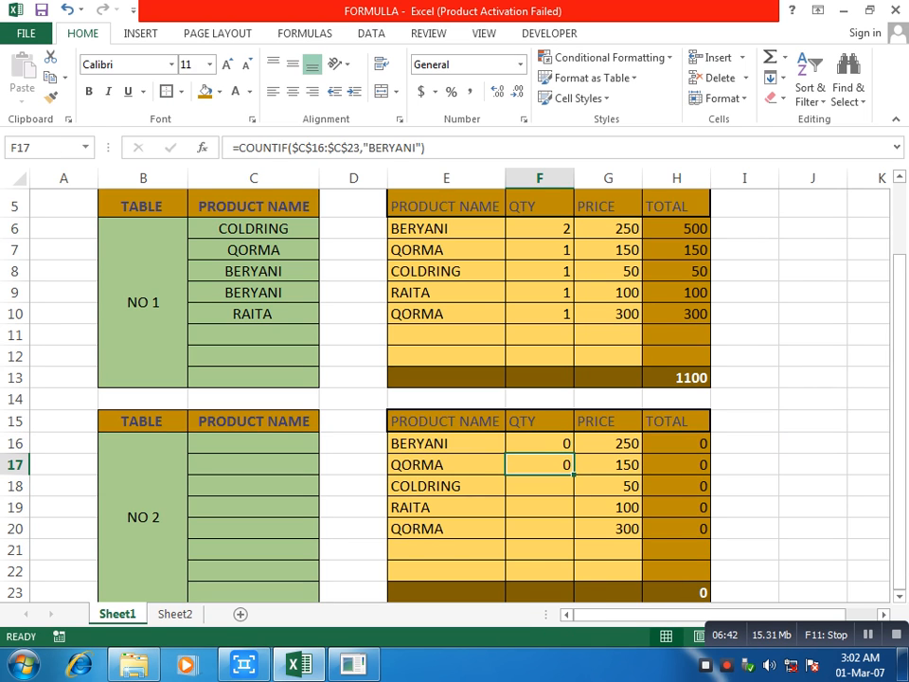
left_click(540, 507)
left_click(540, 465)
double_click(547, 464)
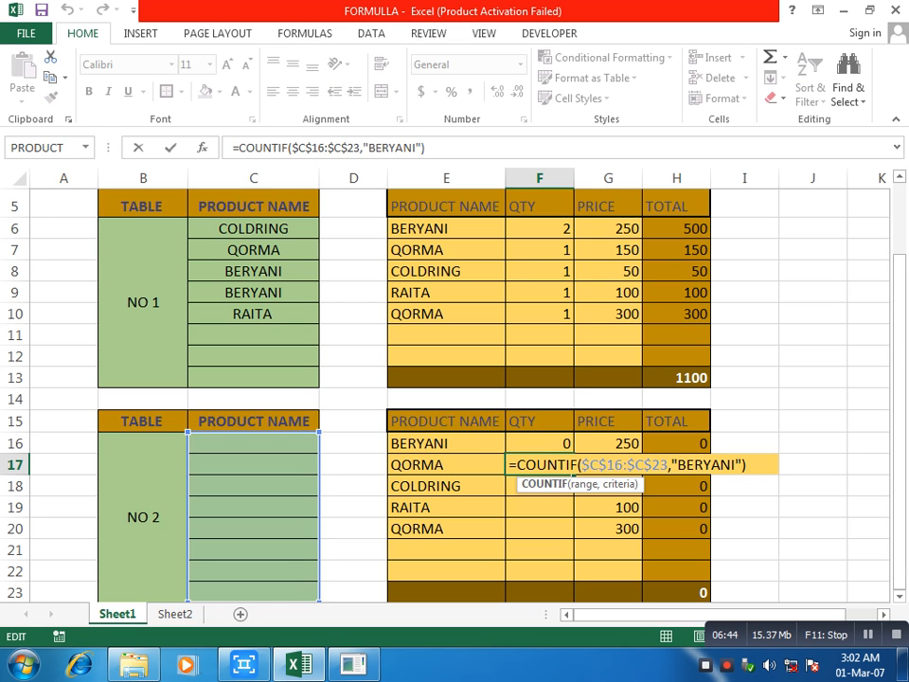
key("Escape")
left_click(540, 486)
key("ctrl+d")
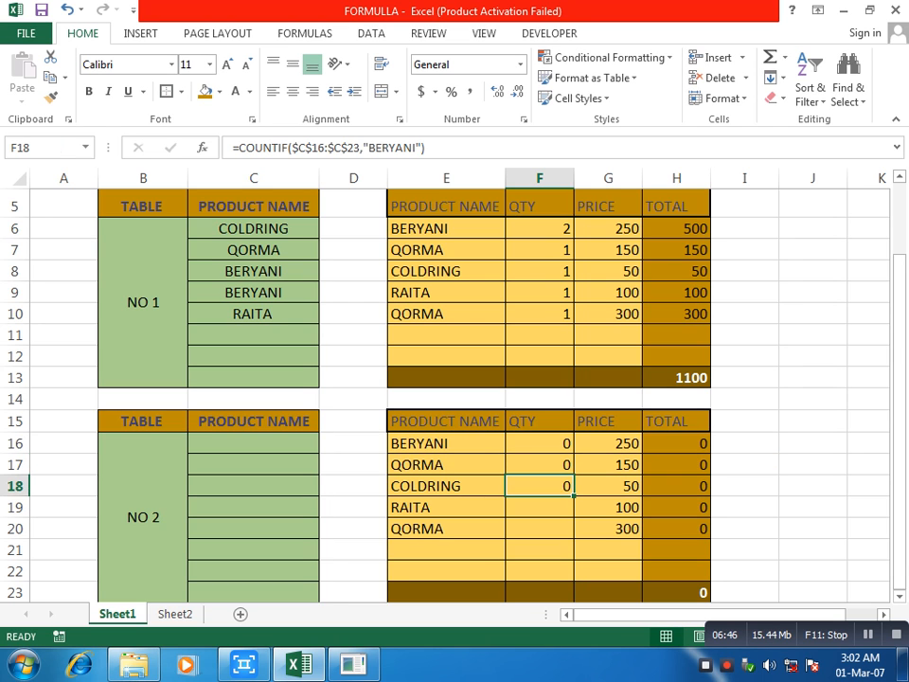
left_click(540, 507)
key("ctrl+d")
left_click(540, 528)
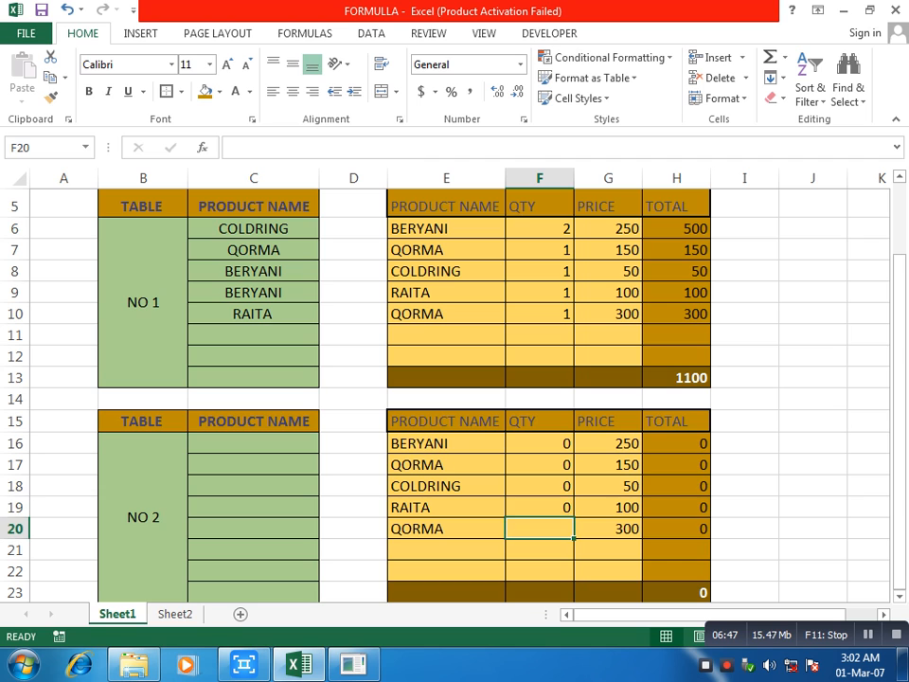
key("ctrl+d")
left_click(445, 508)
Step: Choose RAITA from the product dropdown in C16
left_click(254, 443)
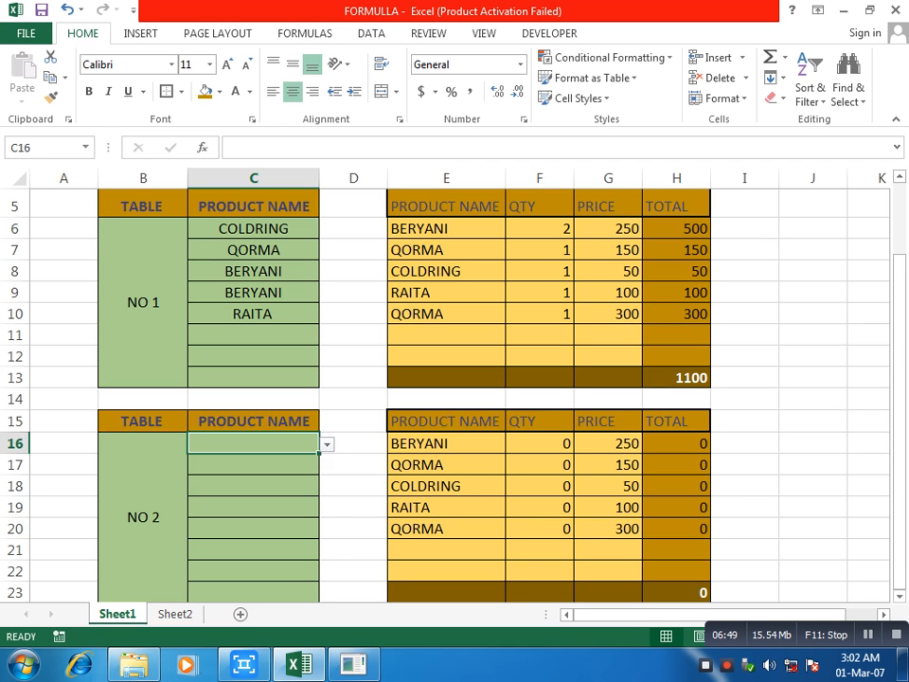
left_click(327, 444)
left_click(254, 502)
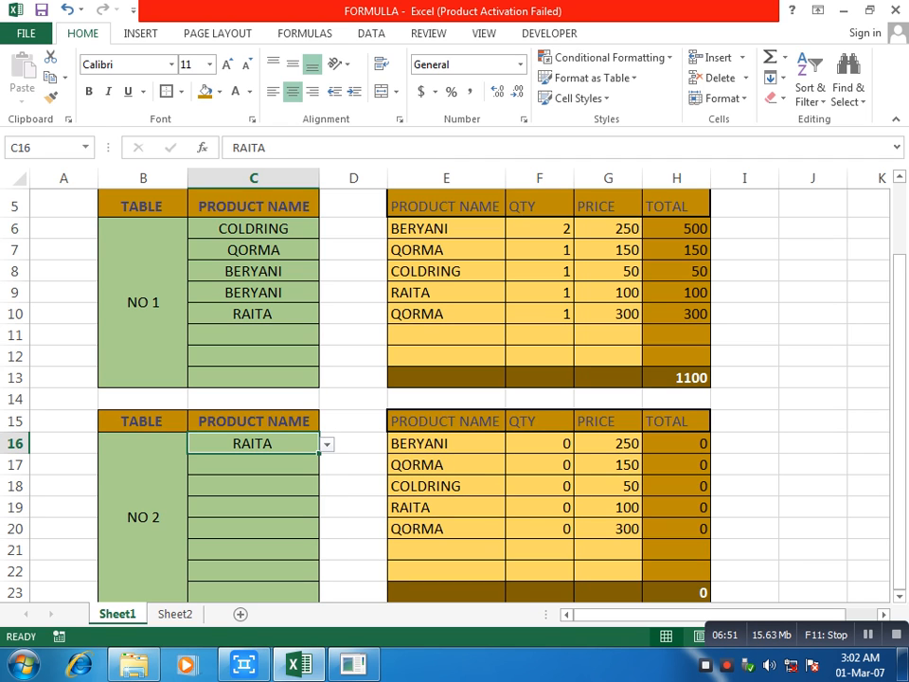
Step: Check the COUNTIF formula in F16 and clear the QTY cells F16:F21
double_click(546, 443)
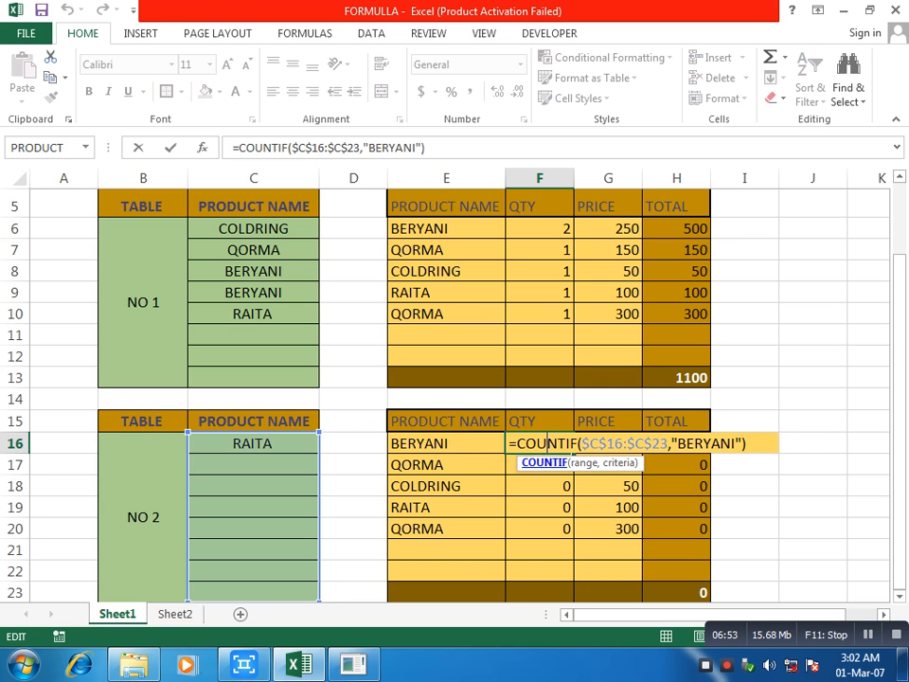
key("Return")
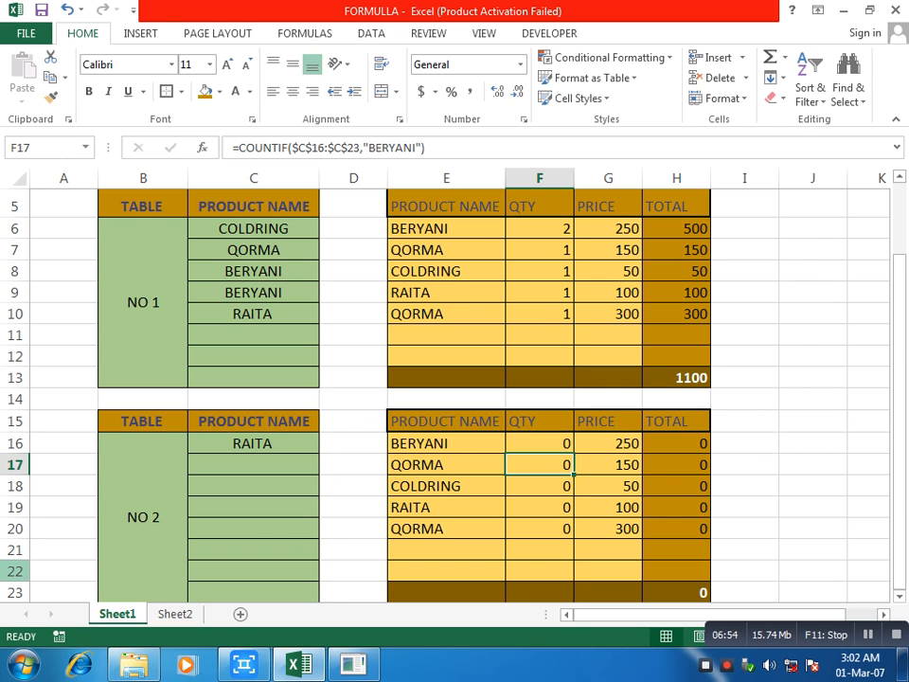
key("Down")
key("Right")
left_click(546, 443)
left_click_drag(573, 453, 570, 558)
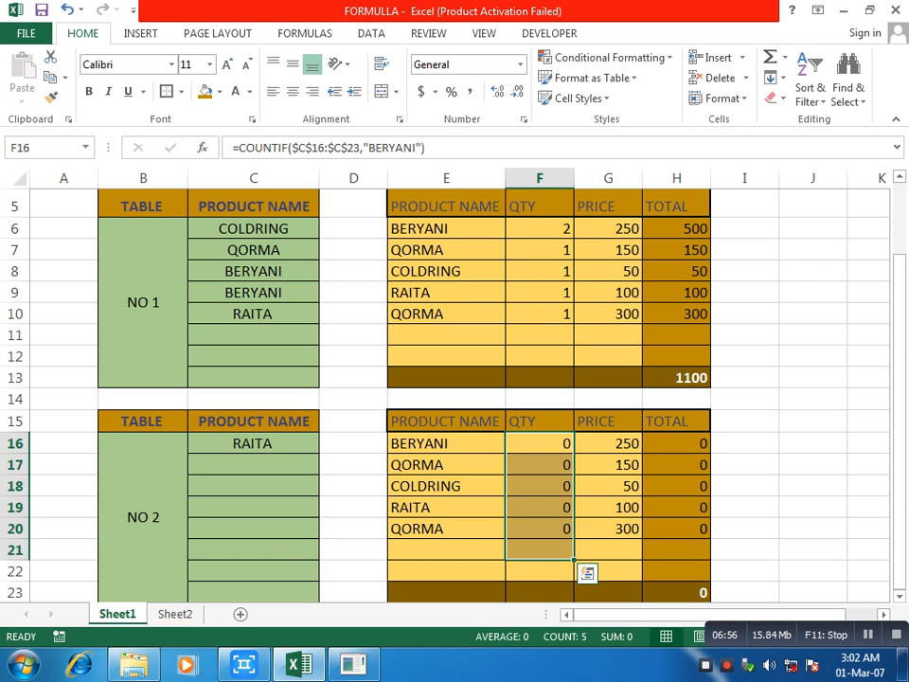
key("Delete")
Step: Choose QORMA from the product dropdown in C16 of the NO 2 table
left_click(253, 507)
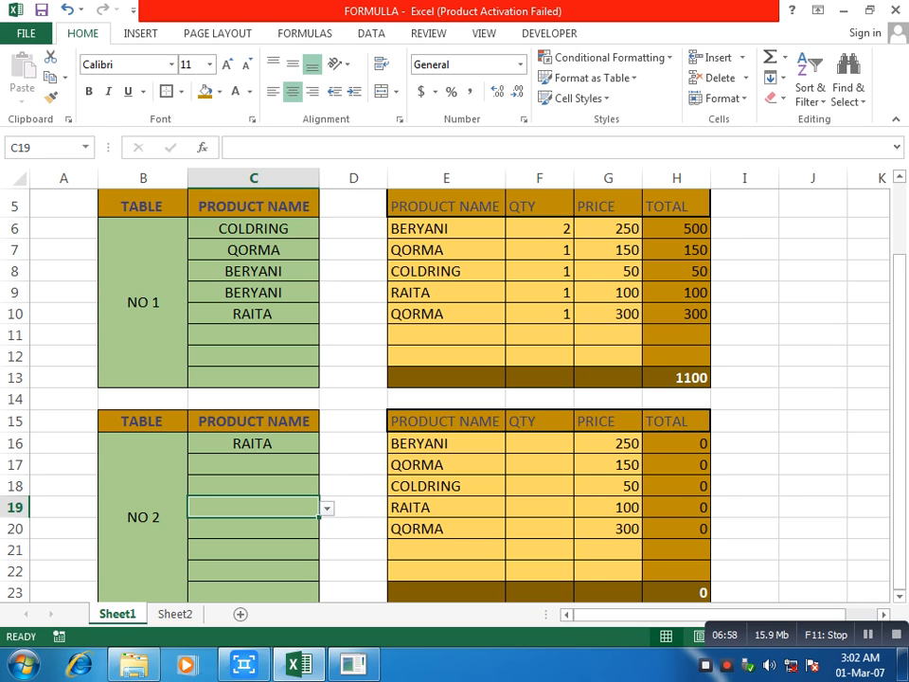
left_click(253, 443)
left_click(354, 443)
left_click(253, 443)
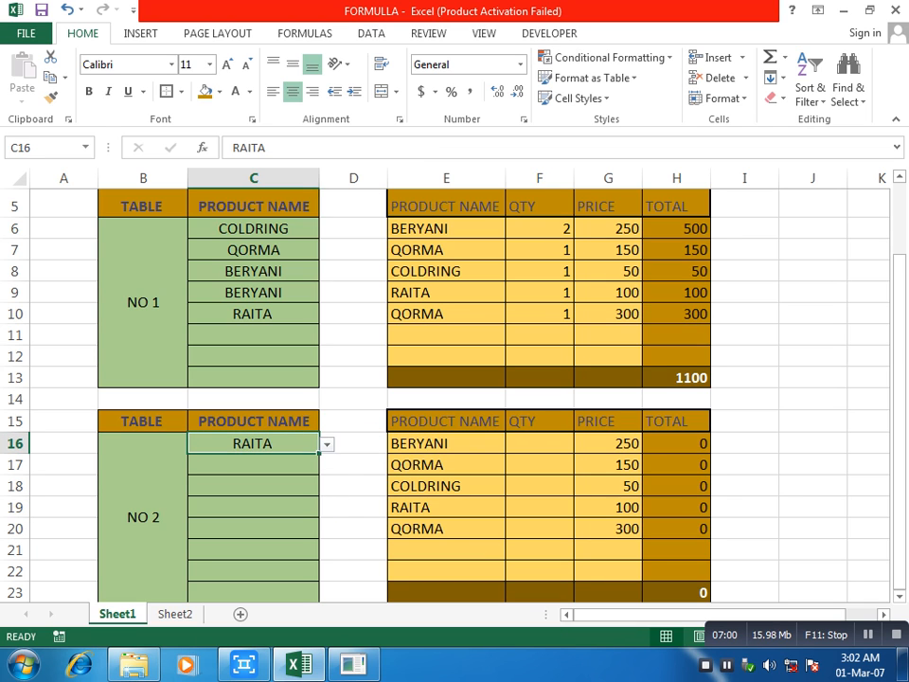
left_click(327, 444)
left_click(237, 475)
left_click(539, 443)
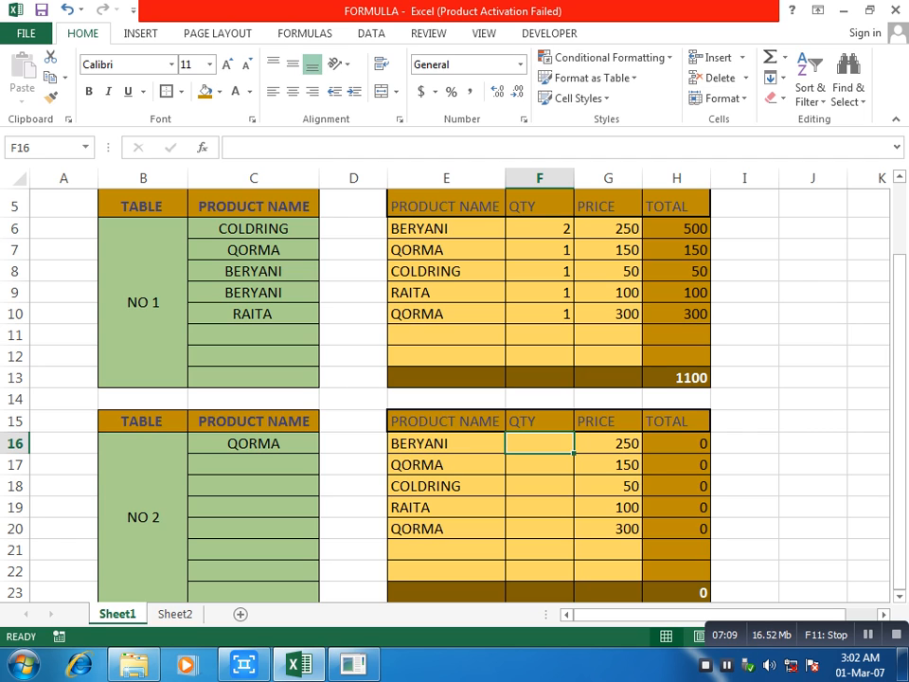
left_click(676, 377)
left_click(254, 356)
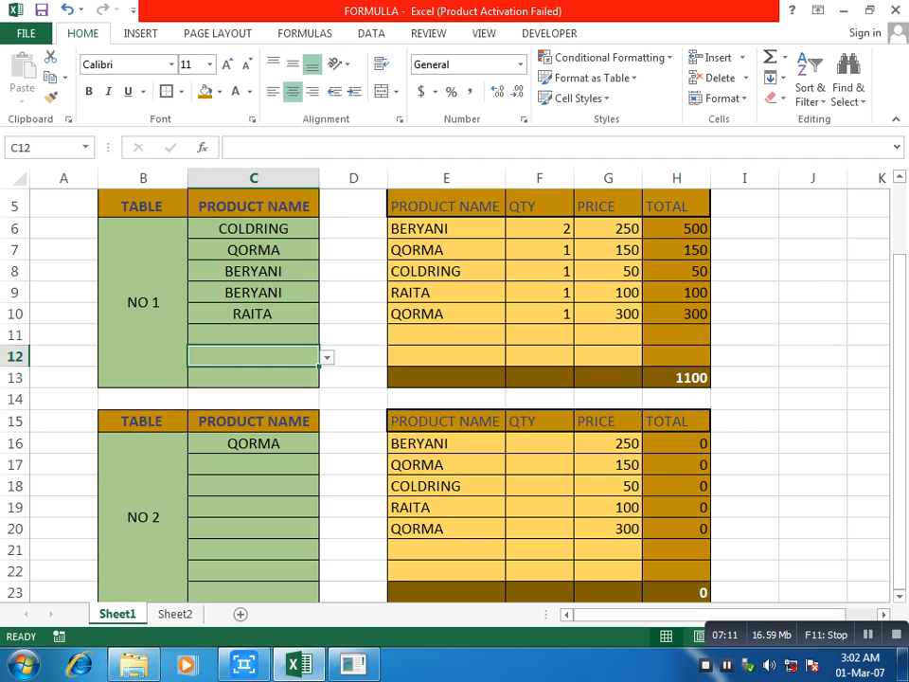
Step: Clear the product names in C6:C10 of the NO 1 table
left_click_drag(254, 228, 254, 313)
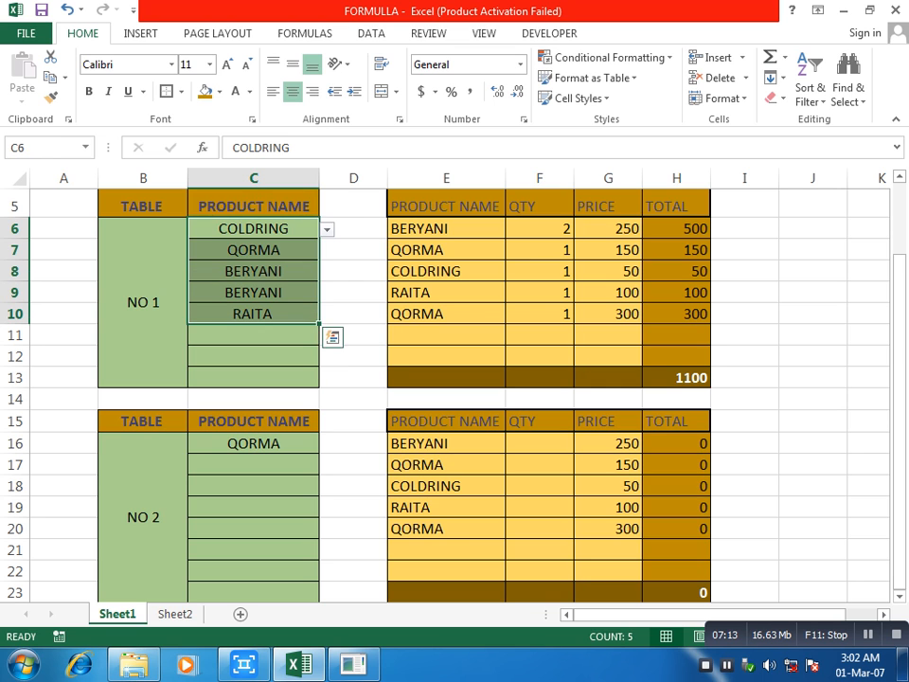
key("Delete")
left_click(253, 271)
Step: Clear all contents and formatting of the NO 2 table and its order summary in B15:I23
left_click_drag(142, 421, 744, 591)
left_click(676, 549)
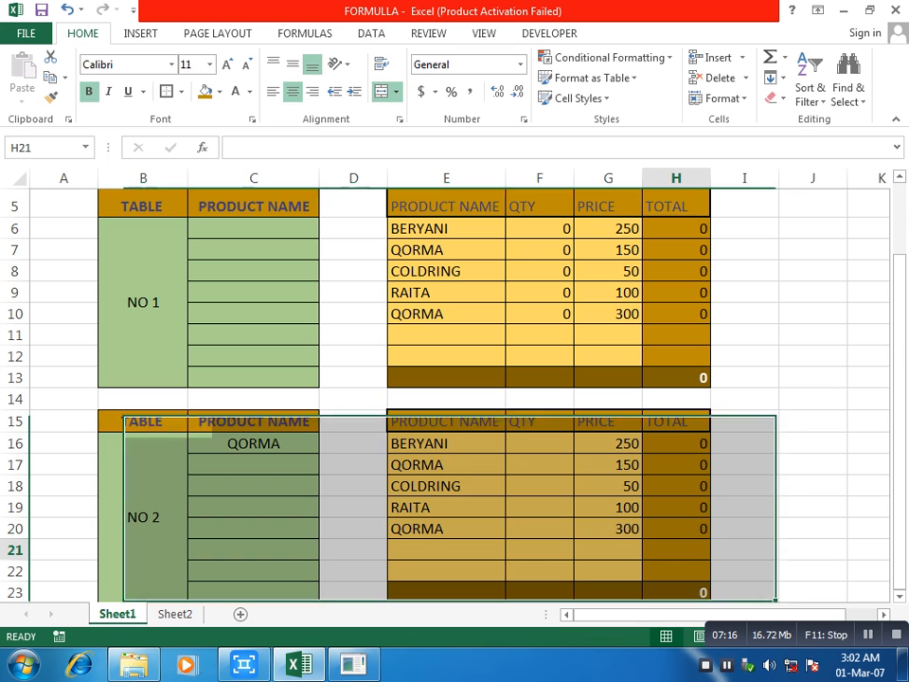
left_click_drag(142, 421, 744, 591)
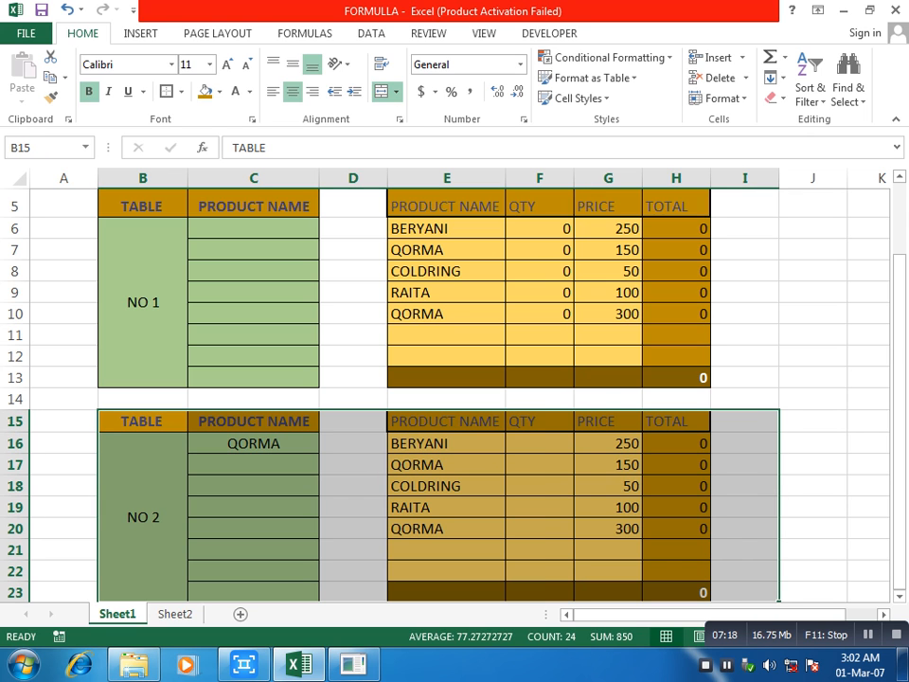
key("alt+e")
key("a")
key("a")
left_click(540, 526)
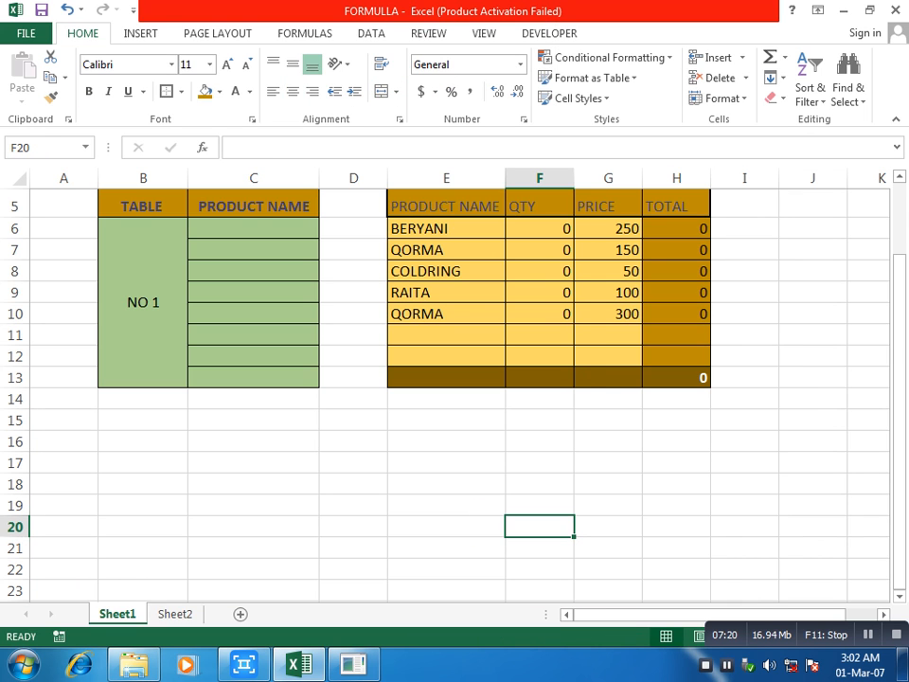
Step: Choose COLDRING in C6 and QORMA in C7 from the product dropdowns of the NO 1 table
left_click(254, 292)
left_click(254, 228)
left_click(326, 229)
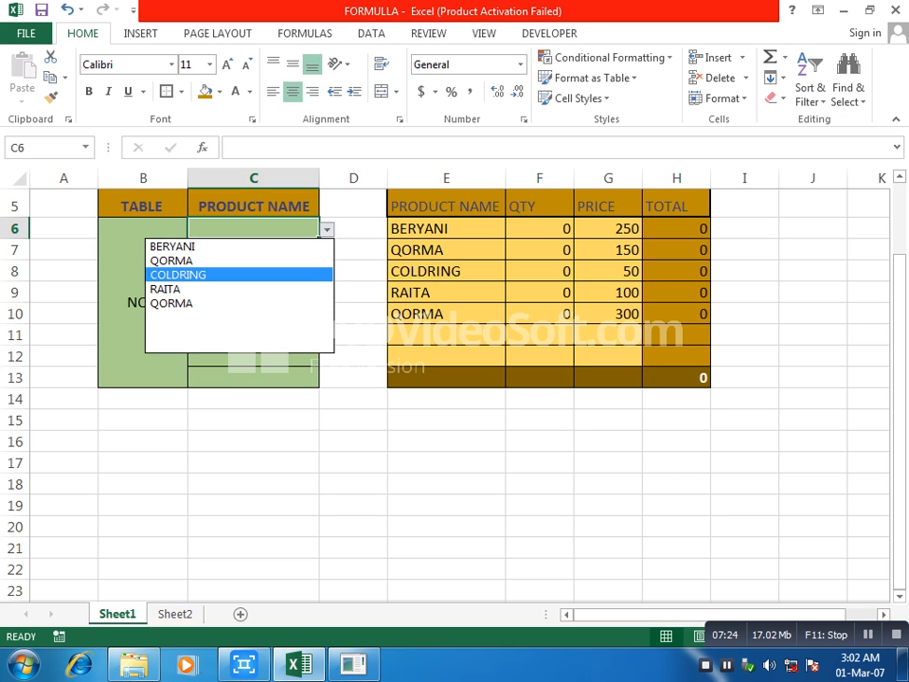
key("Return")
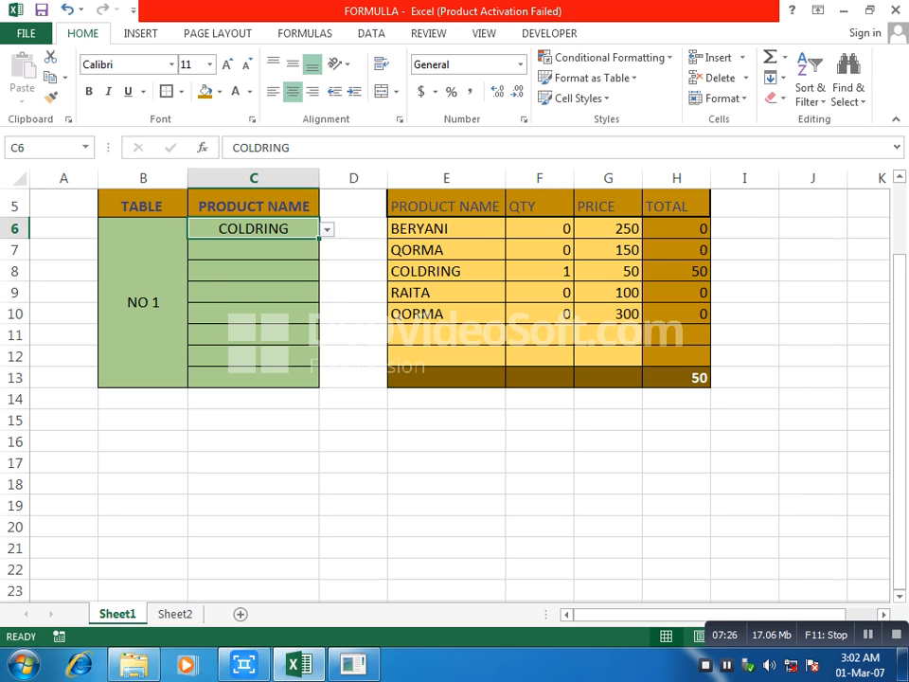
key("Down")
key("alt+Down")
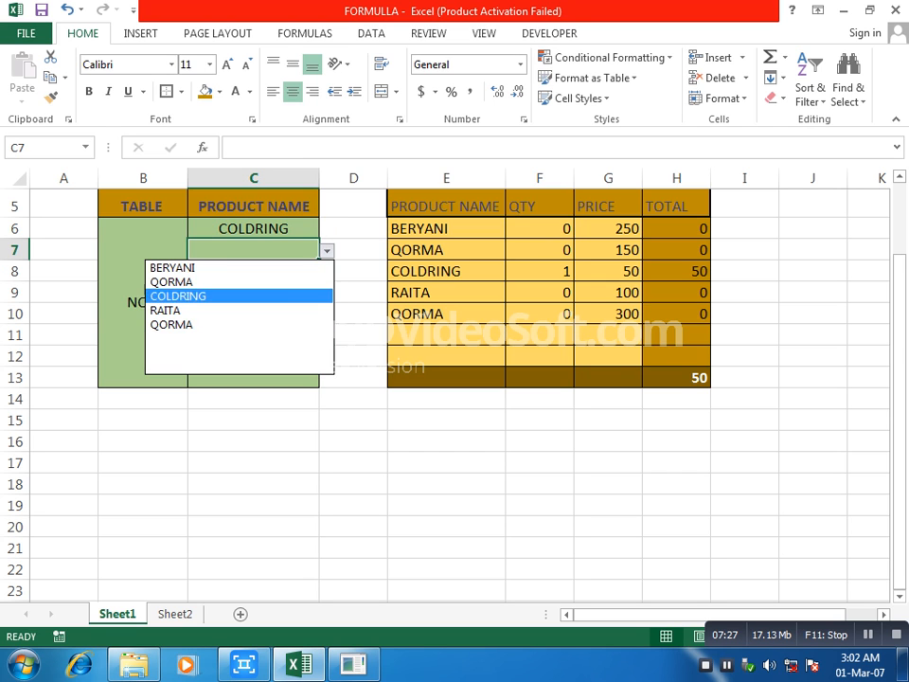
key("Up")
key("Return")
Step: Choose BERYANI from the product dropdown in C8
key("Down")
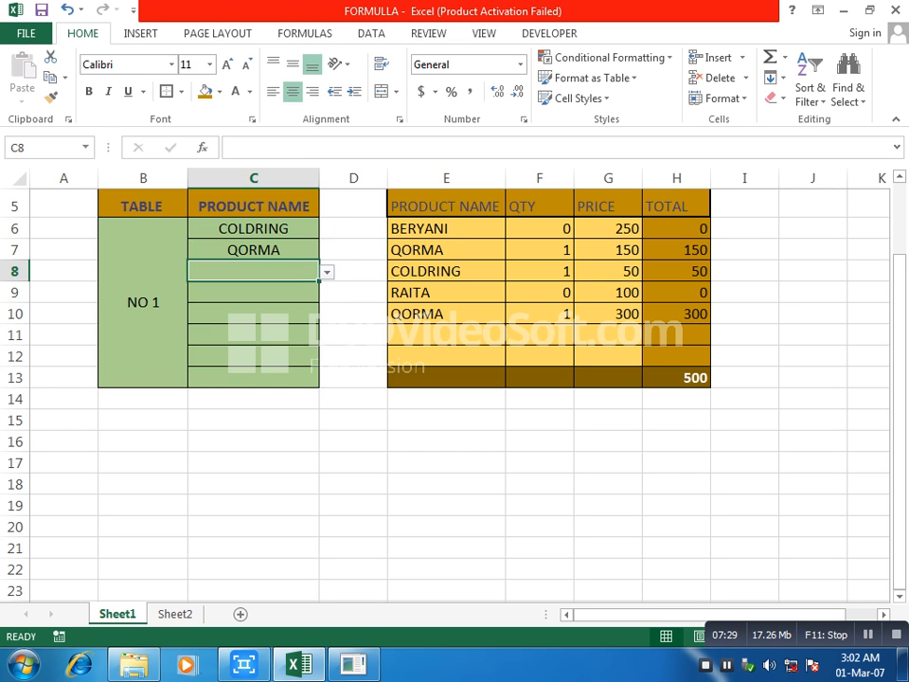
key("alt+Down")
key("Down")
key("Up")
key("Up")
key("Up")
key("Up")
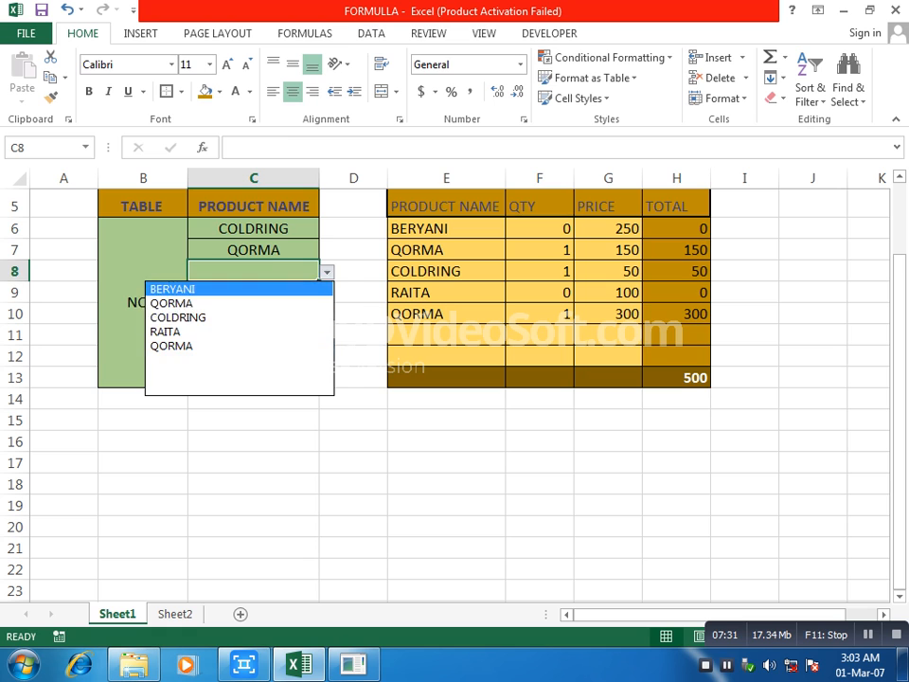
key("Return")
Step: Choose COLDRING from the product dropdown in C9
key("Down")
key("alt+Down")
key("Down")
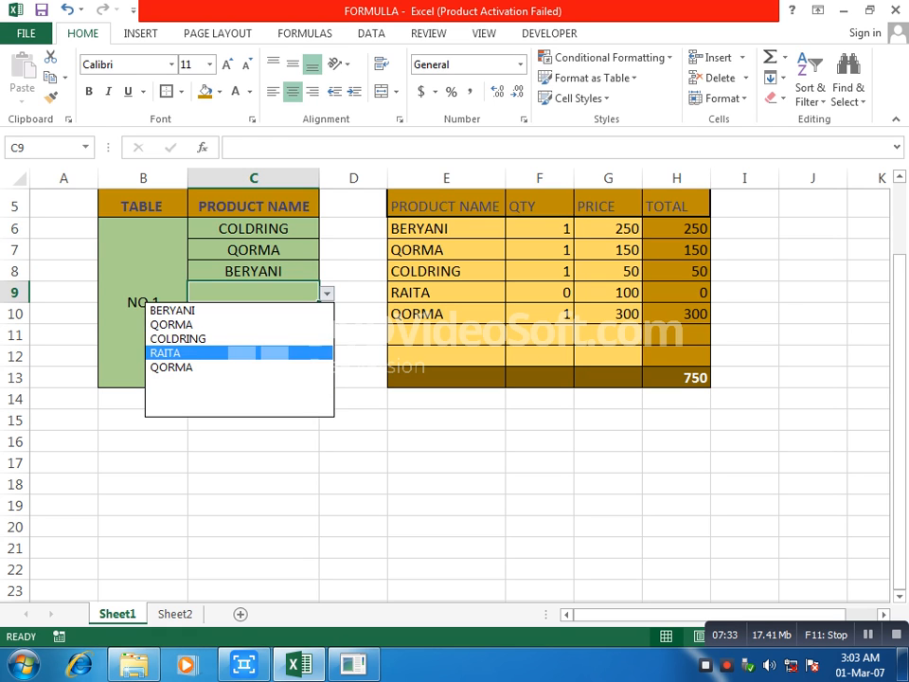
key("Up")
key("Up")
key("Up")
key("Down")
key("Down")
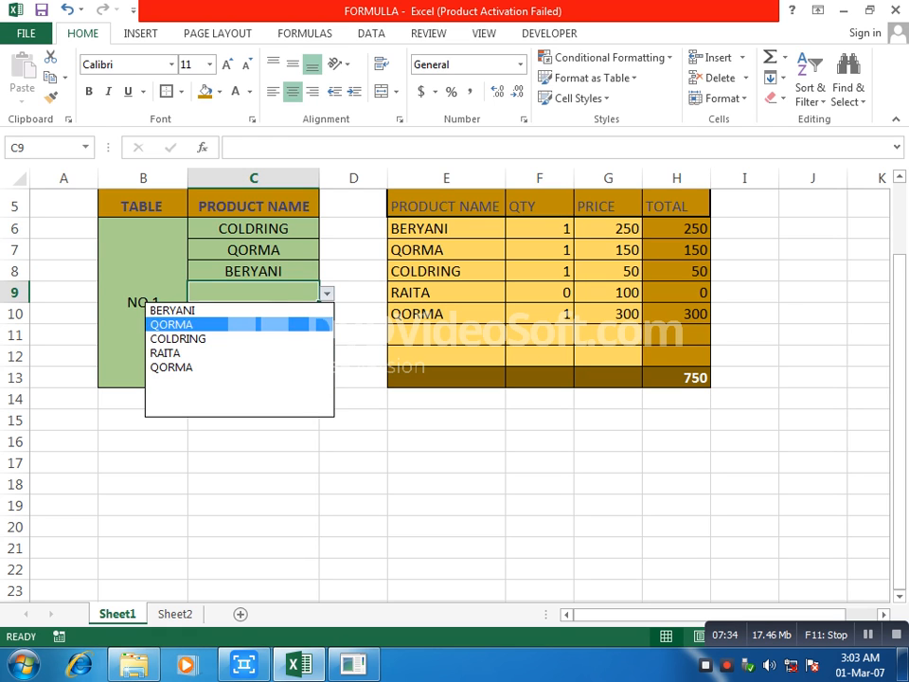
key("Return")
Step: Choose RAITA from the product dropdown in C10
key("Down")
key("alt+Down")
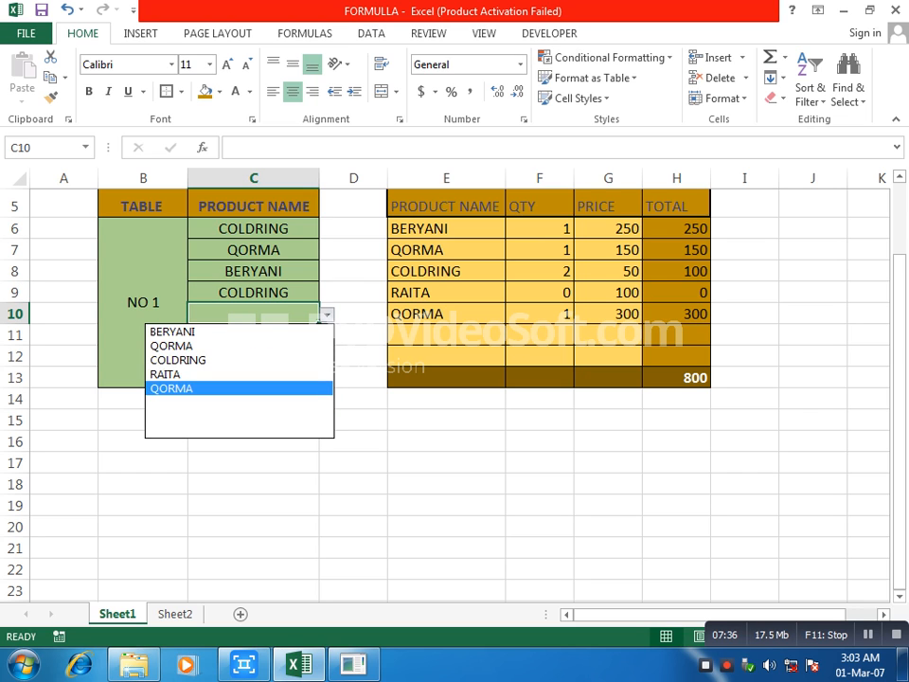
key("Up")
key("Return")
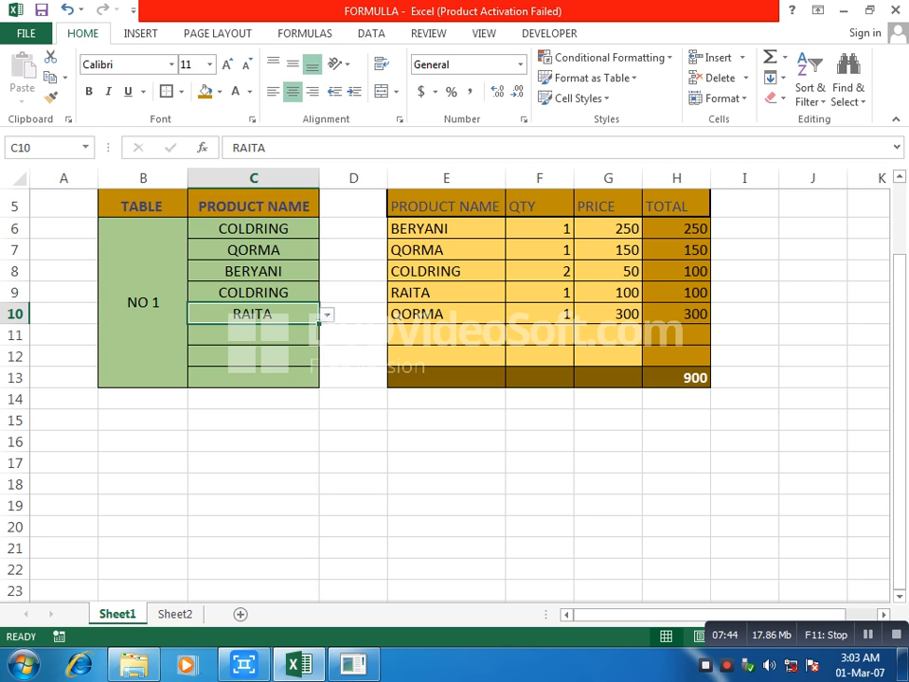
Step: Check the grand total's SUM formula in H13 and review the whole order sheet
left_click(676, 356)
left_click(675, 378)
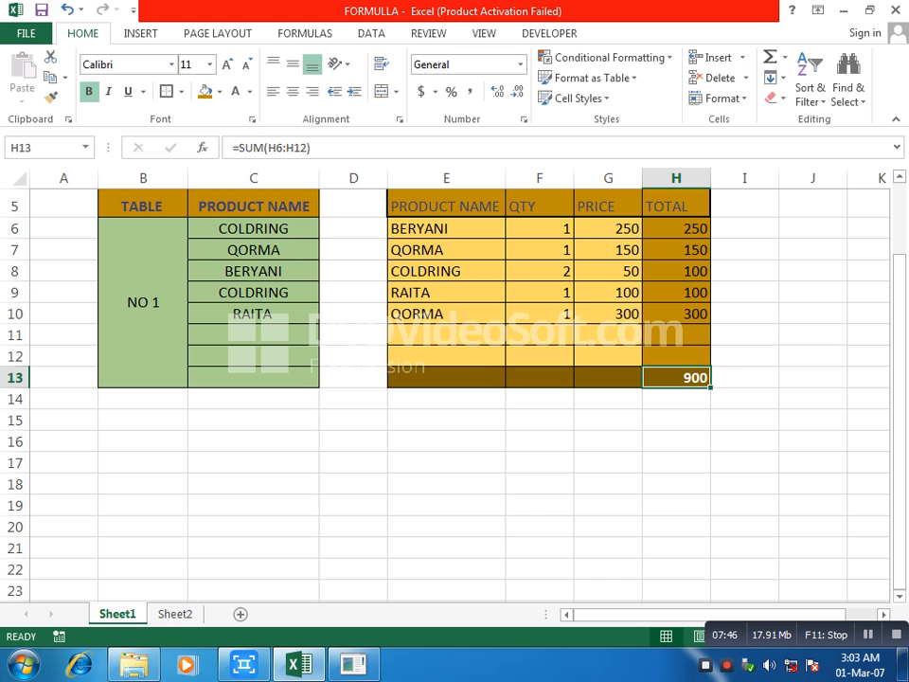
scroll(445, 379, "up", 2)
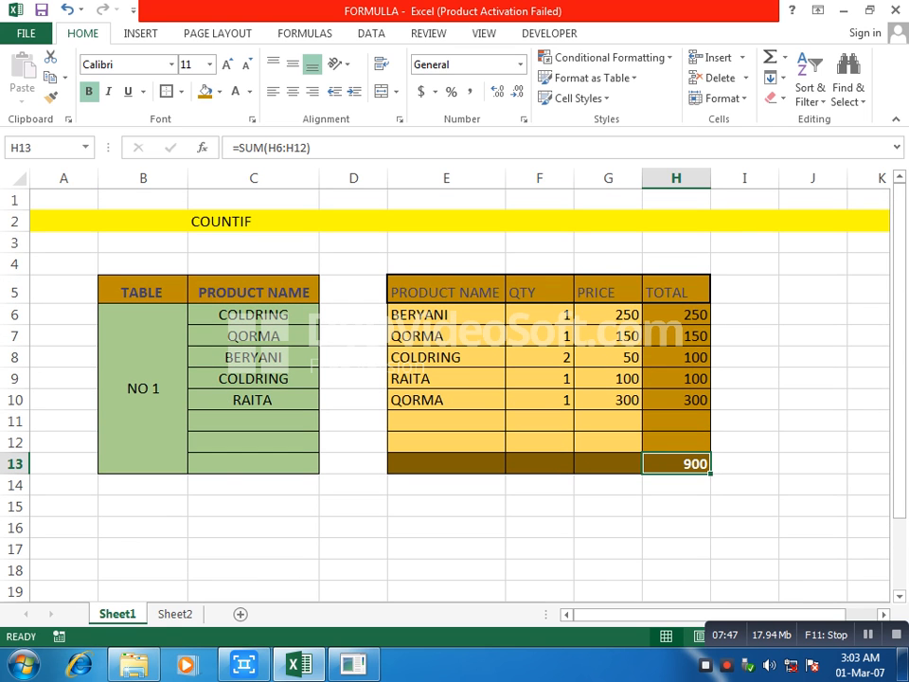